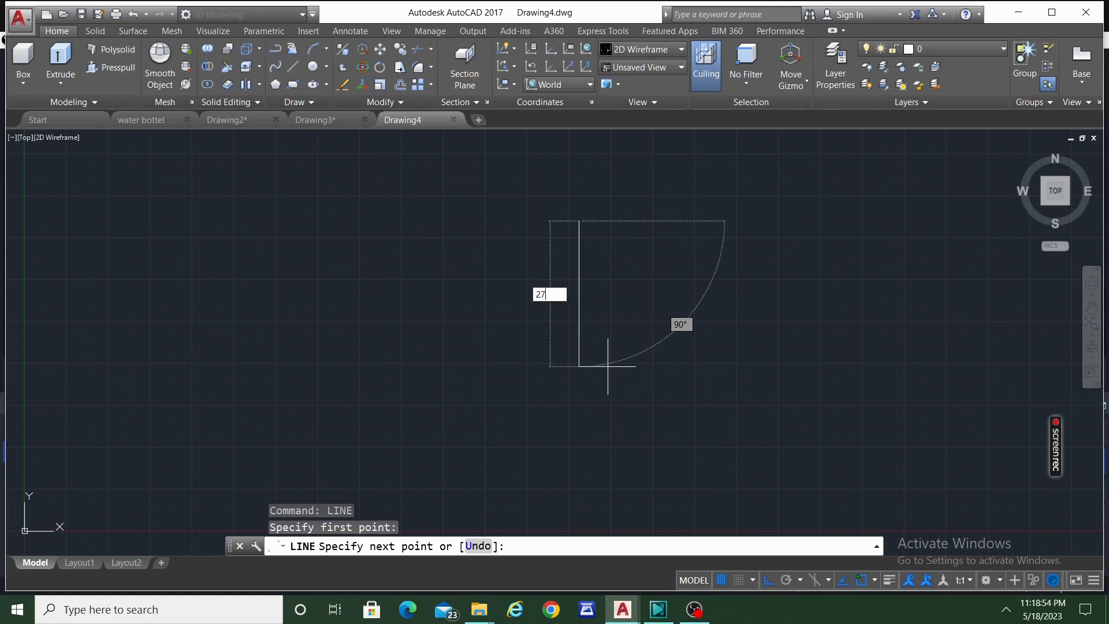
Draw a vertical line 274 units long downward from the chosen start point
text(4)
key(Return)
key(Escape)
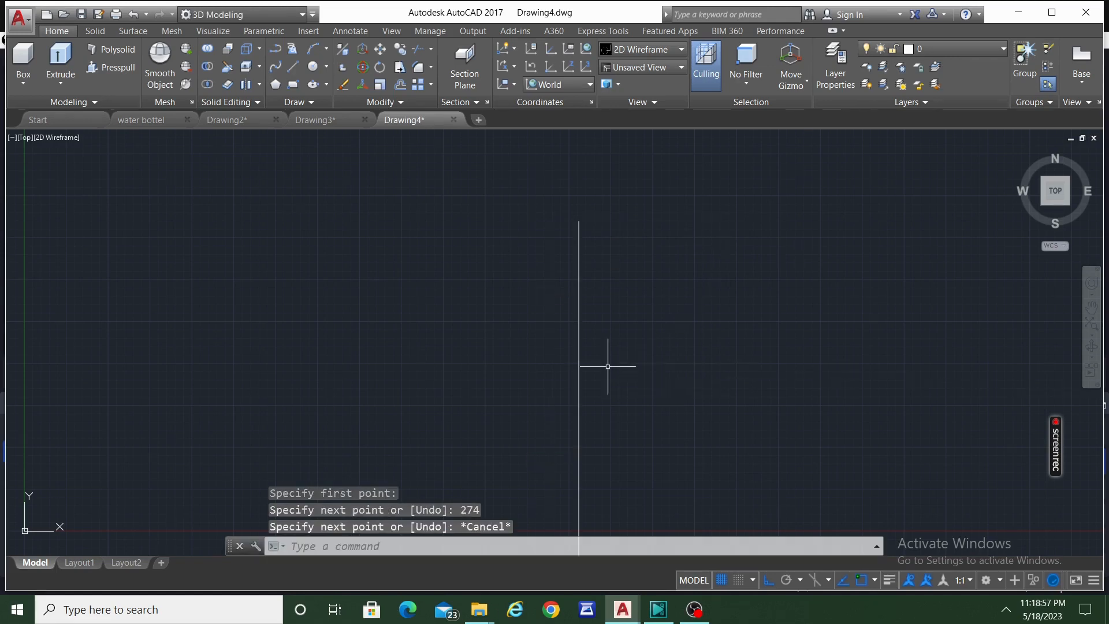
Move the vertical line horizontally to the left, clear of the Y axis and the origin
scroll(608, 344, down, 2)
middle_drag(613, 286, 657, 132)
scroll(610, 348, down, 3)
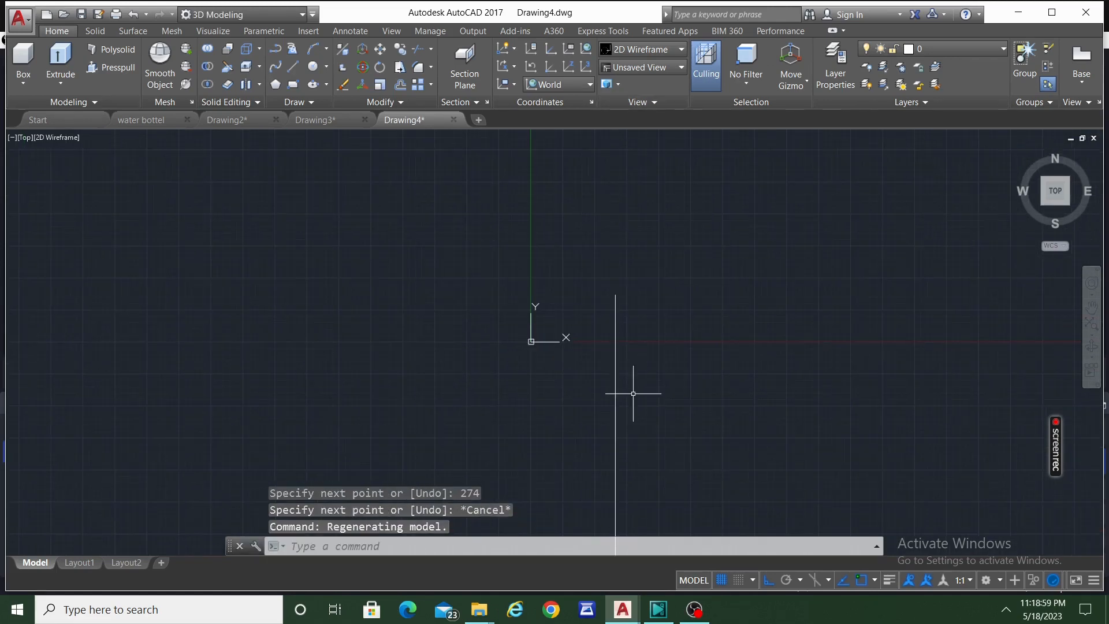
middle_drag(633, 394, 681, 197)
scroll(681, 197, down, 3)
scroll(705, 240, down, 3)
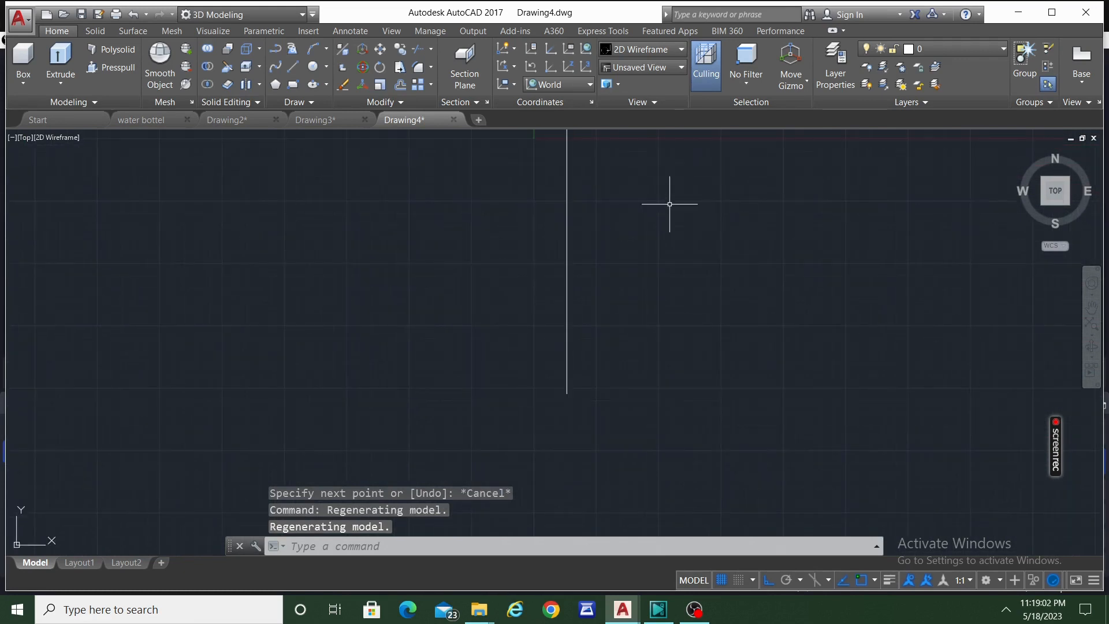
middle_drag(533, 259, 536, 290)
scroll(536, 290, down, 2)
click(704, 279)
click(505, 289)
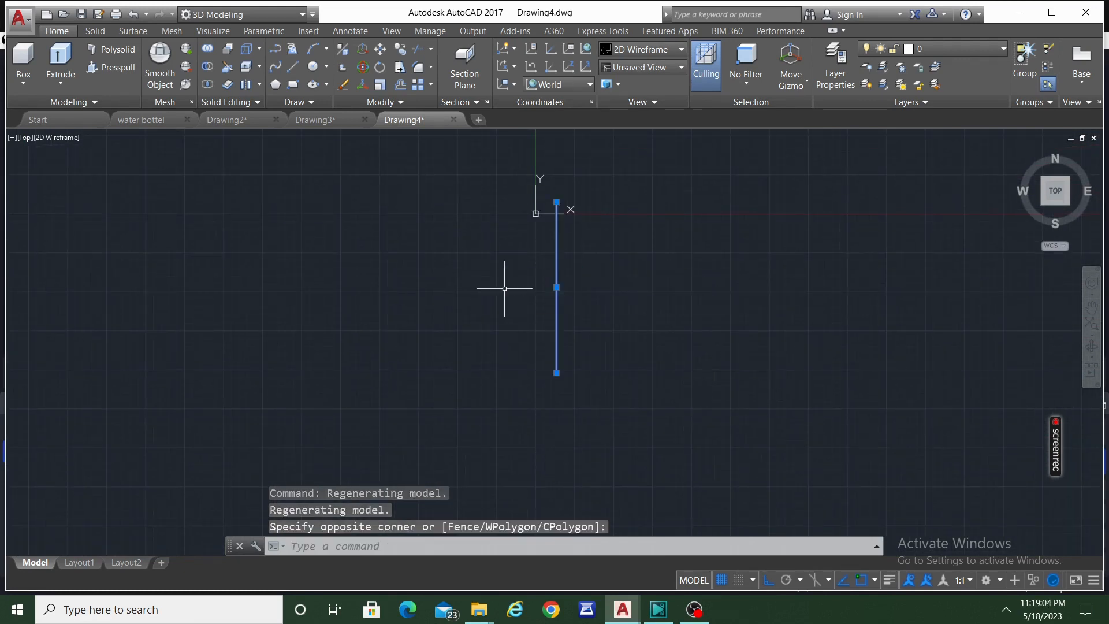
text(move)
key(Return)
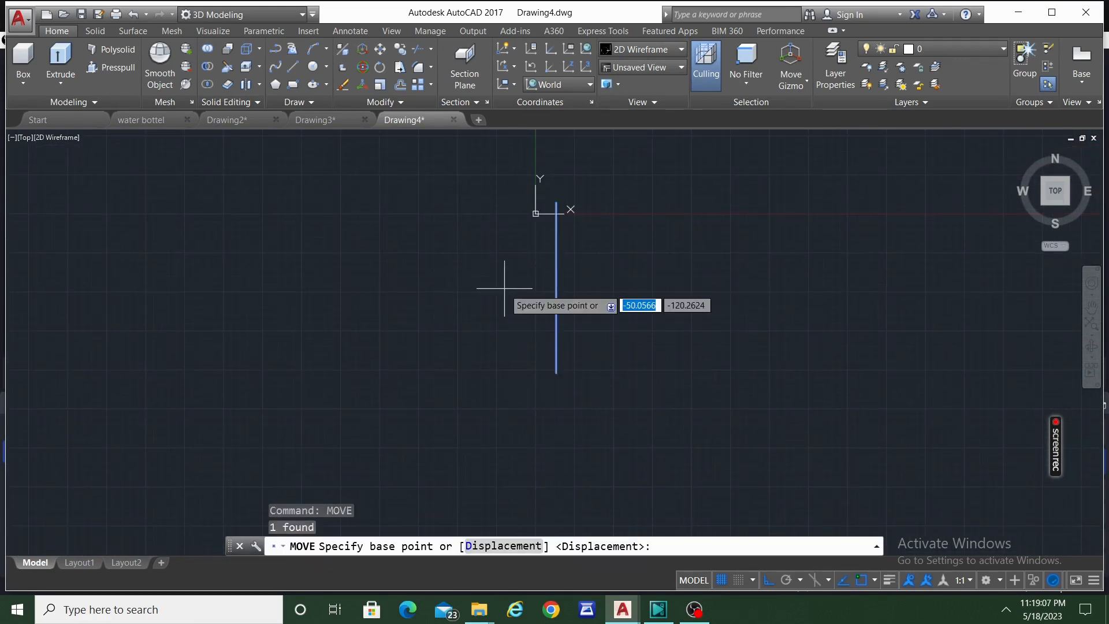
click(556, 261)
click(390, 258)
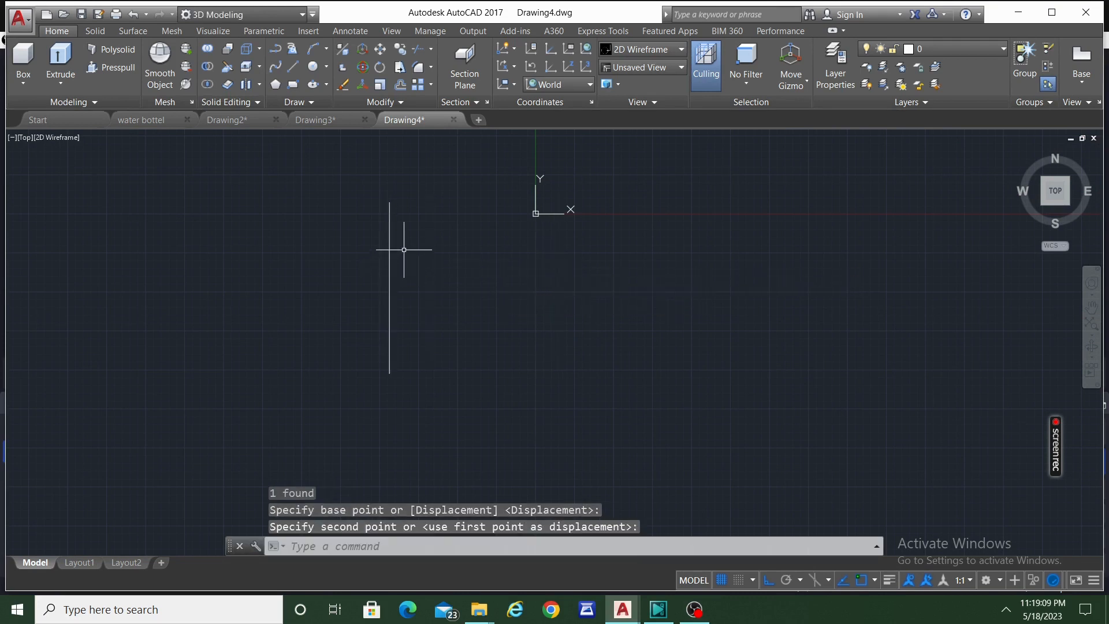
key(Escape)
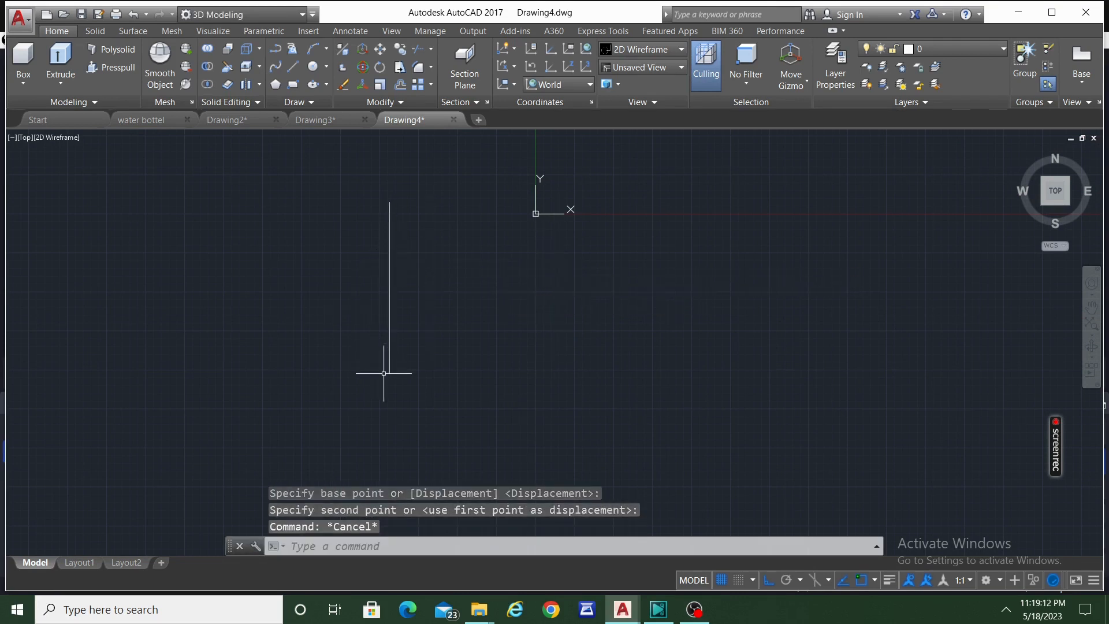
Draw a 35-unit horizontal line to the left from the lower end of the vertical line
right_click(442, 315)
click(469, 279)
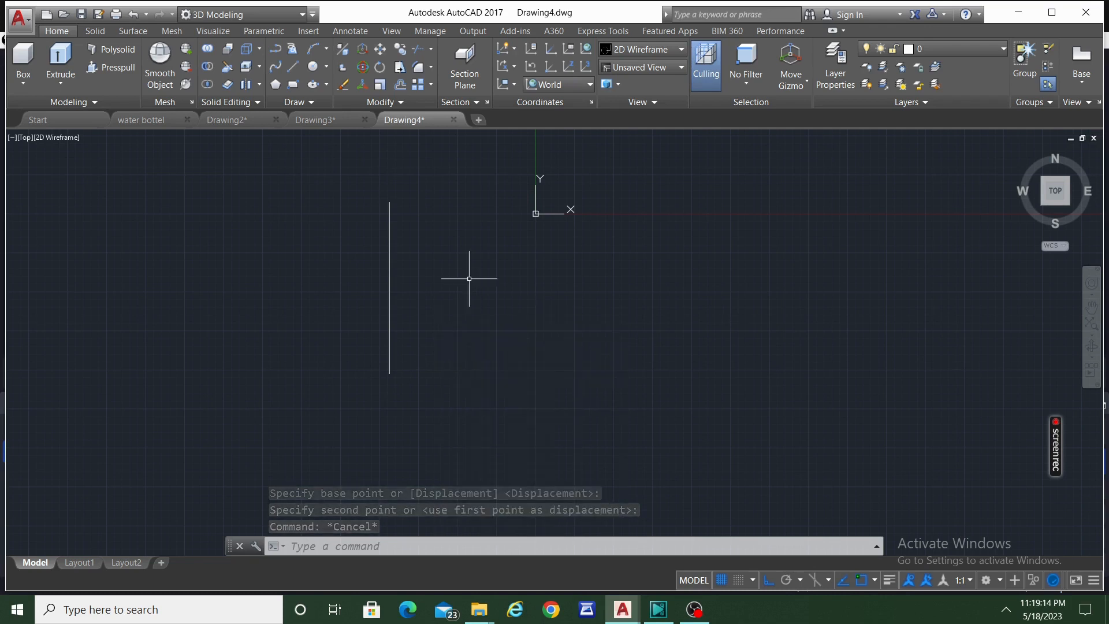
text(LI)
click(500, 322)
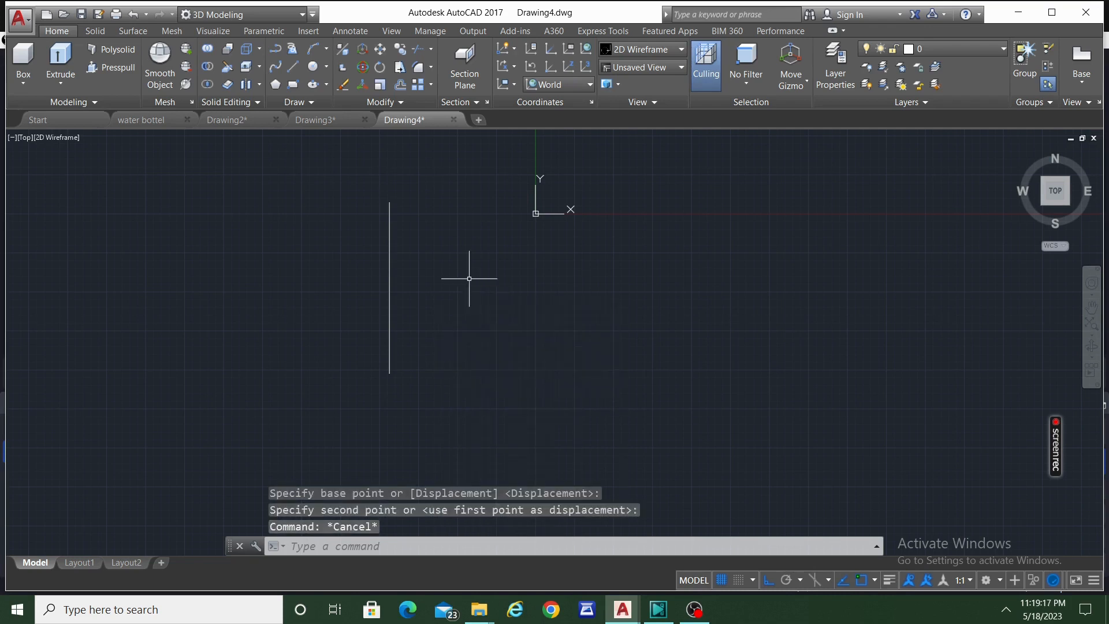
click(388, 372)
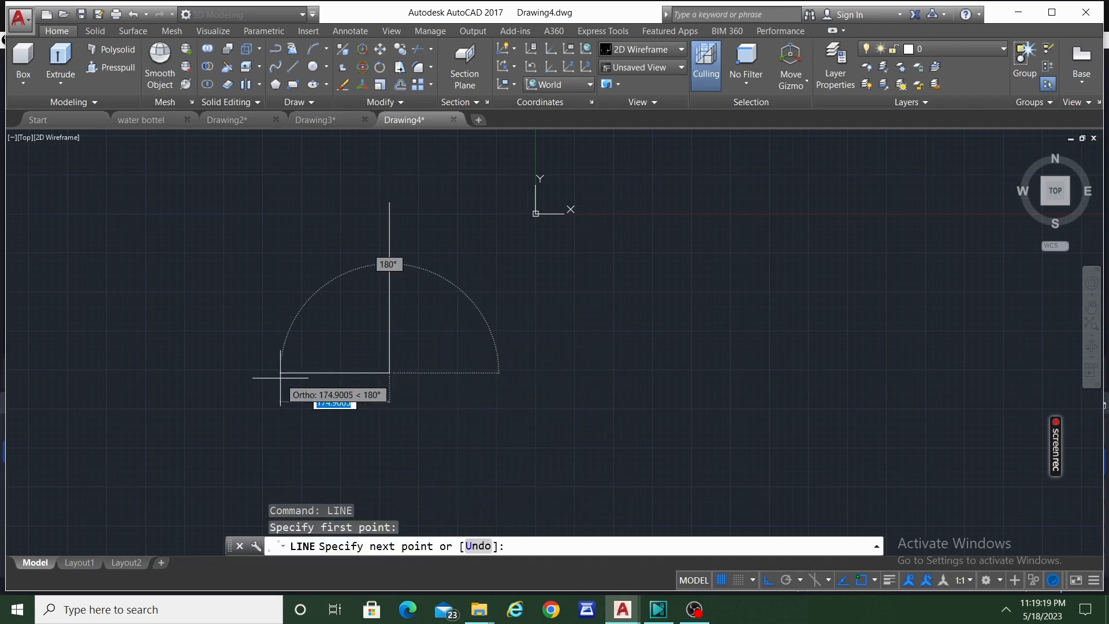
text(35)
key(Return)
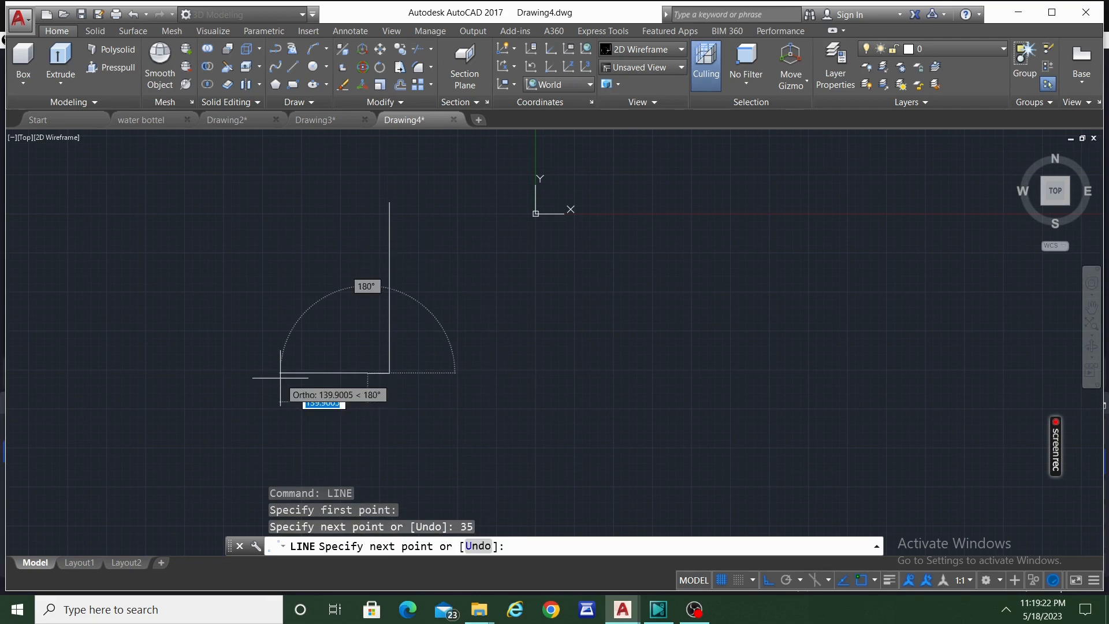
key(Escape)
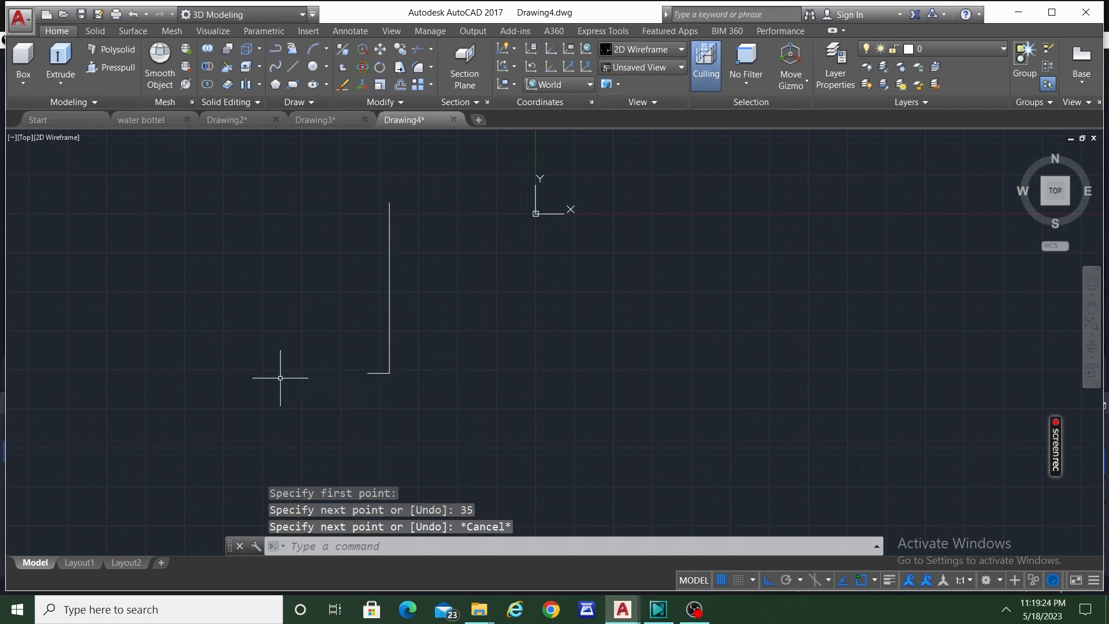
Draw a 274-unit vertical line upward from the left end of the short horizontal line
right_click(455, 325)
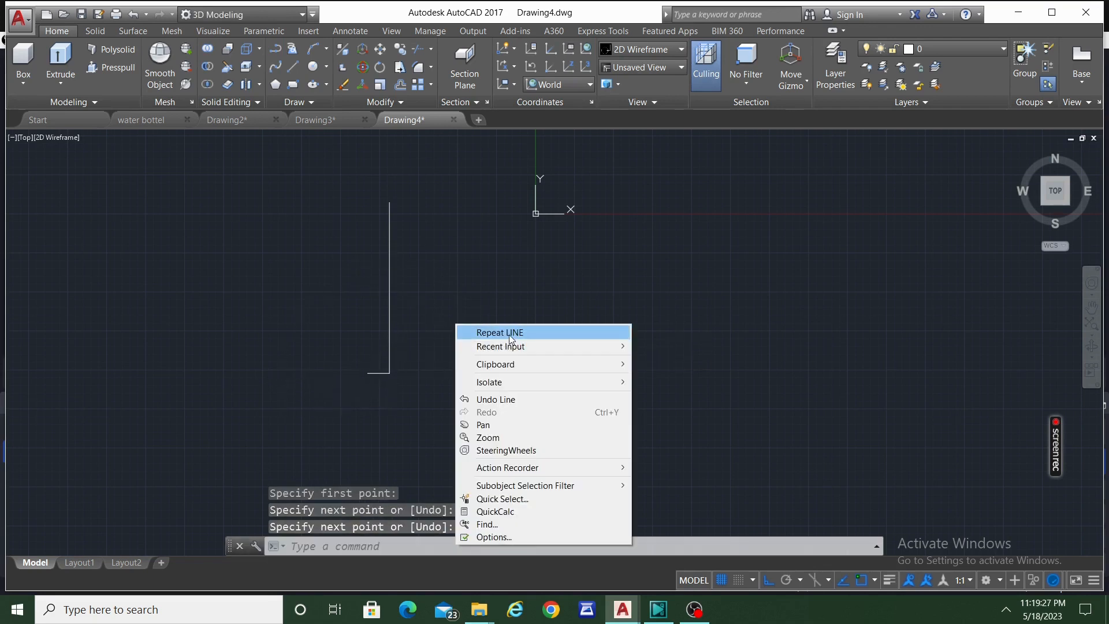
click(482, 329)
scroll(388, 373, up, 2)
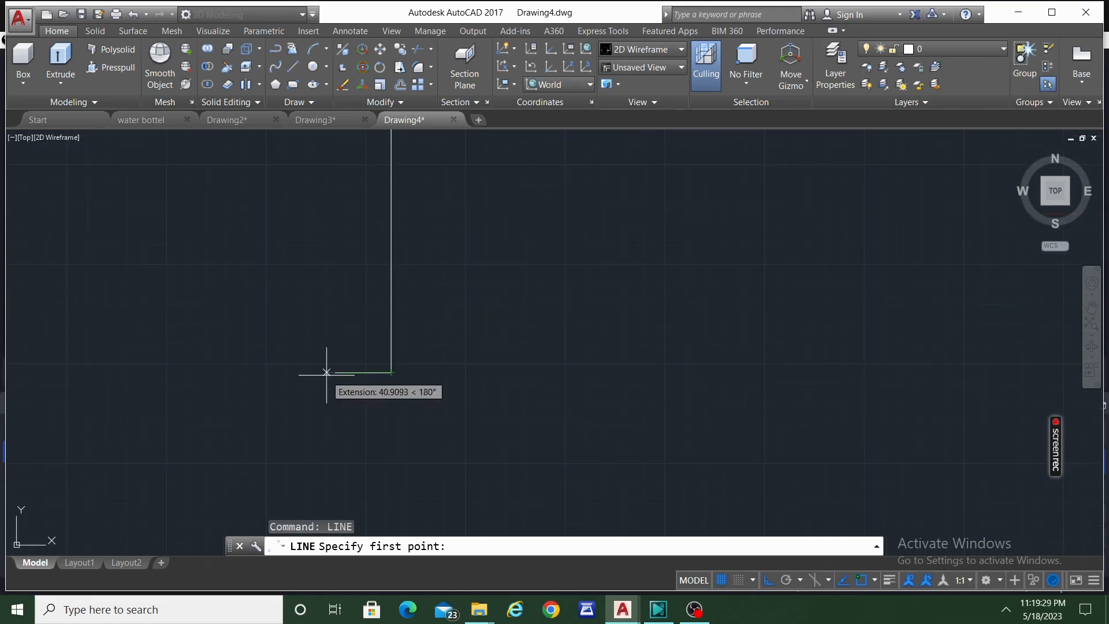
click(335, 372)
text(27)
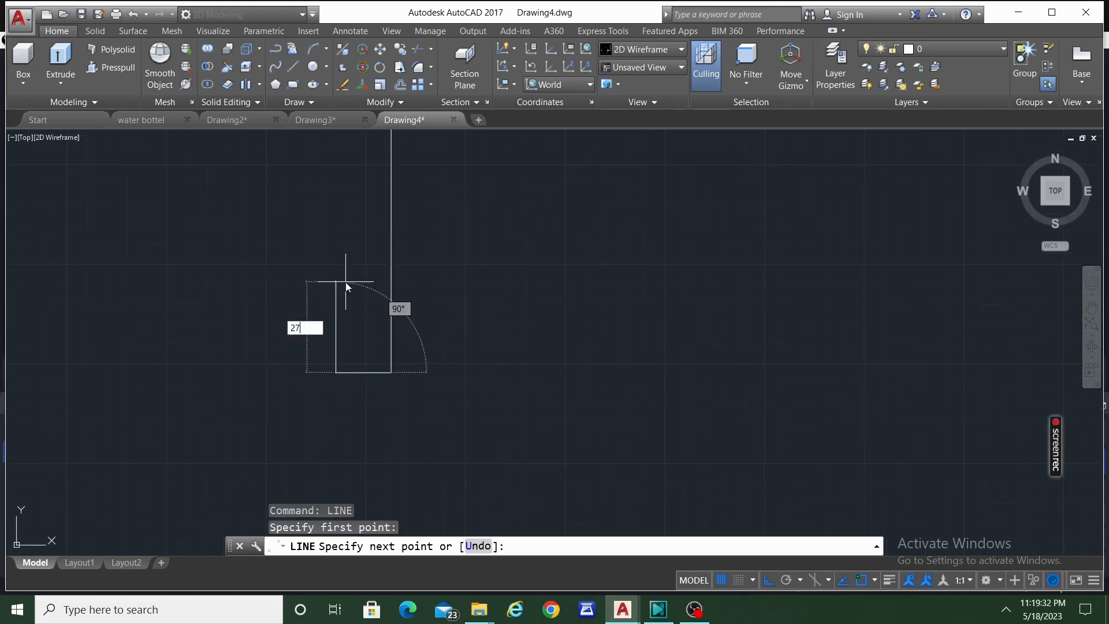
text(4)
key(Return)
key(Escape)
scroll(345, 281, down, 3)
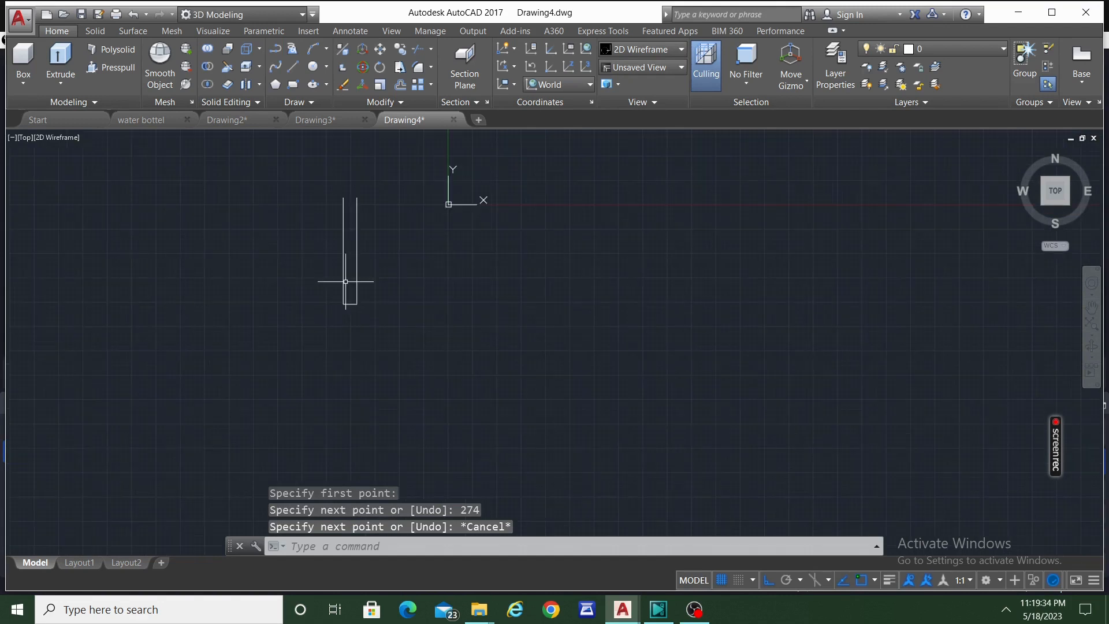
Draw a 13-unit line upward from the lower right corner, along the right vertical line
scroll(346, 281, up, 3)
middle_drag(381, 302, 468, 430)
text(LIV)
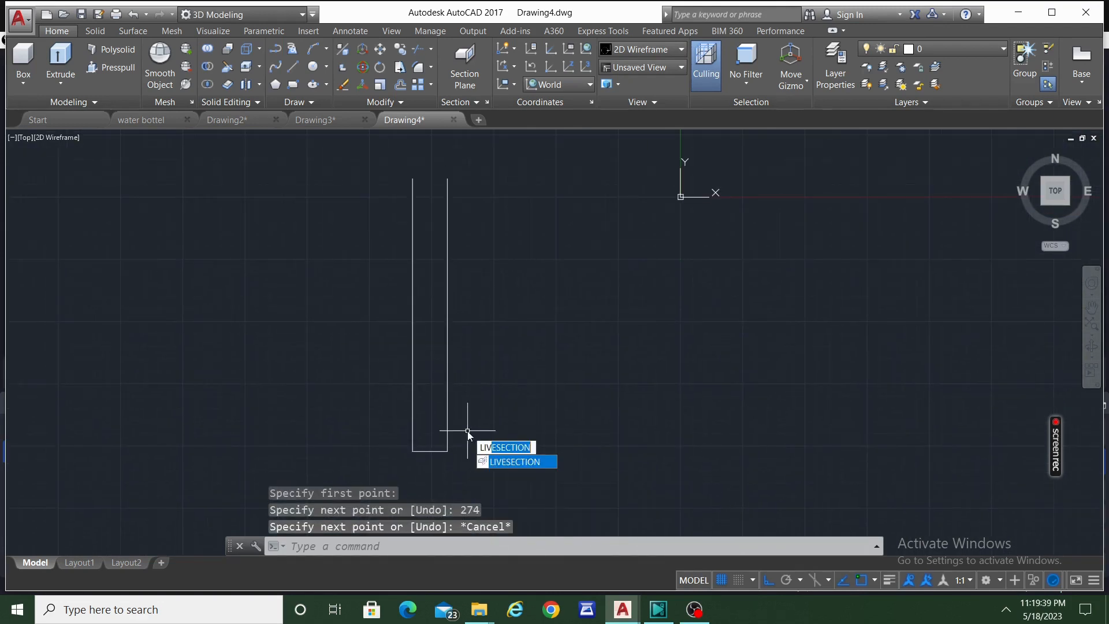
key(BackSpace)
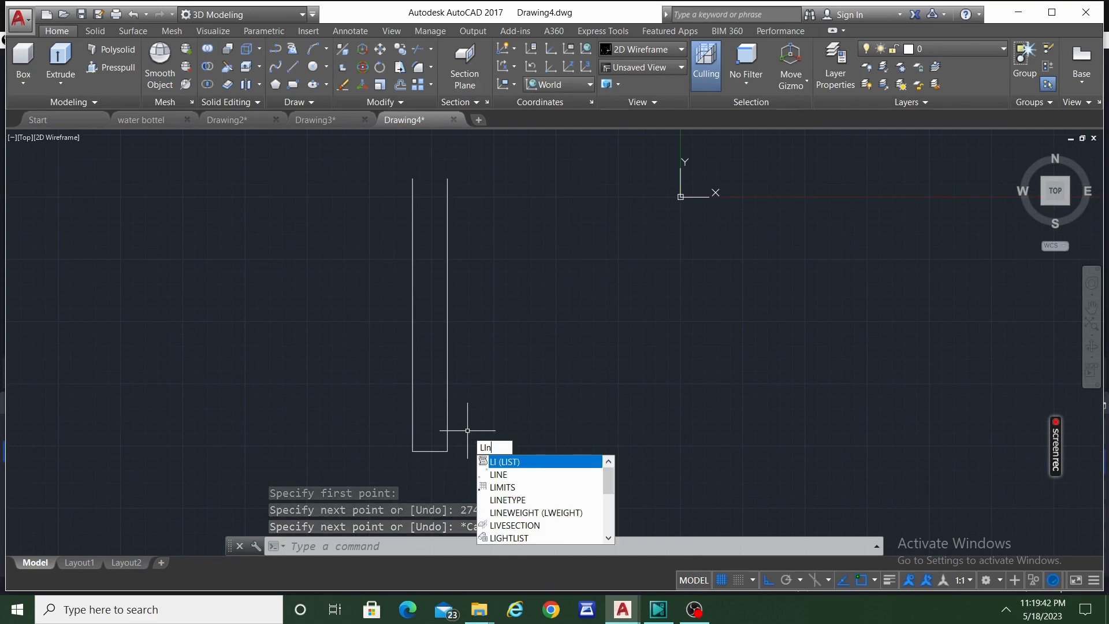
text(NE)
key(Return)
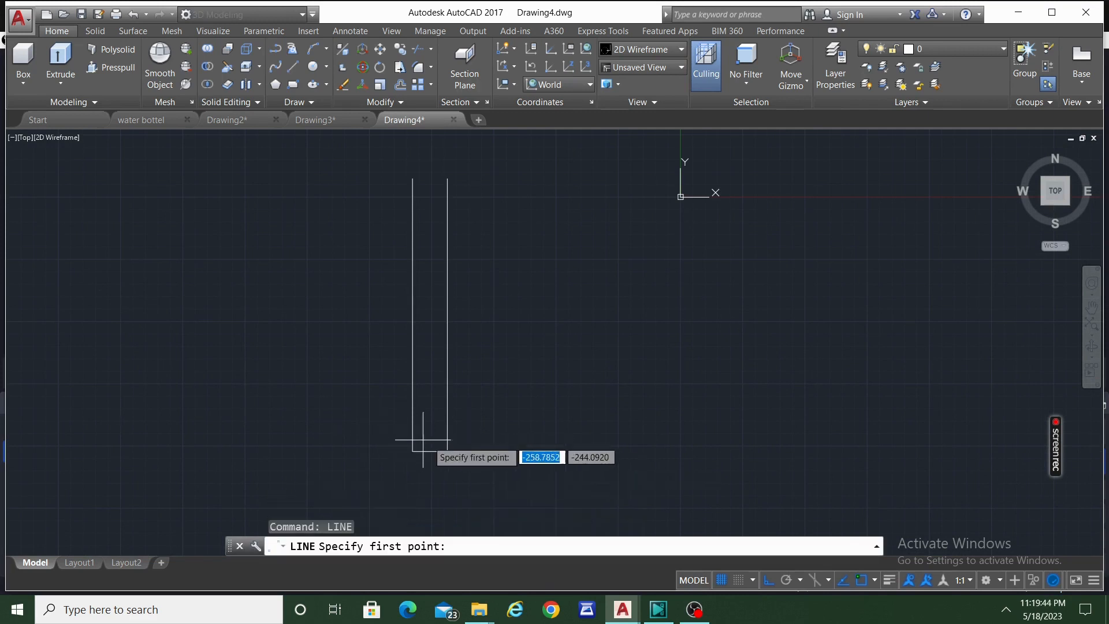
click(447, 451)
text(13)
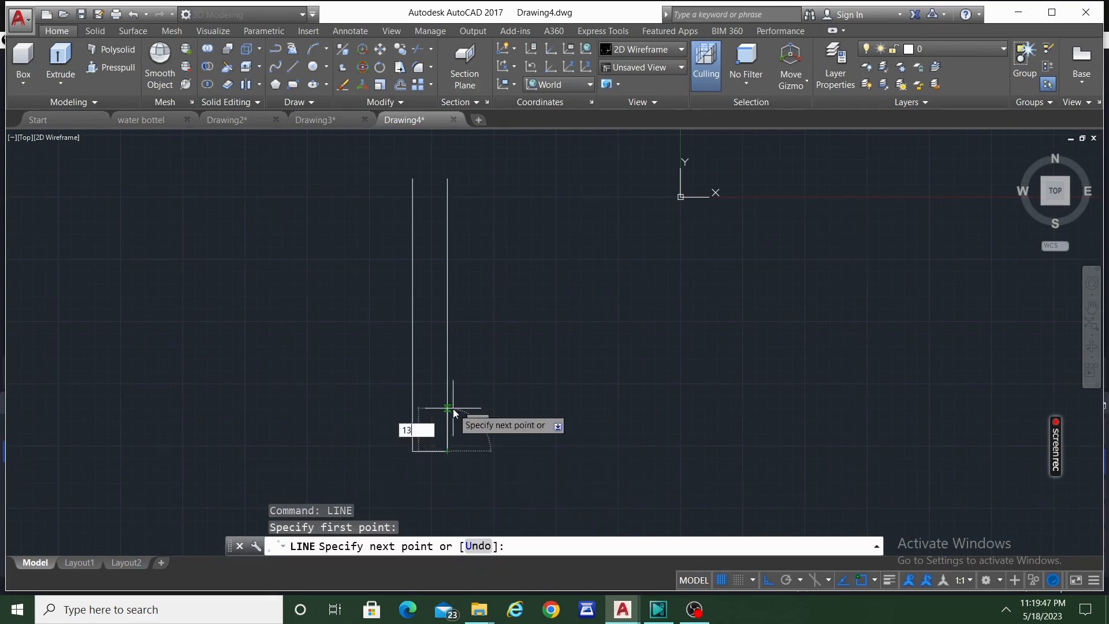
key(Return)
right_click(453, 408)
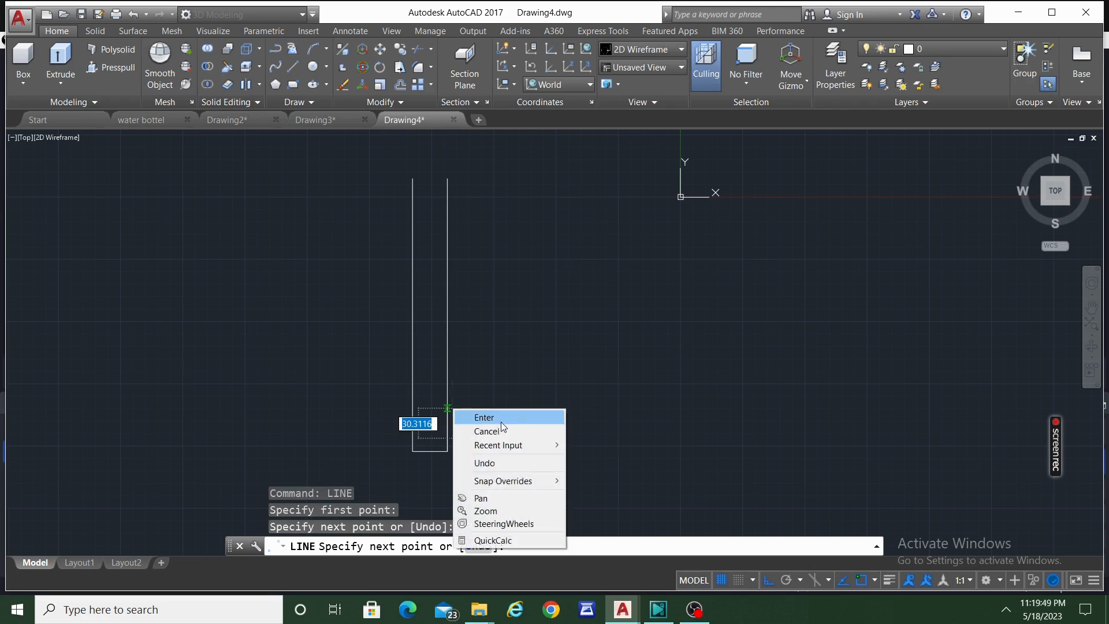
click(501, 418)
Draw a 3-unit line upward from the top end of the 13-unit line on the right side
right_click(546, 372)
click(572, 379)
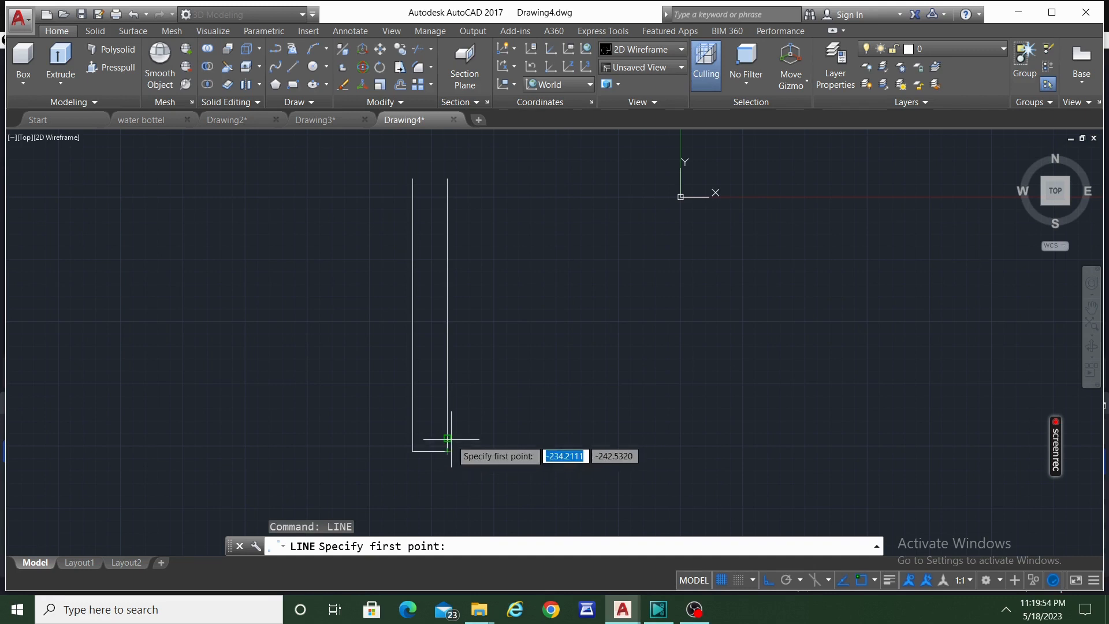
click(448, 439)
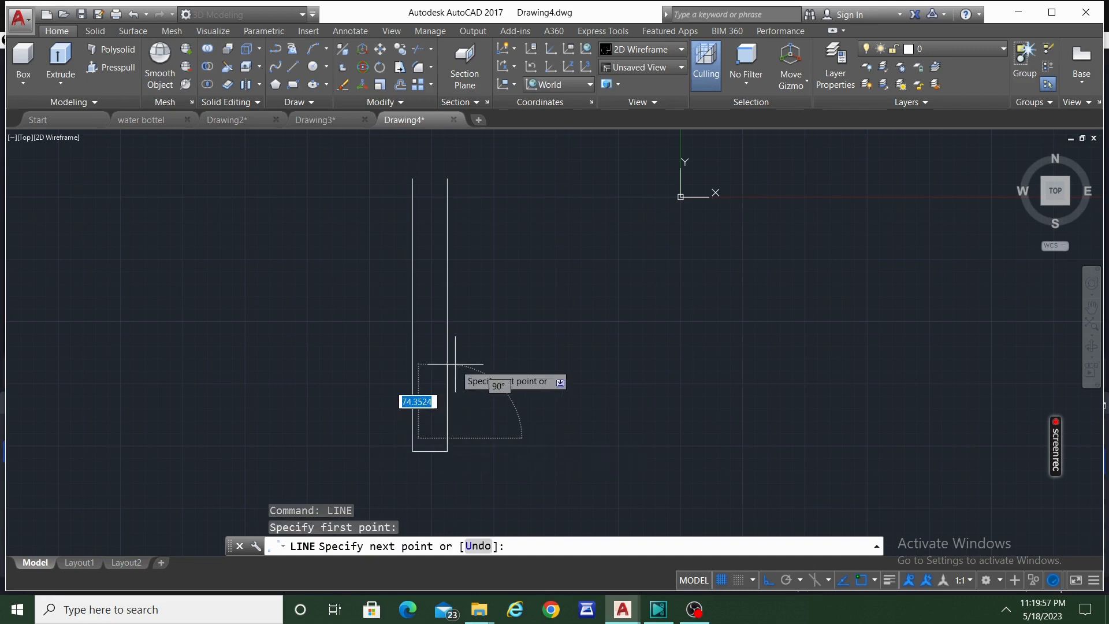
key(Return)
right_click(528, 338)
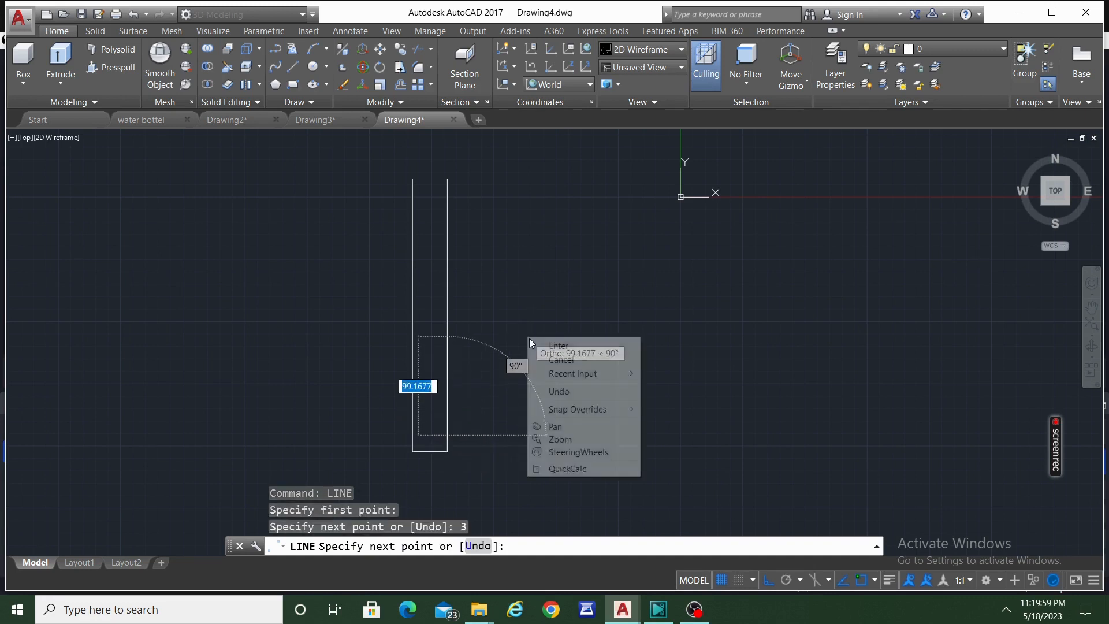
click(540, 346)
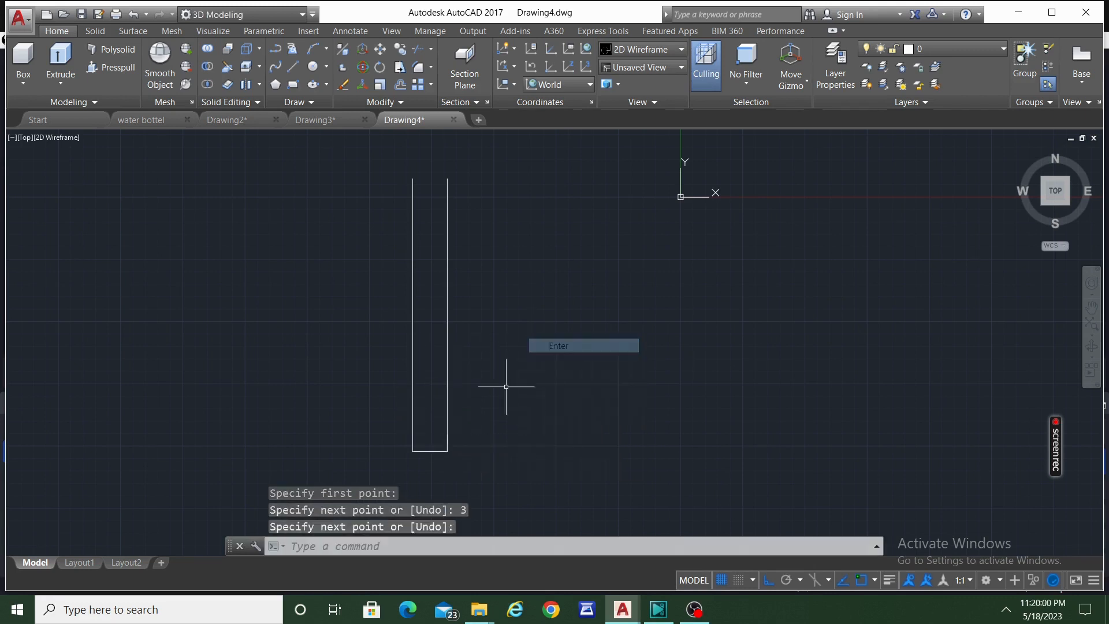
Draw a 6-unit line to the right from the lower left corner, along the bottom line
right_click(418, 451)
click(285, 368)
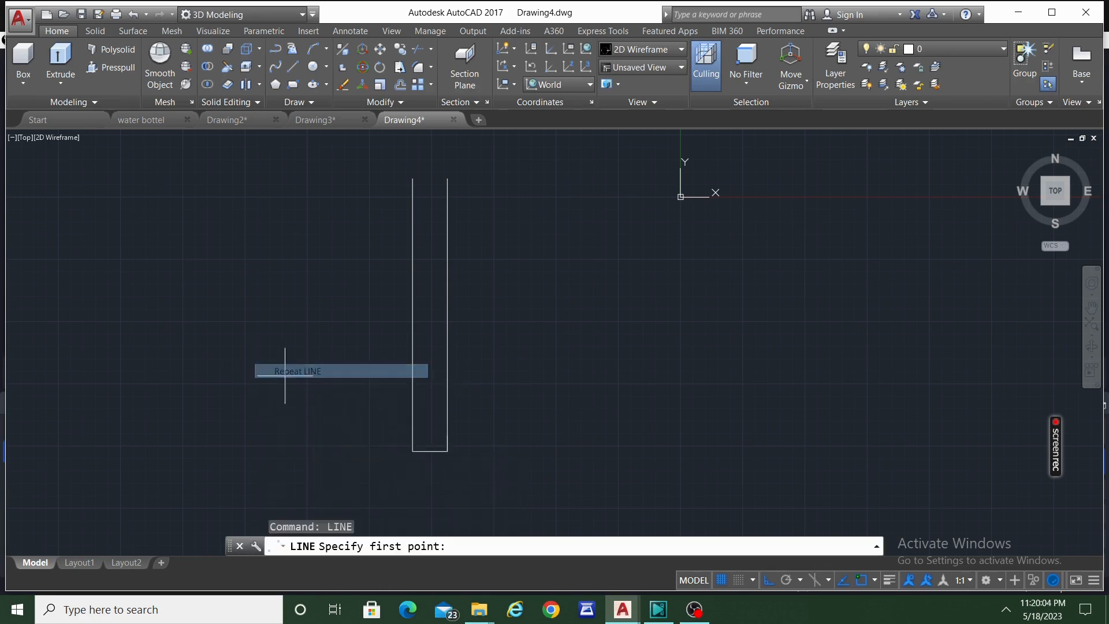
click(412, 450)
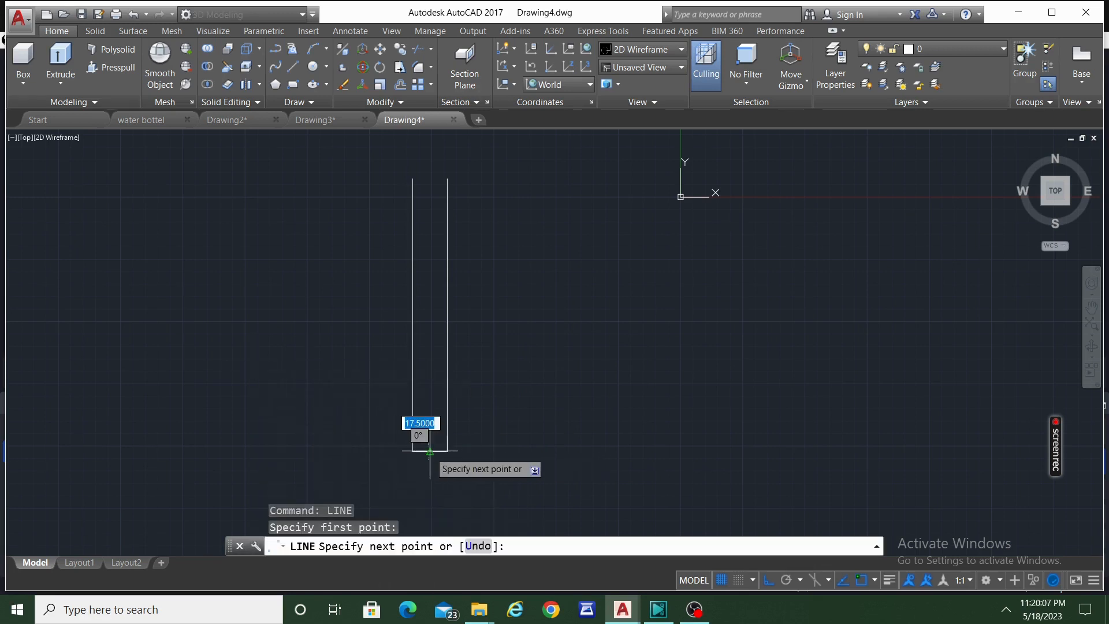
key(Return)
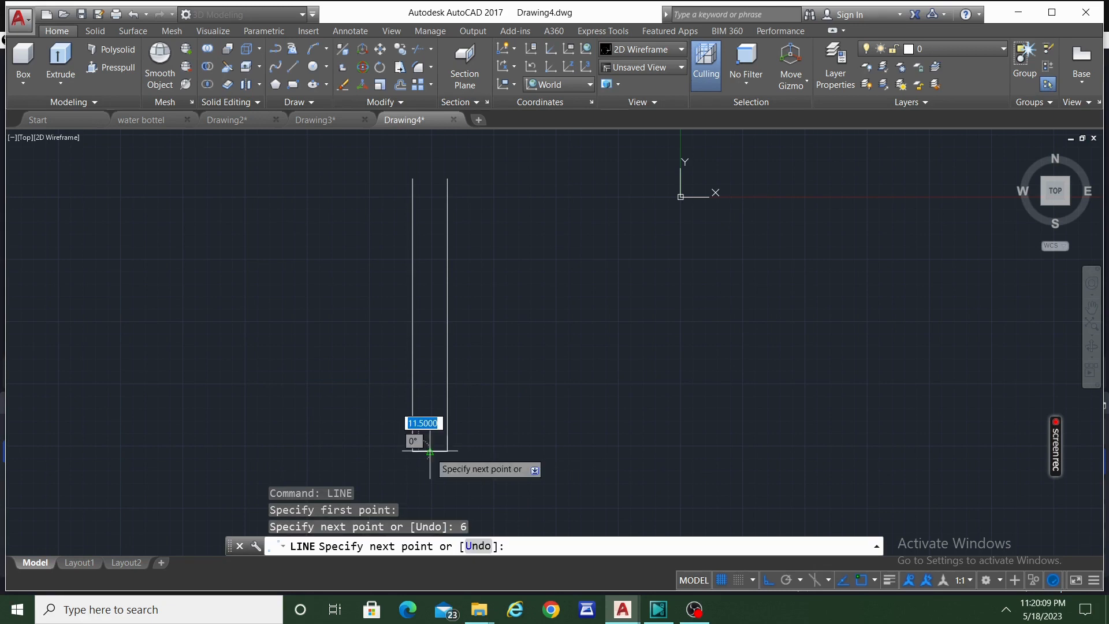
right_click(504, 422)
click(528, 424)
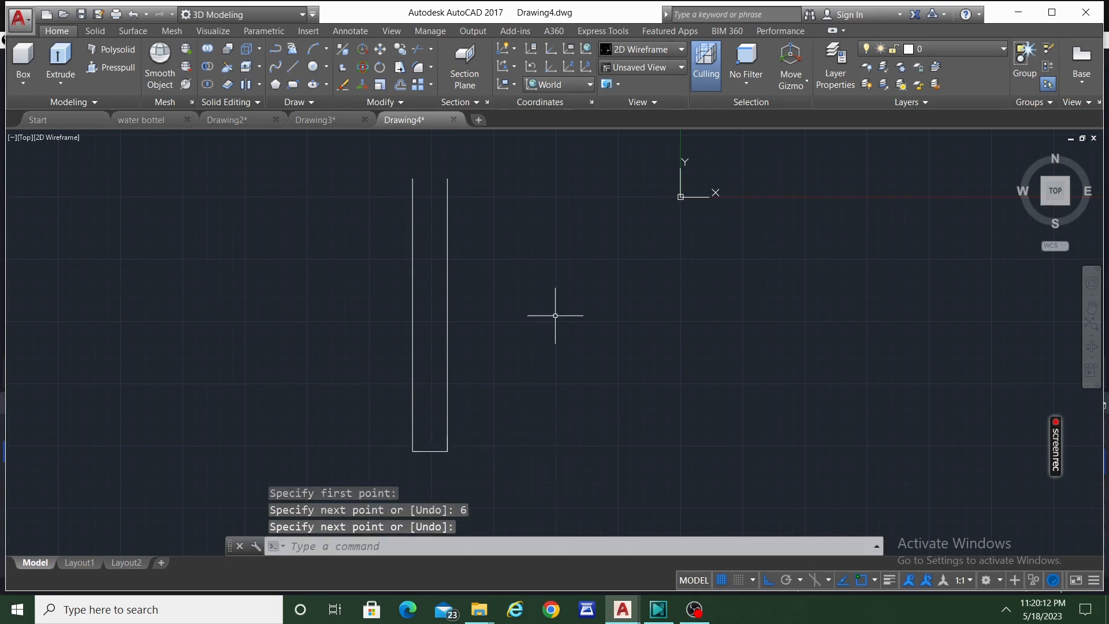
Fillet the lower left corner between the left vertical line and the bottom line with a radius of 4
text(FILL)
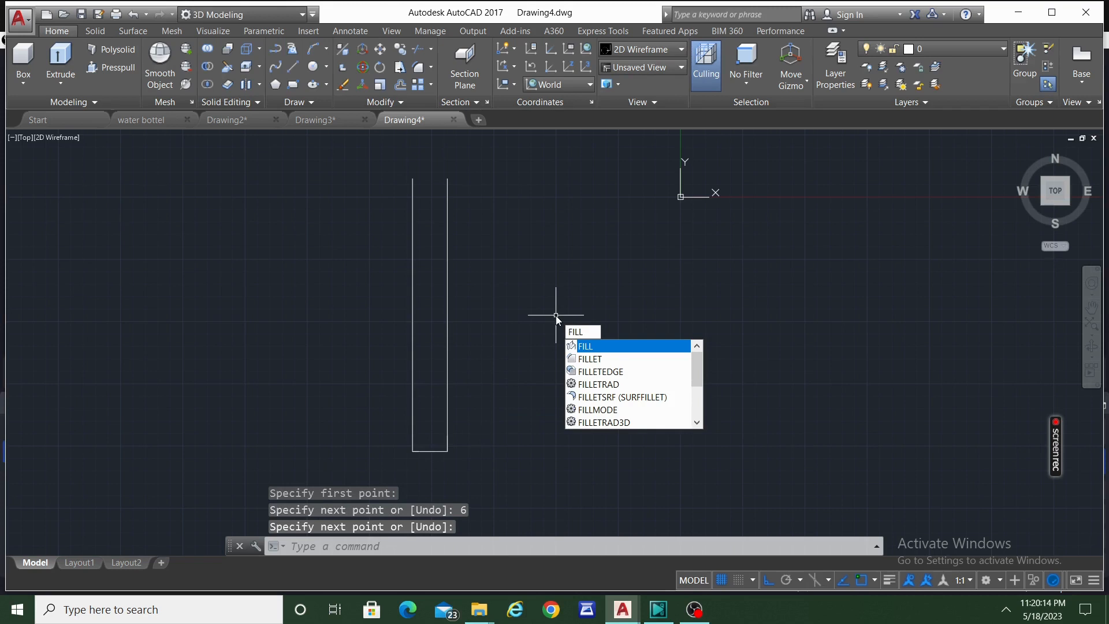
click(590, 358)
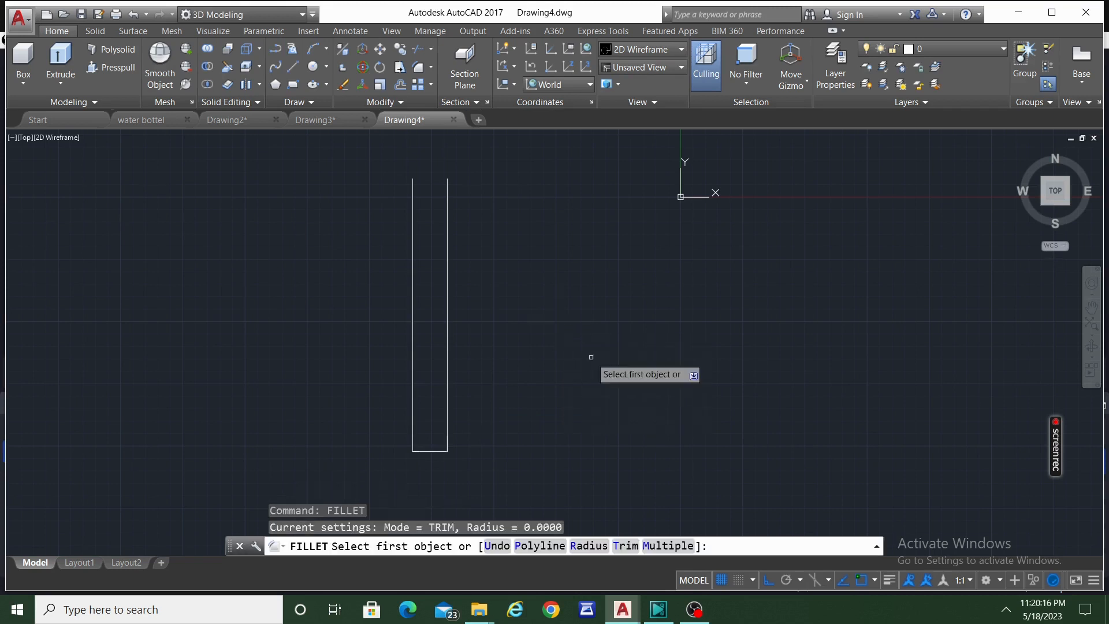
click(413, 448)
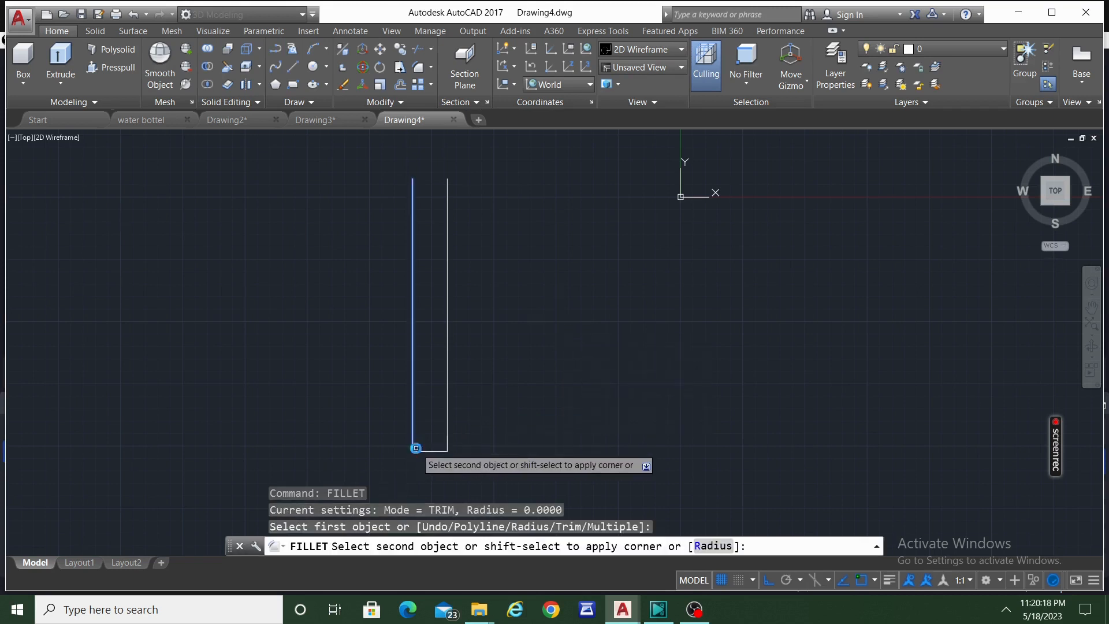
click(712, 546)
text(4)
key(Return)
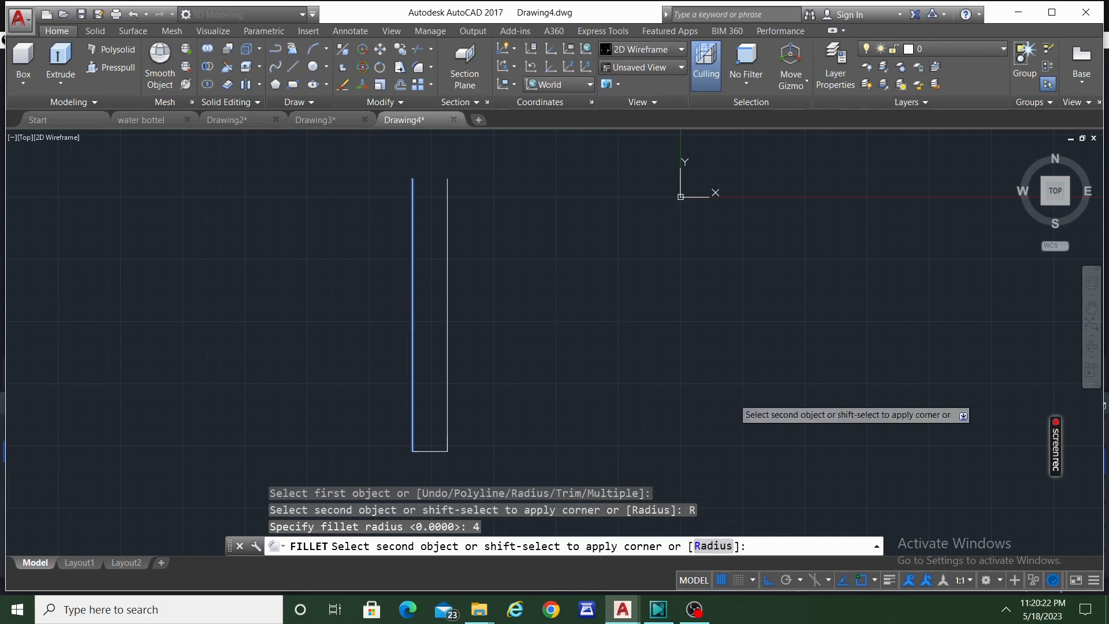
click(429, 451)
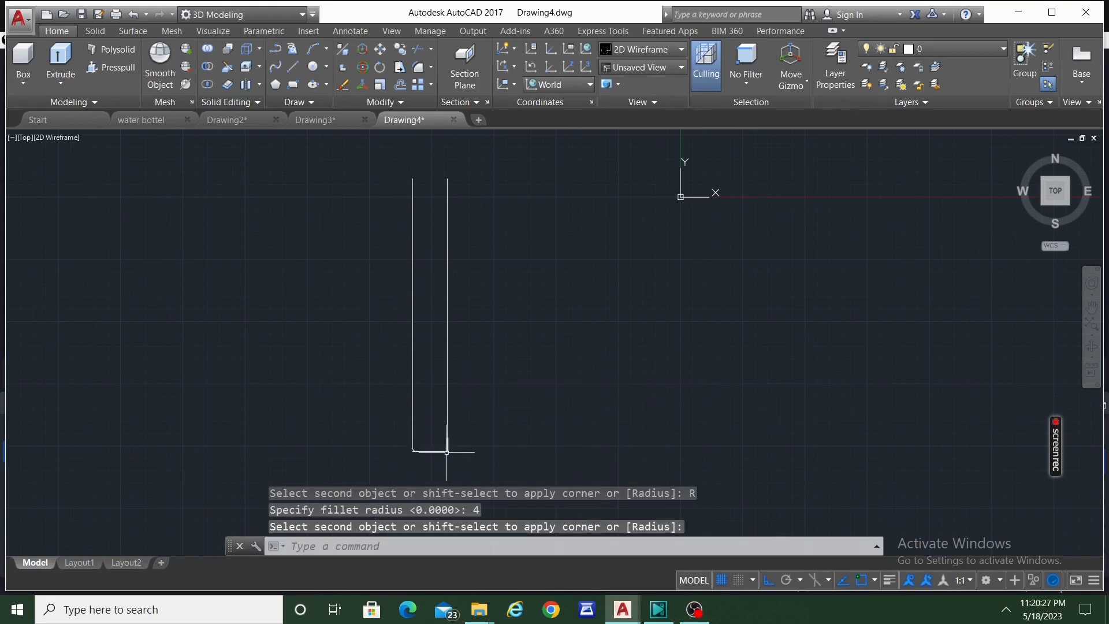
key(Escape)
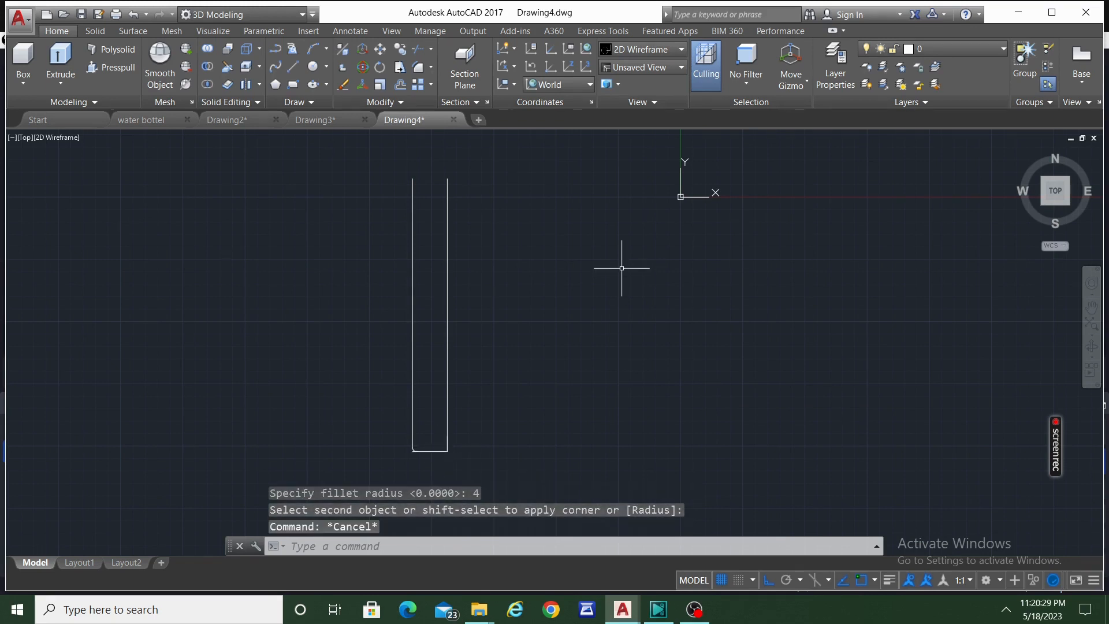
middle_drag(467, 431, 455, 374)
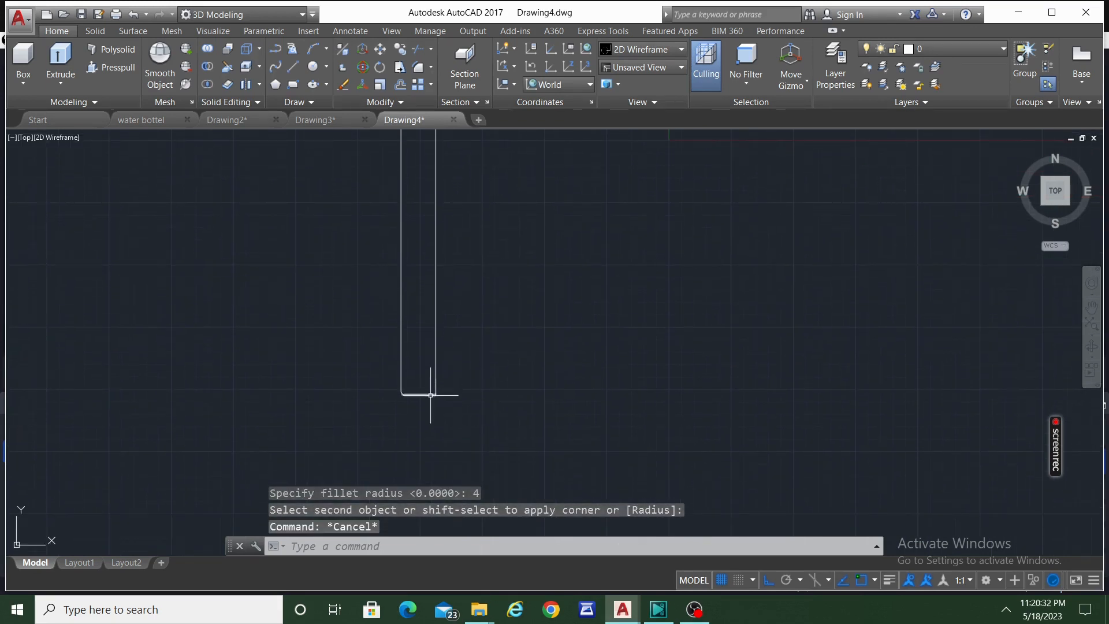
right_click(514, 358)
mouse_move(610, 378)
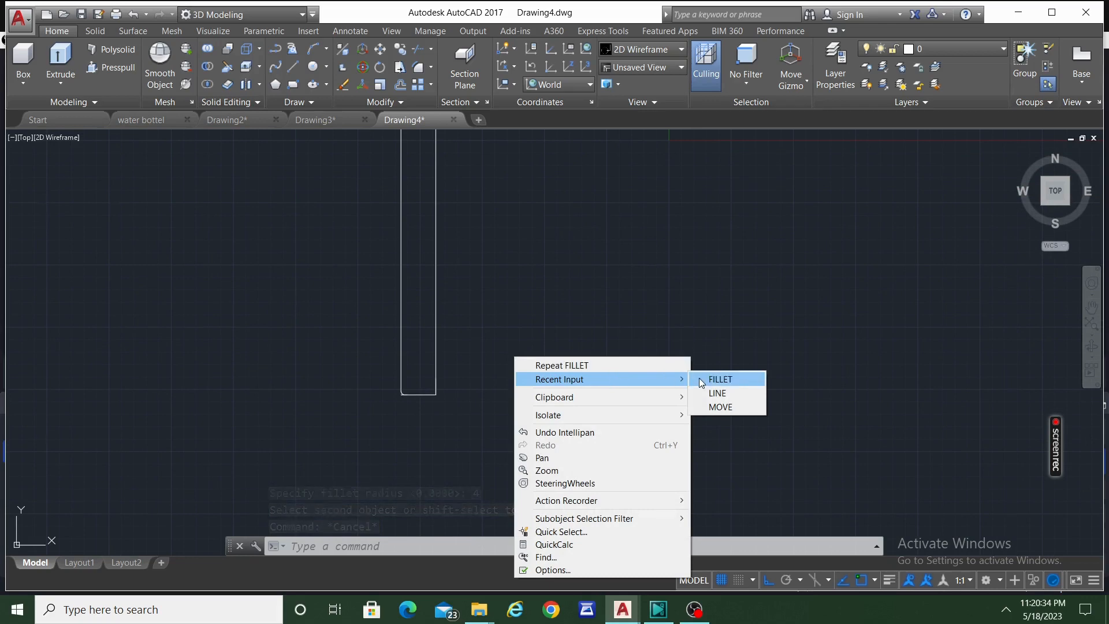
click(700, 394)
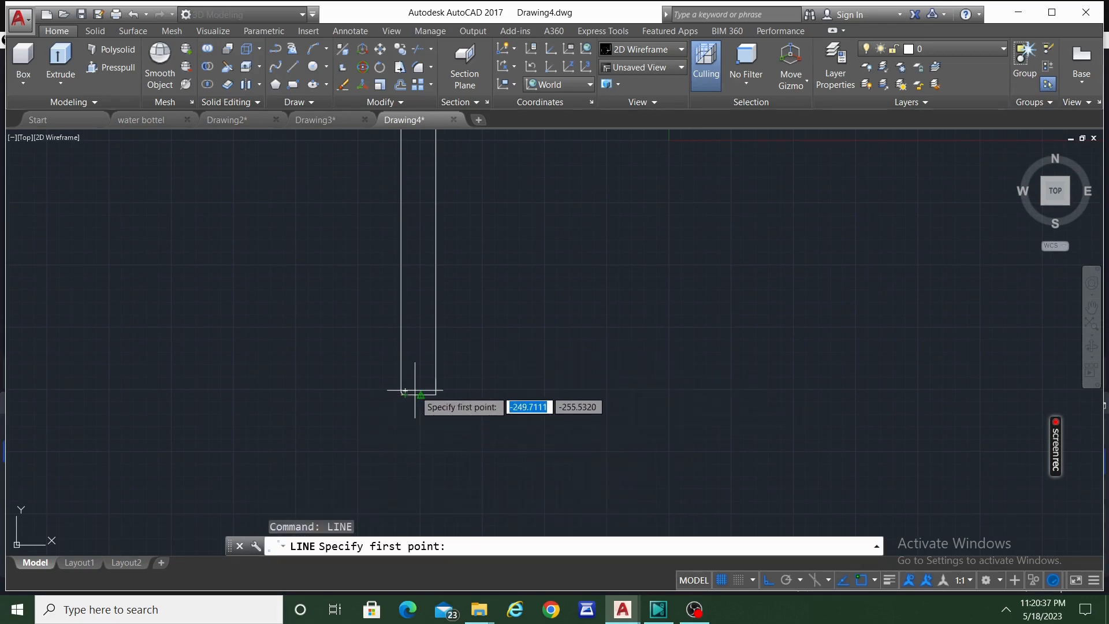
scroll(412, 386, up, 8)
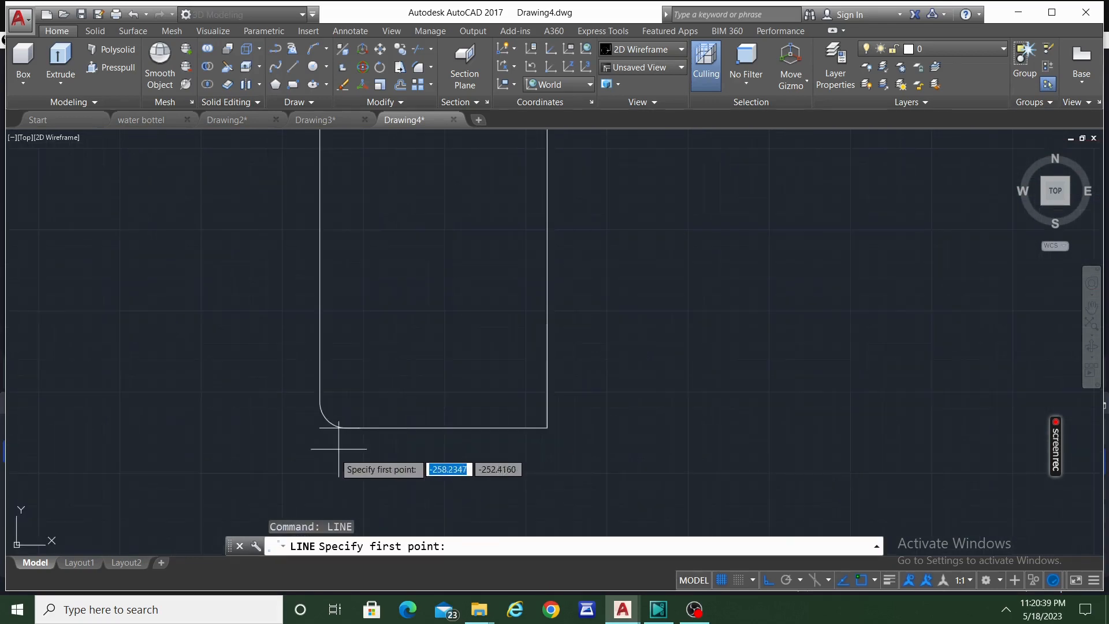
click(358, 427)
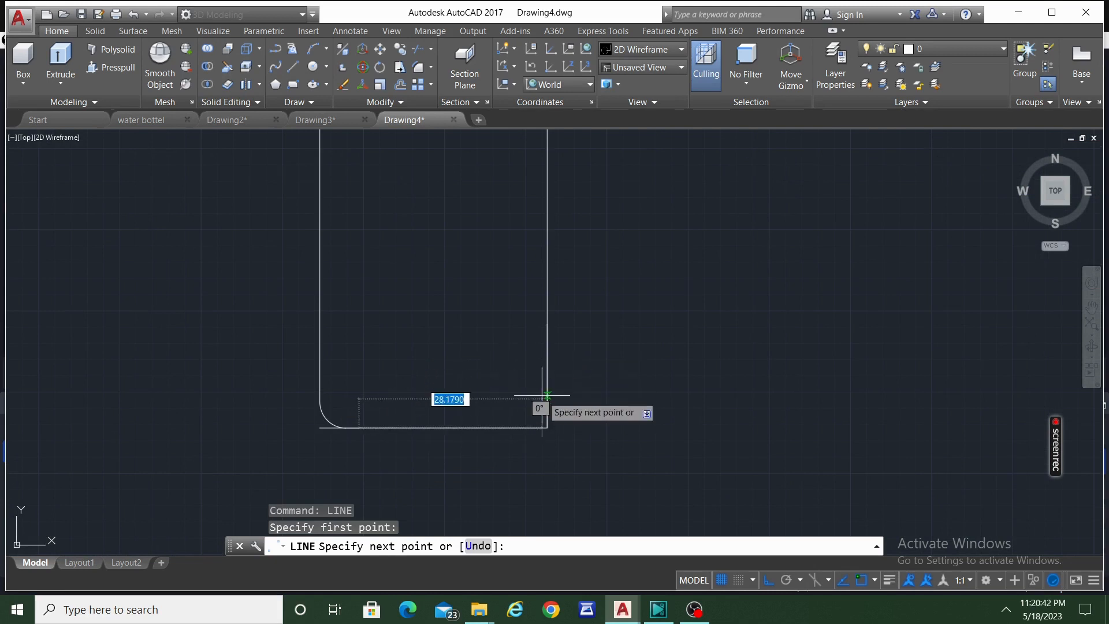
key(Escape)
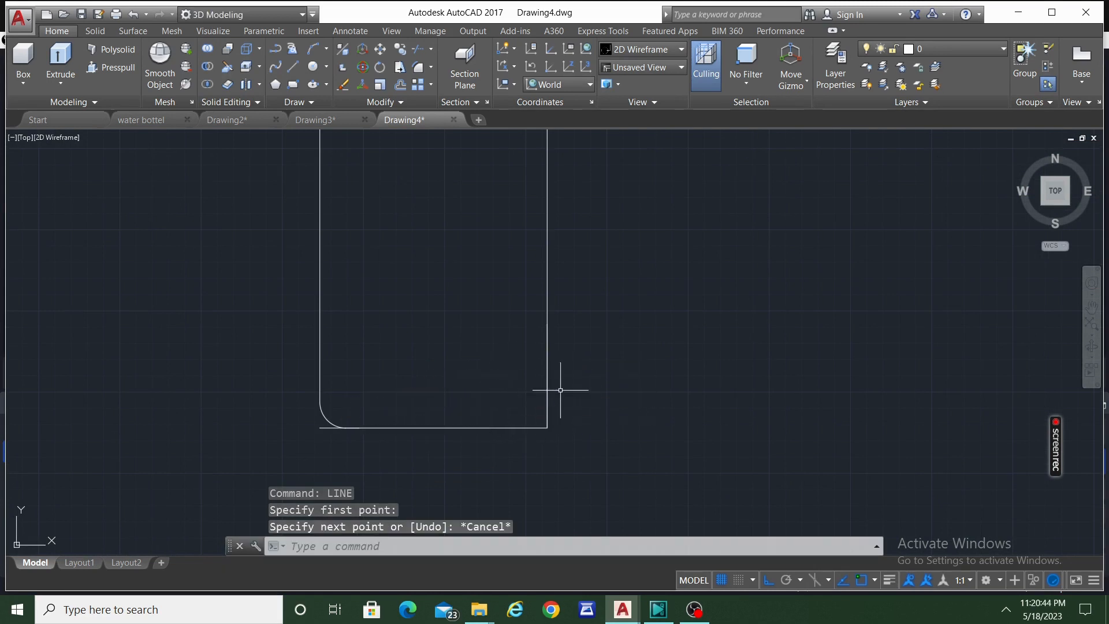
Draw a short horizontal line inward from the upper end of the 3-unit line on the right vertical line
text(lin)
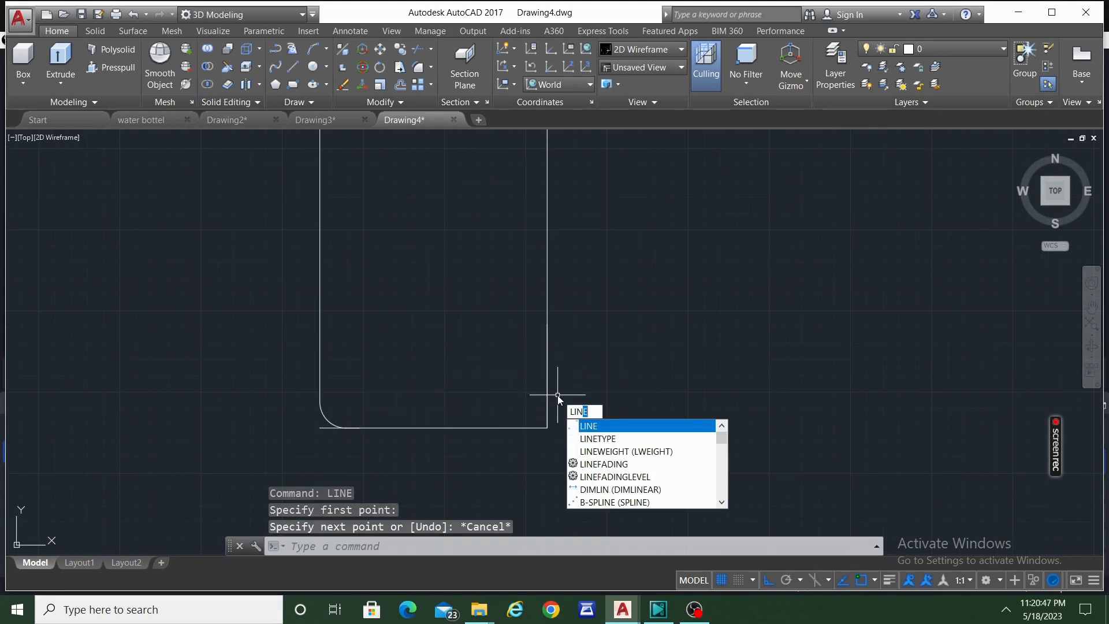
key(Return)
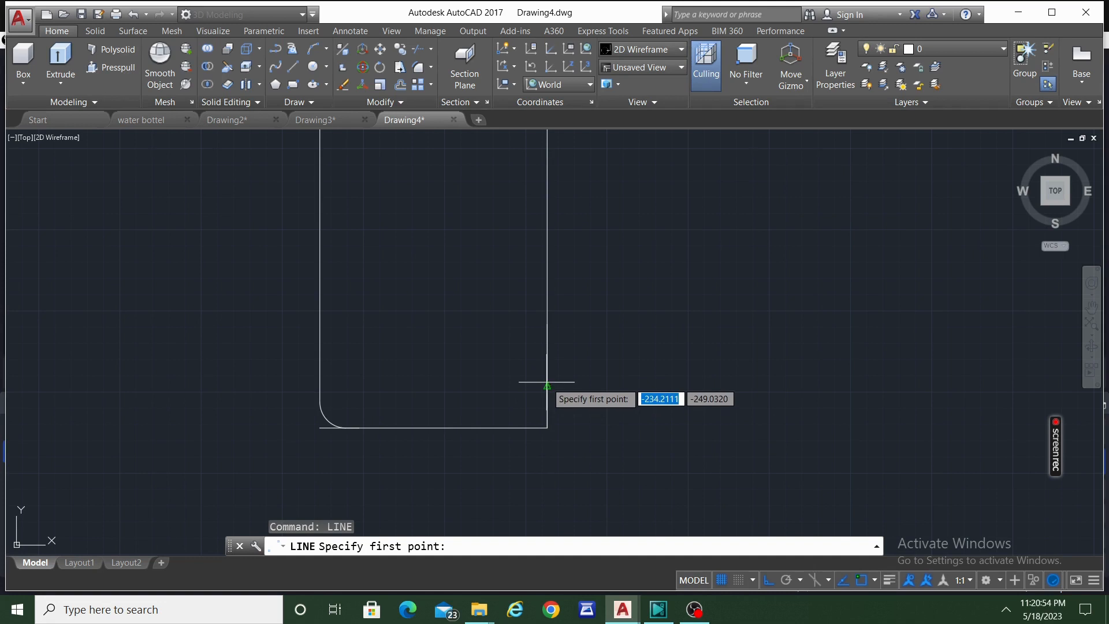
click(547, 324)
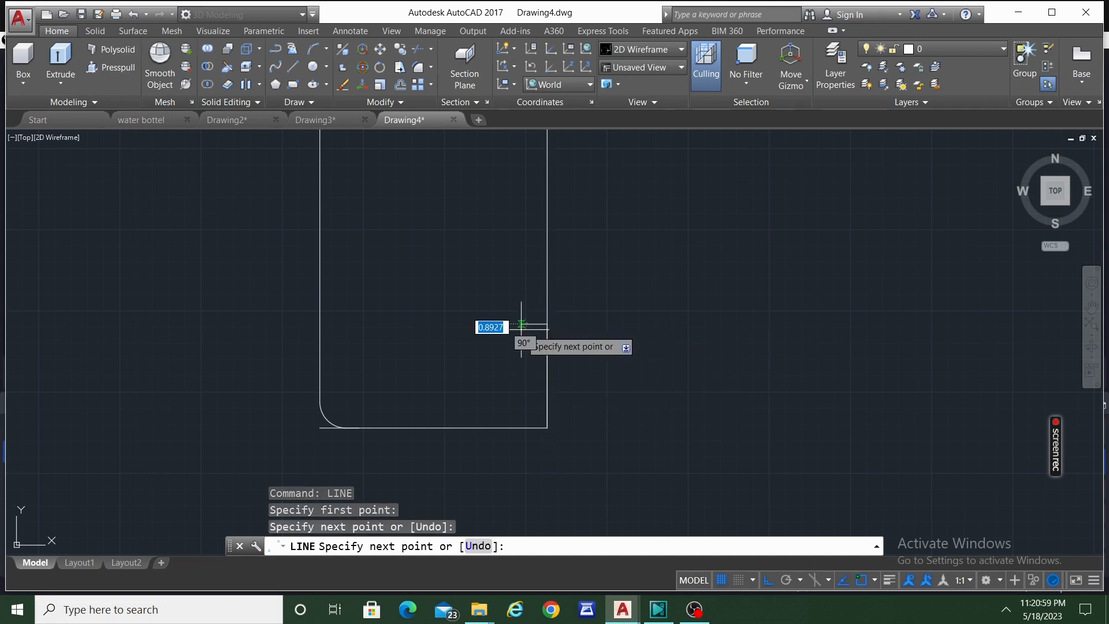
click(521, 324)
key(Escape)
Draw a second short horizontal line inward from the upper end of the 13-unit line, just below the first
right_click(602, 308)
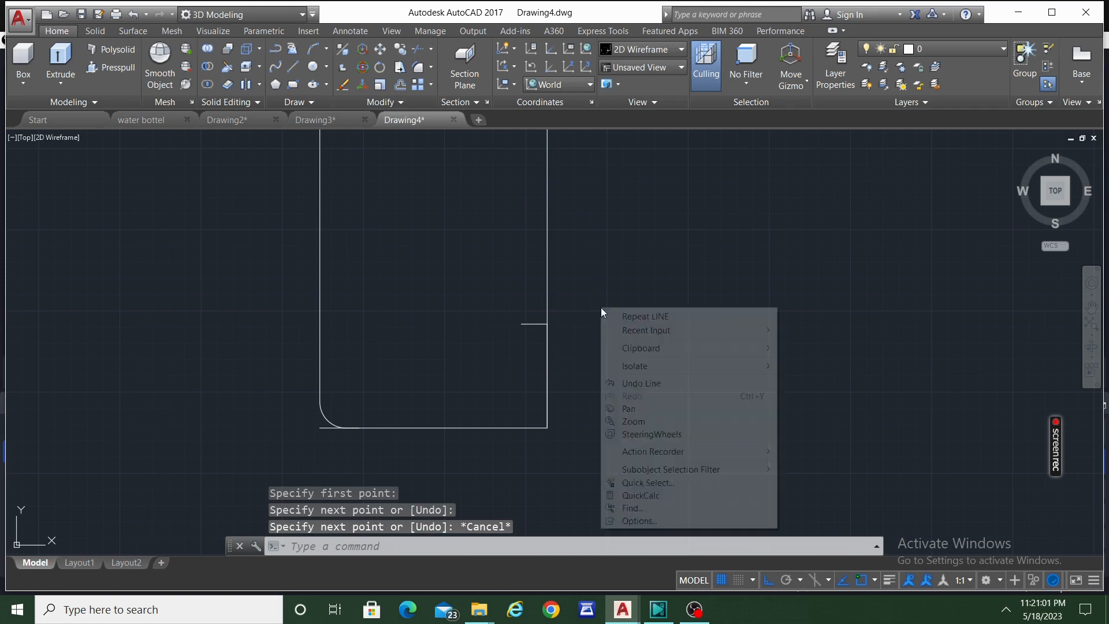
click(638, 314)
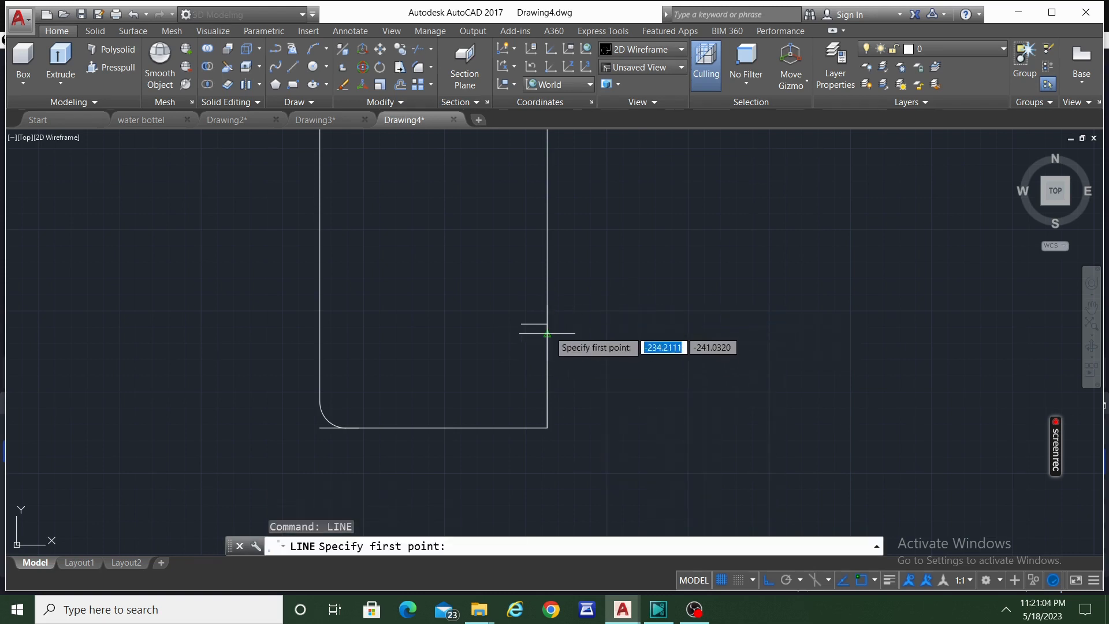
click(548, 342)
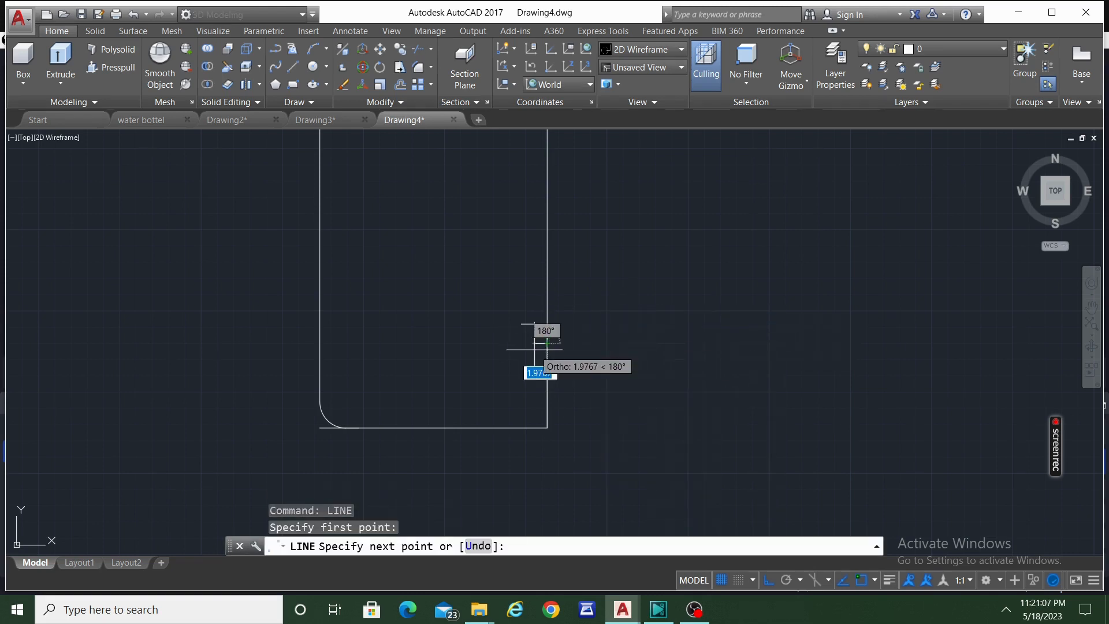
key(Escape)
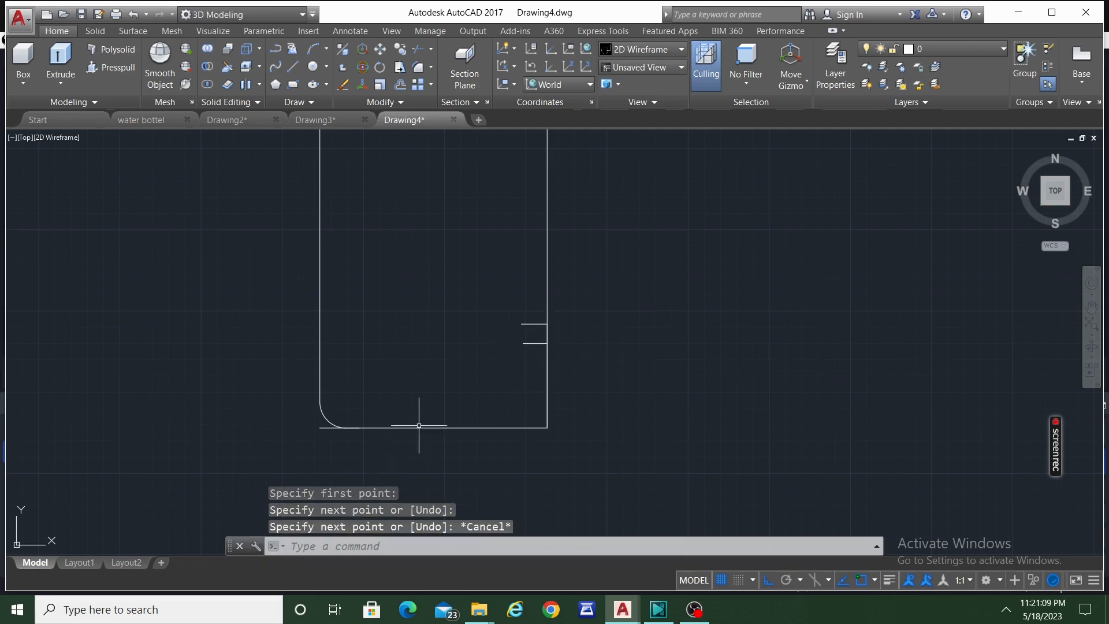
Draw a diagonal line from the right end of the 6-unit base line to the inner end of the lower short horizontal line
right_click(399, 295)
click(417, 298)
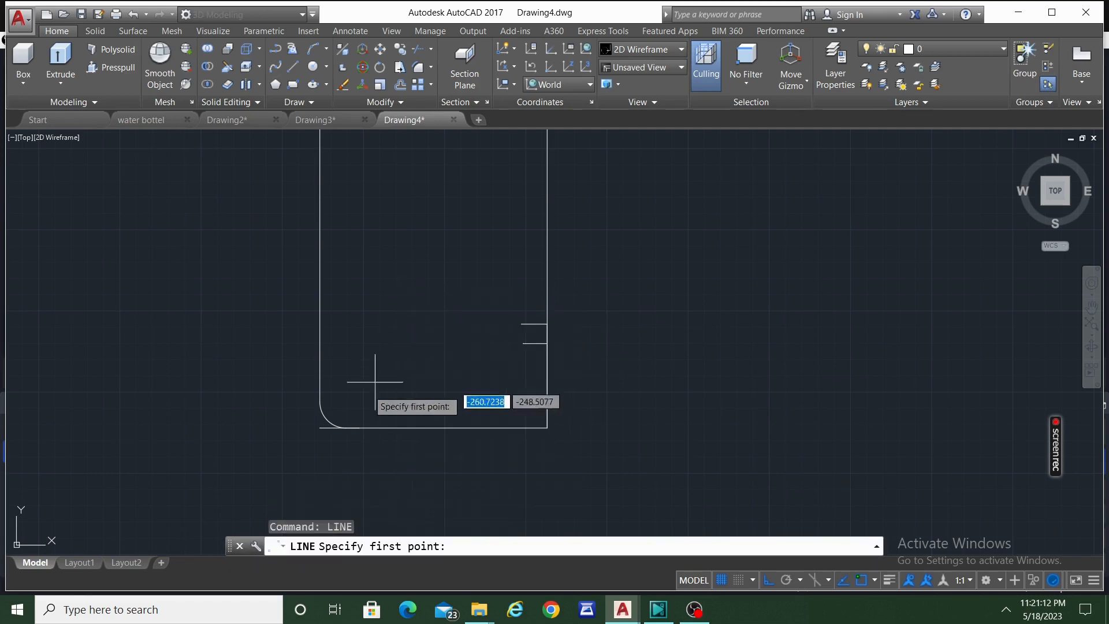
click(358, 427)
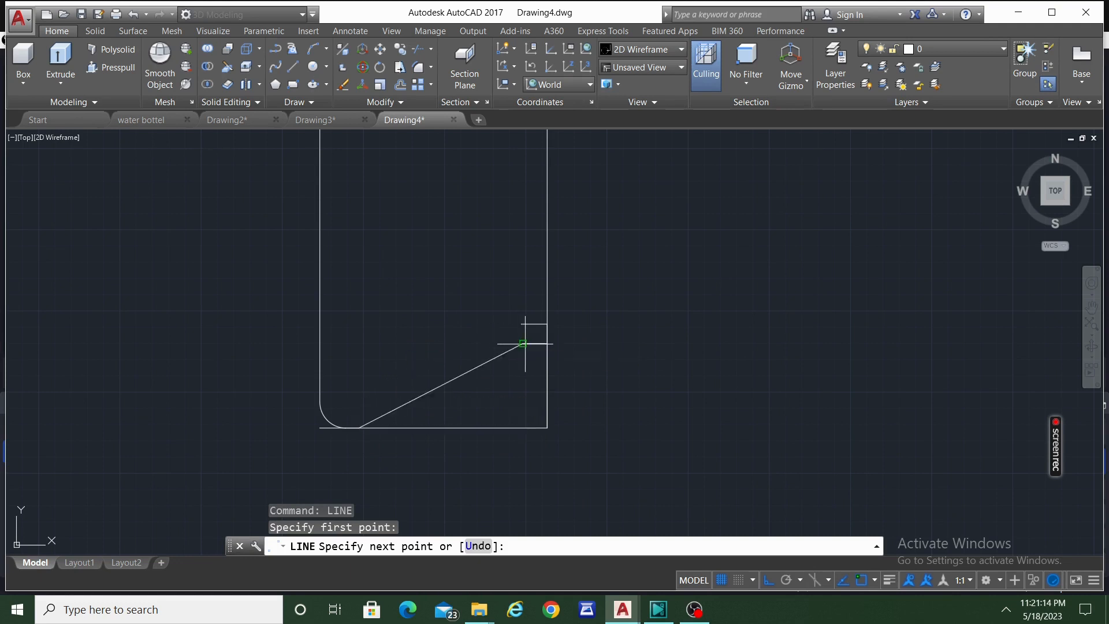
click(523, 343)
key(Escape)
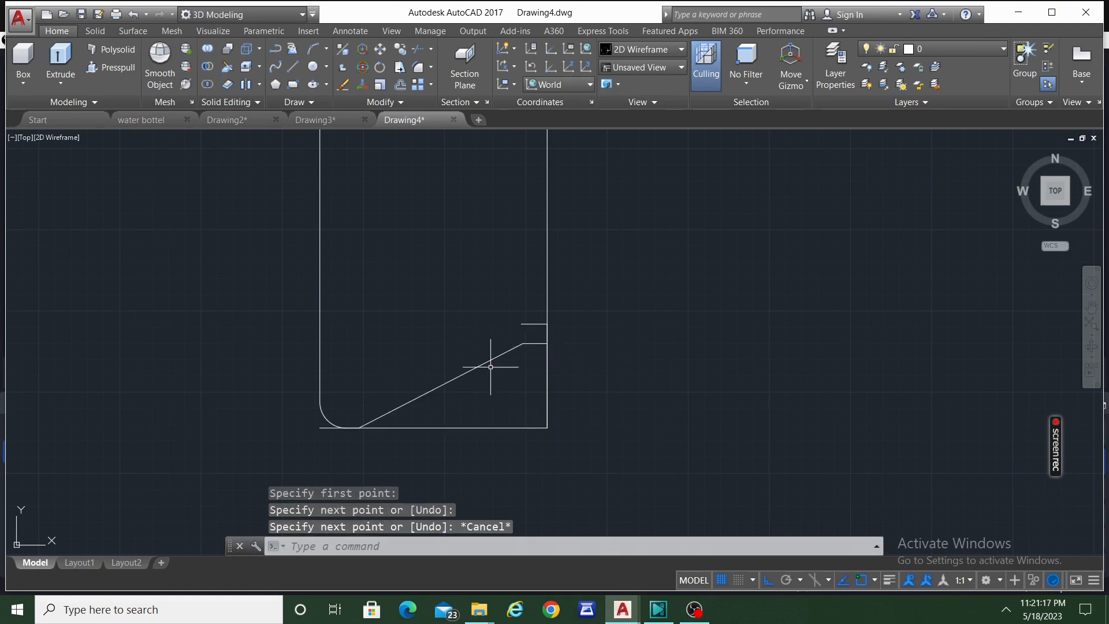
Fillet the corner between the lower short horizontal line and the diagonal line with a radius of 12.5
scroll(471, 383, down, 6)
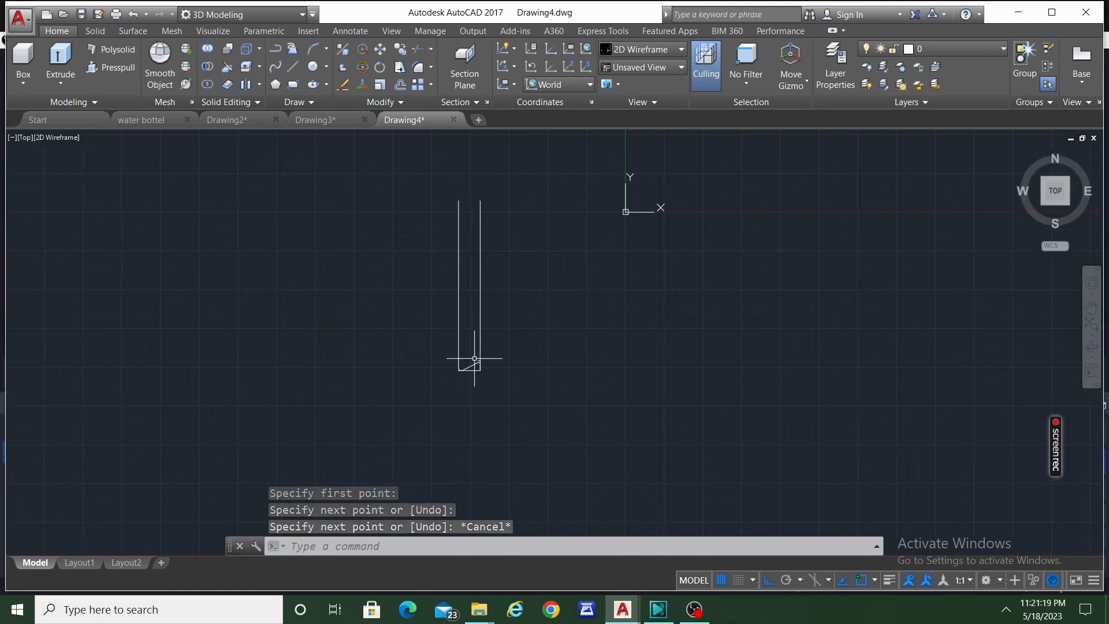
scroll(473, 373, down, 2)
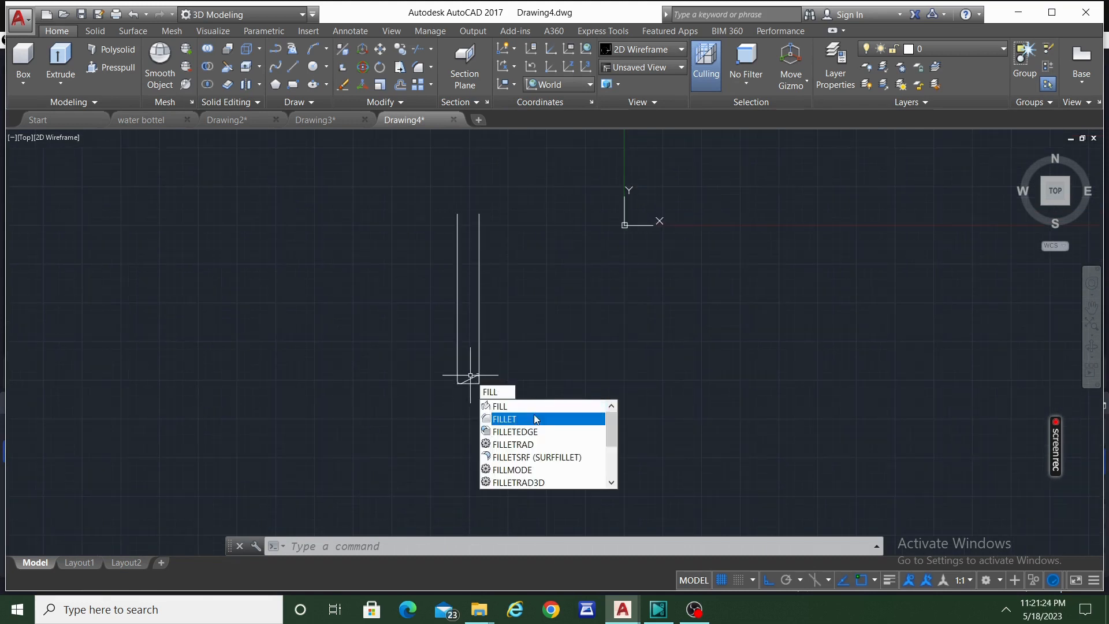
click(534, 415)
scroll(489, 392, up, 10)
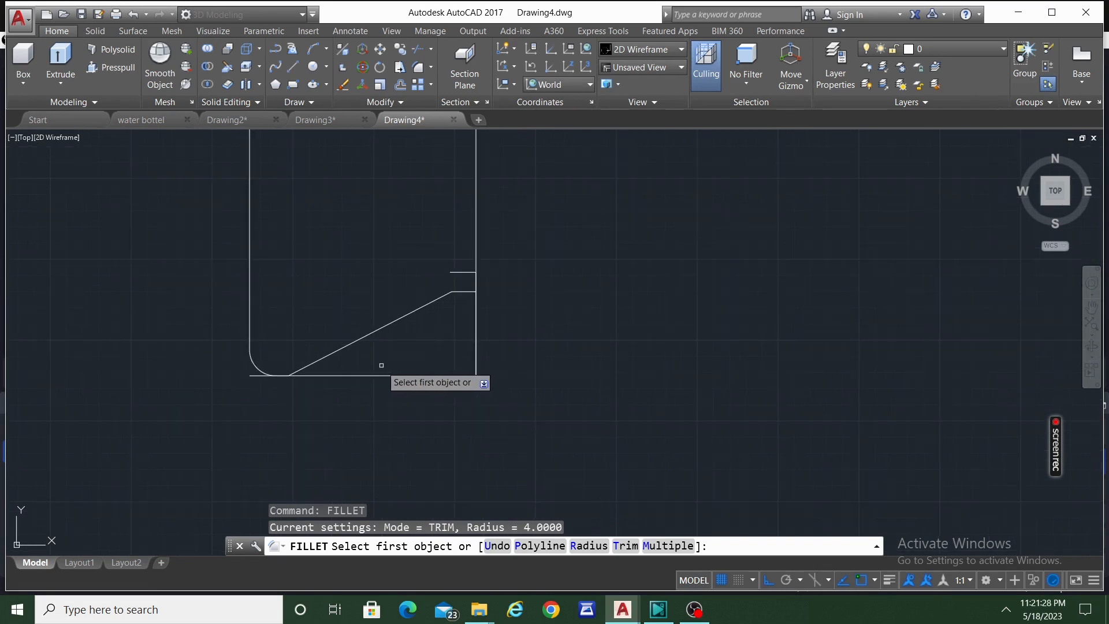
click(450, 292)
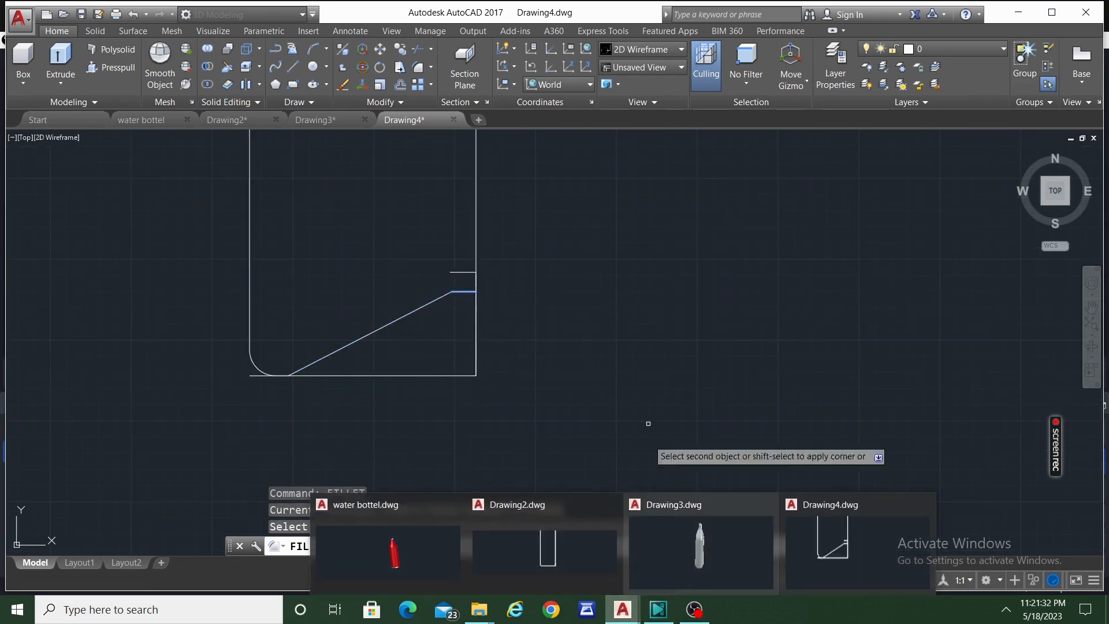
click(714, 546)
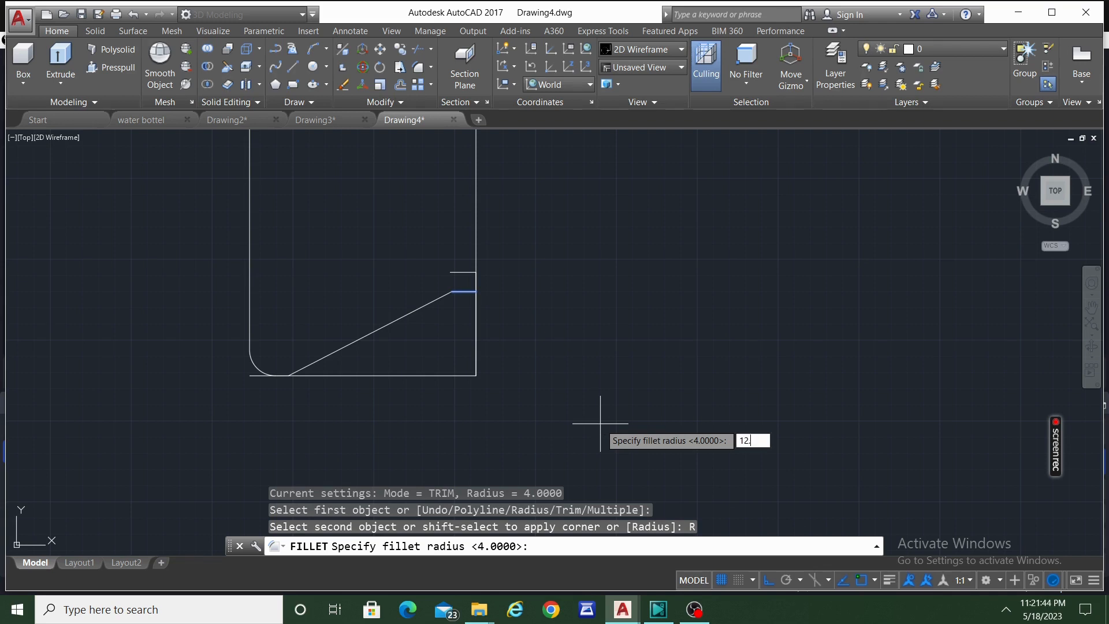
text(5)
key(Return)
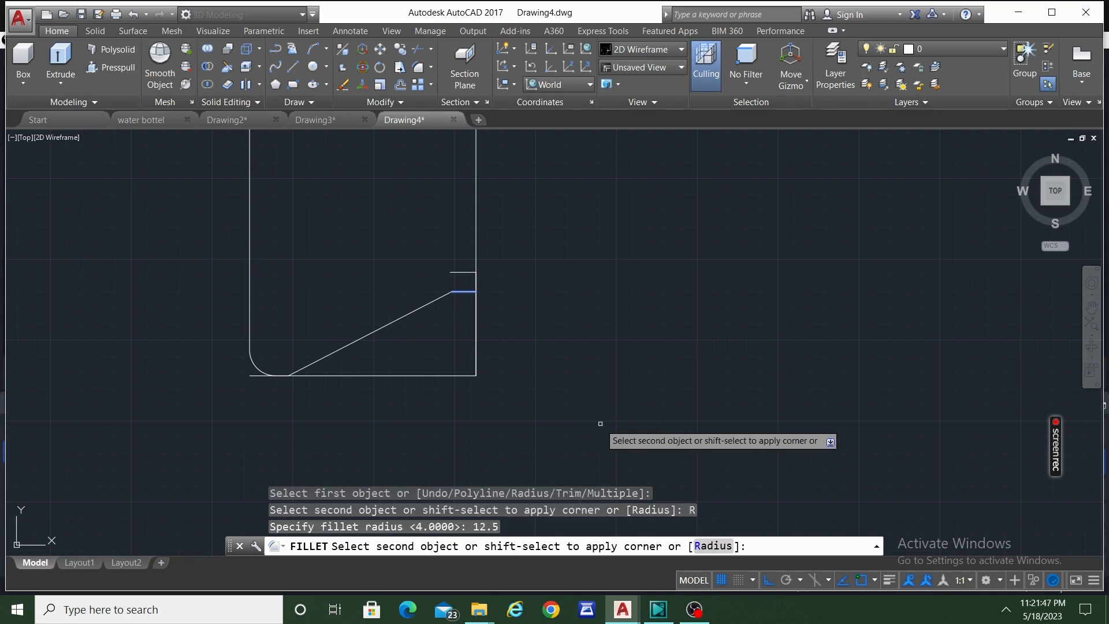
click(441, 296)
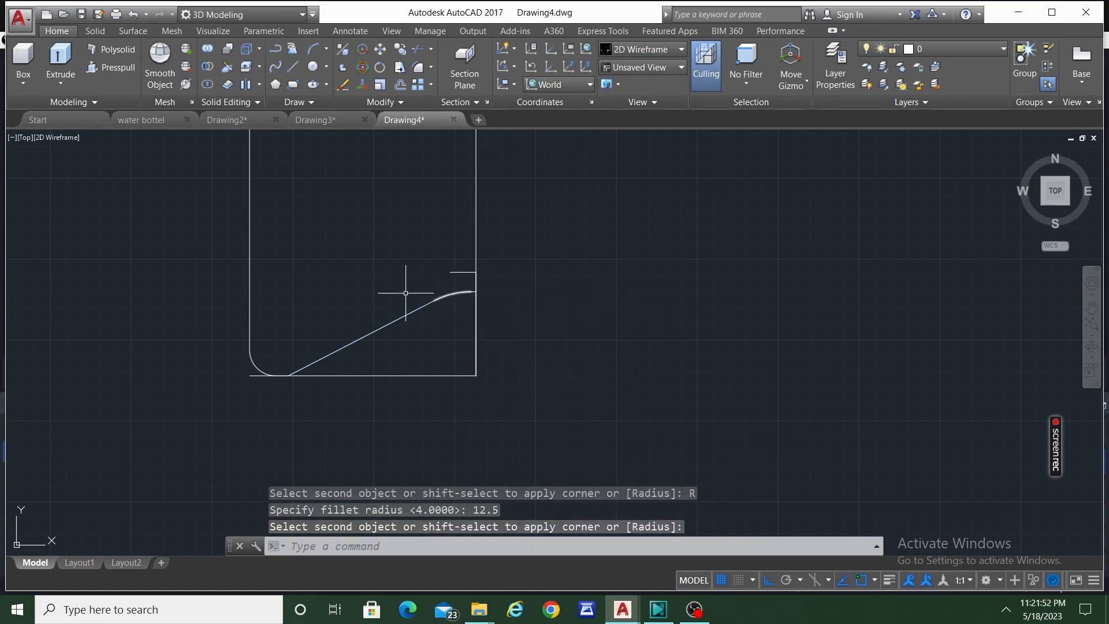
key(Escape)
Draw a short vertical line at the lower left corner, from beside the rounded corner down past the bottom line
scroll(365, 259, down, 2)
middle_drag(366, 260, 417, 349)
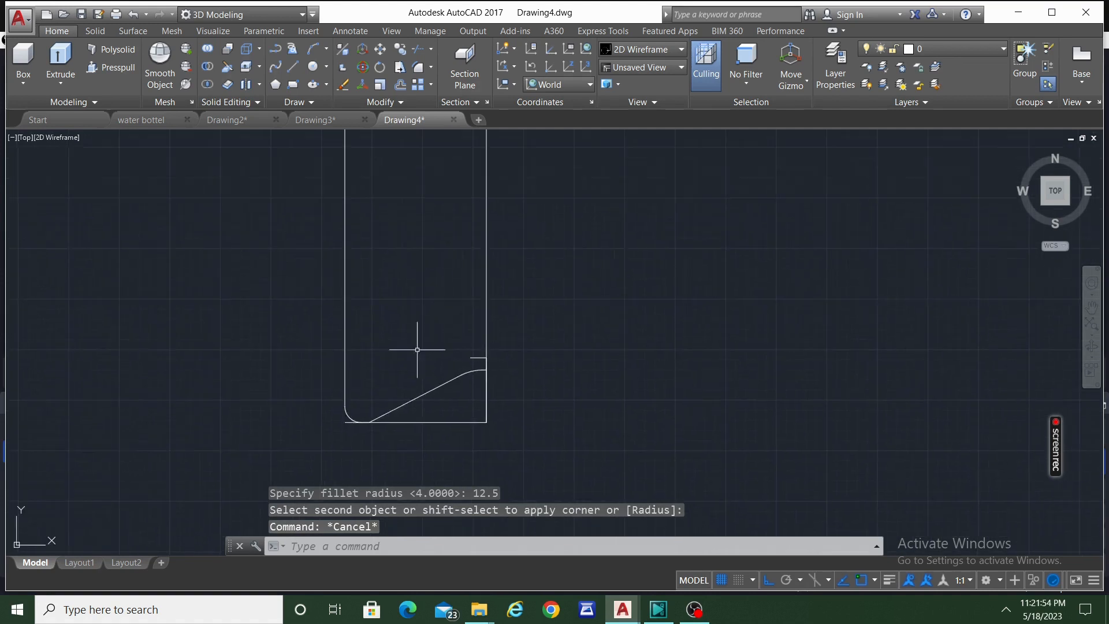
scroll(345, 423, up, 6)
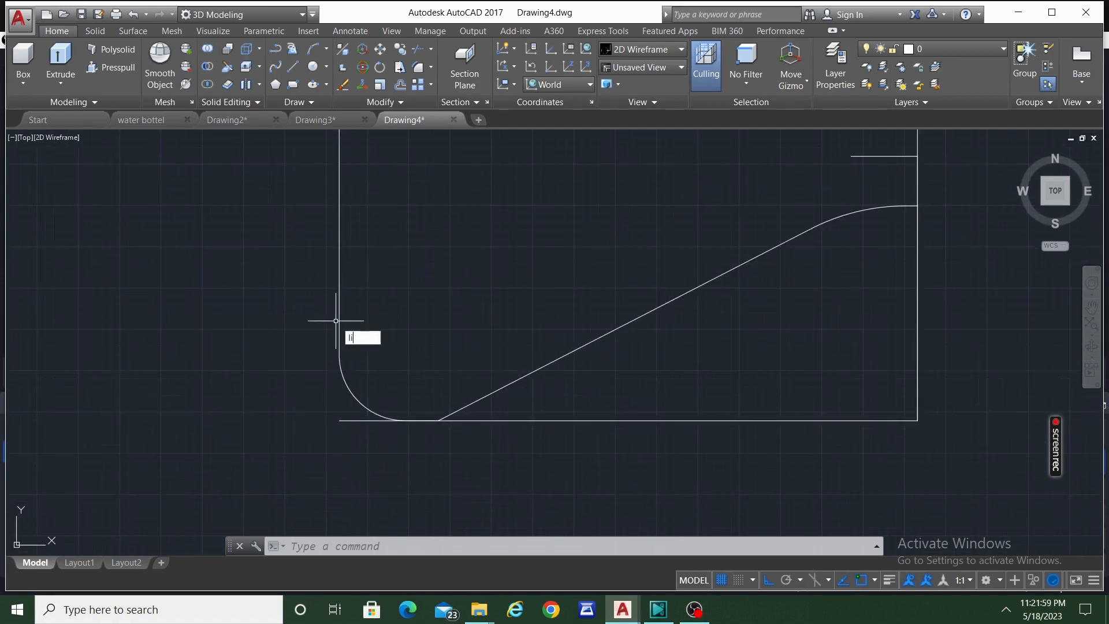
key(Return)
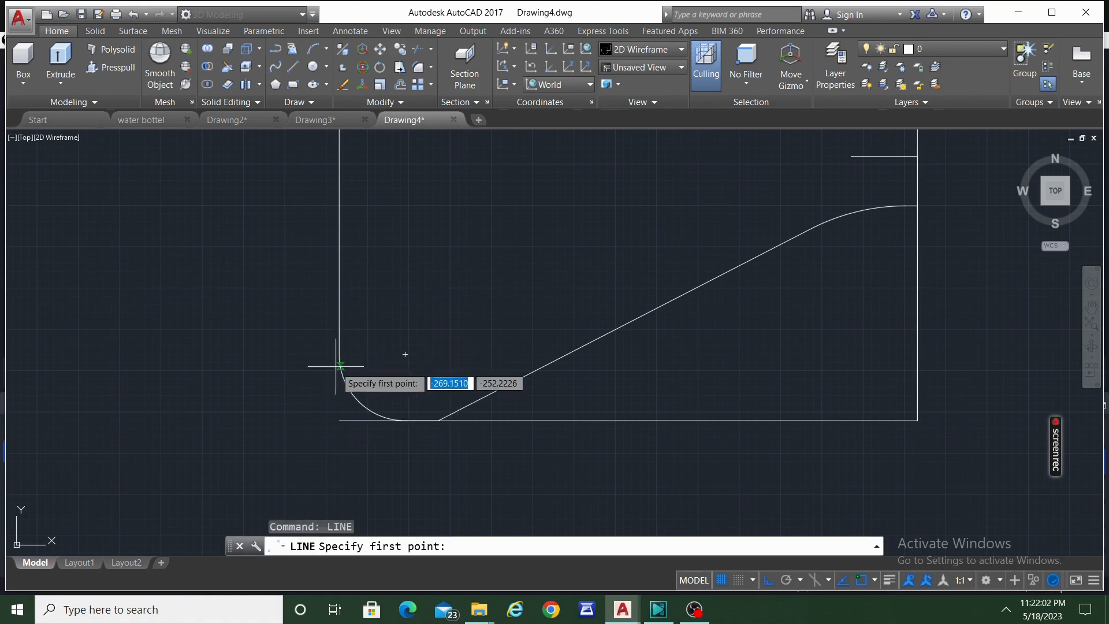
click(340, 366)
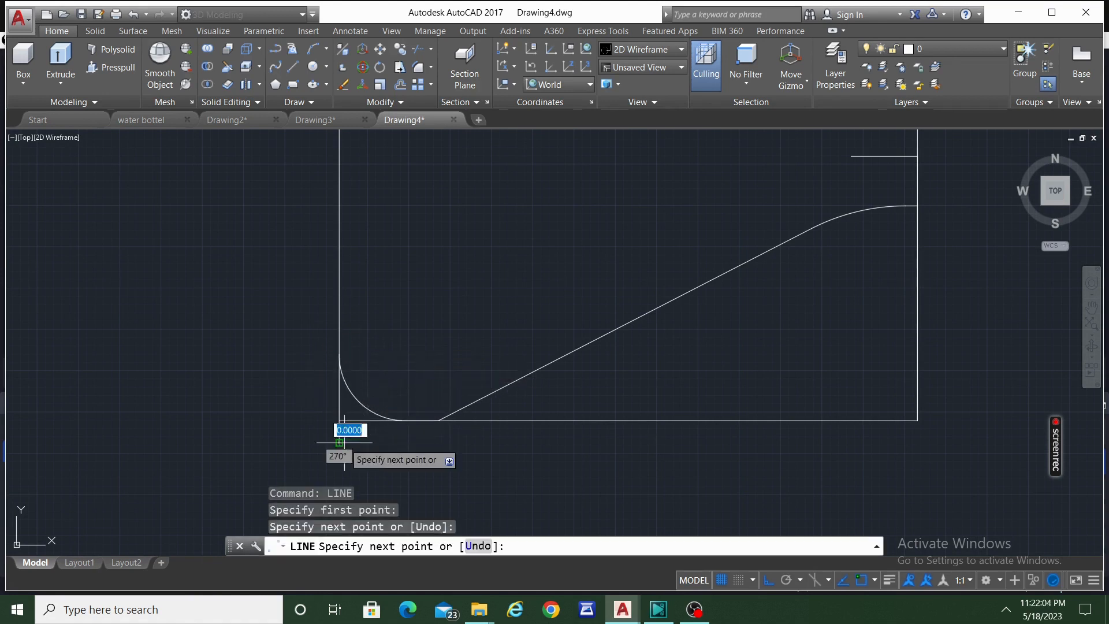
key(Escape)
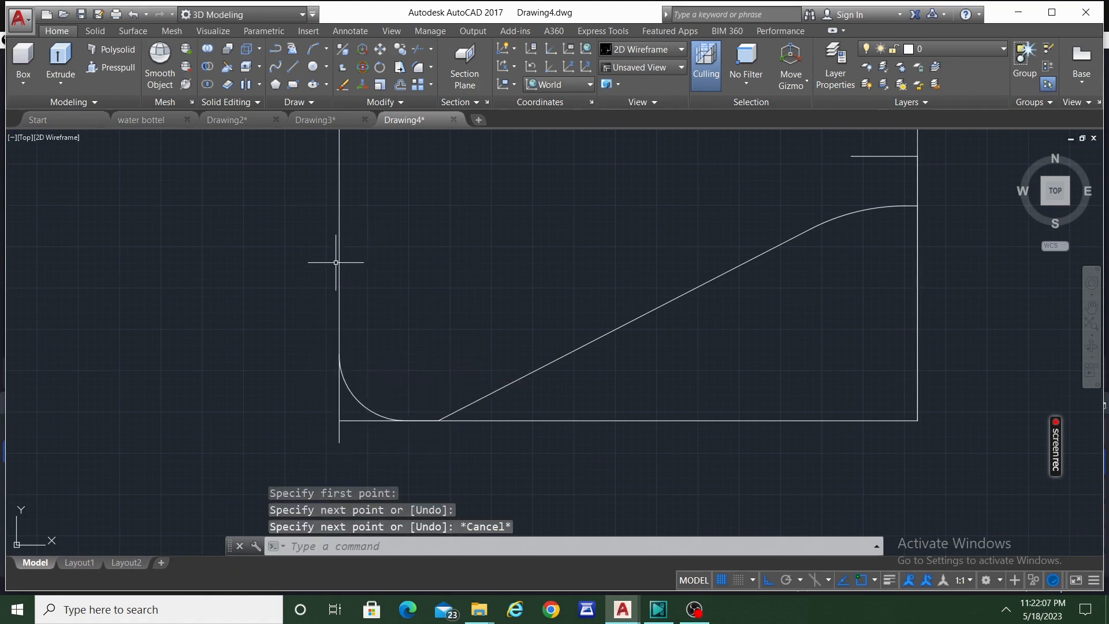
Offset the long left vertical line 3 units toward the inside of the profile
scroll(331, 263, down, 10)
middle_drag(421, 347, 438, 409)
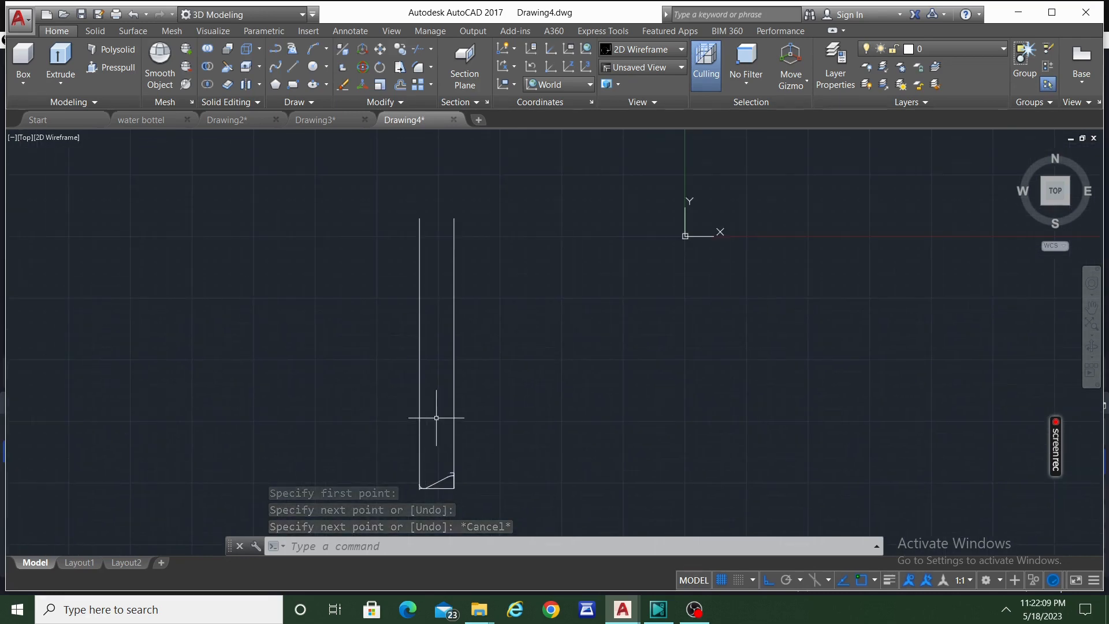
text(OFF)
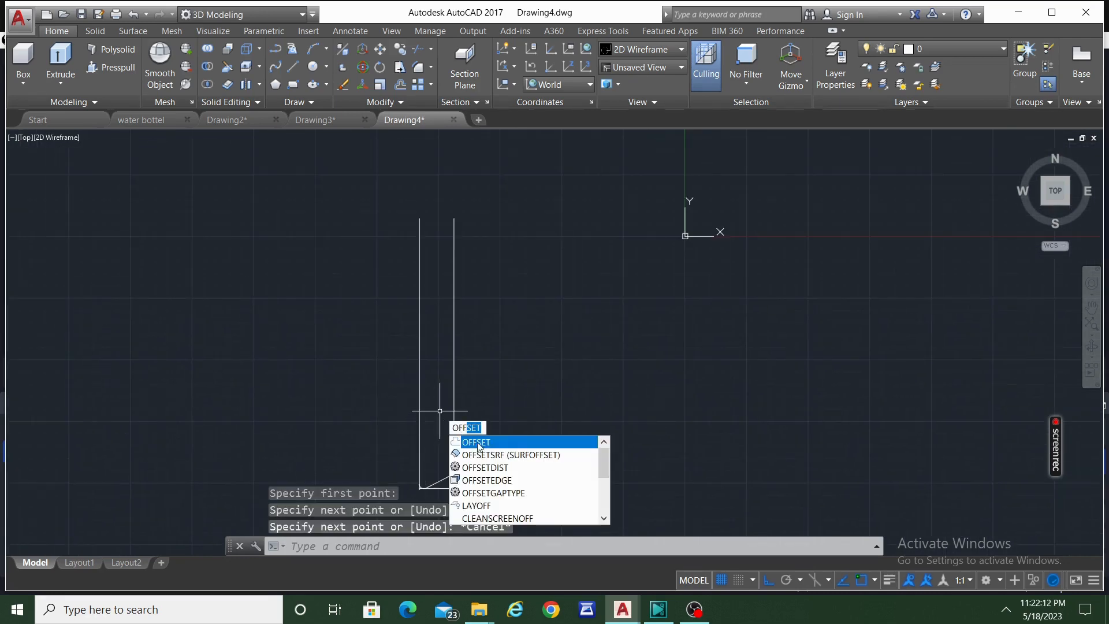
key(Return)
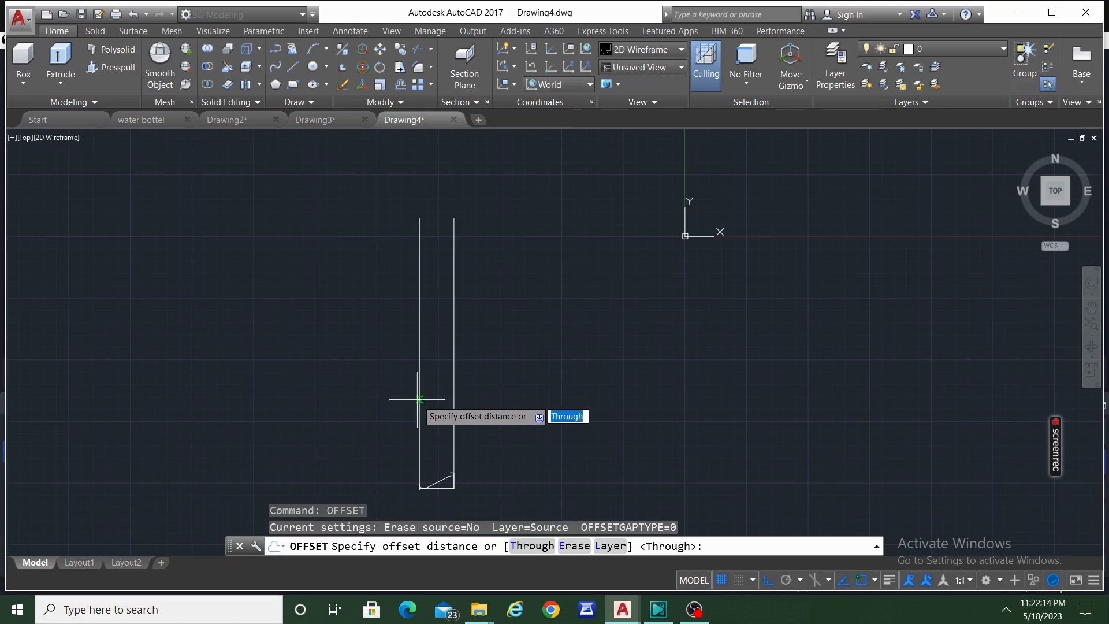
click(420, 397)
text(3)
key(Return)
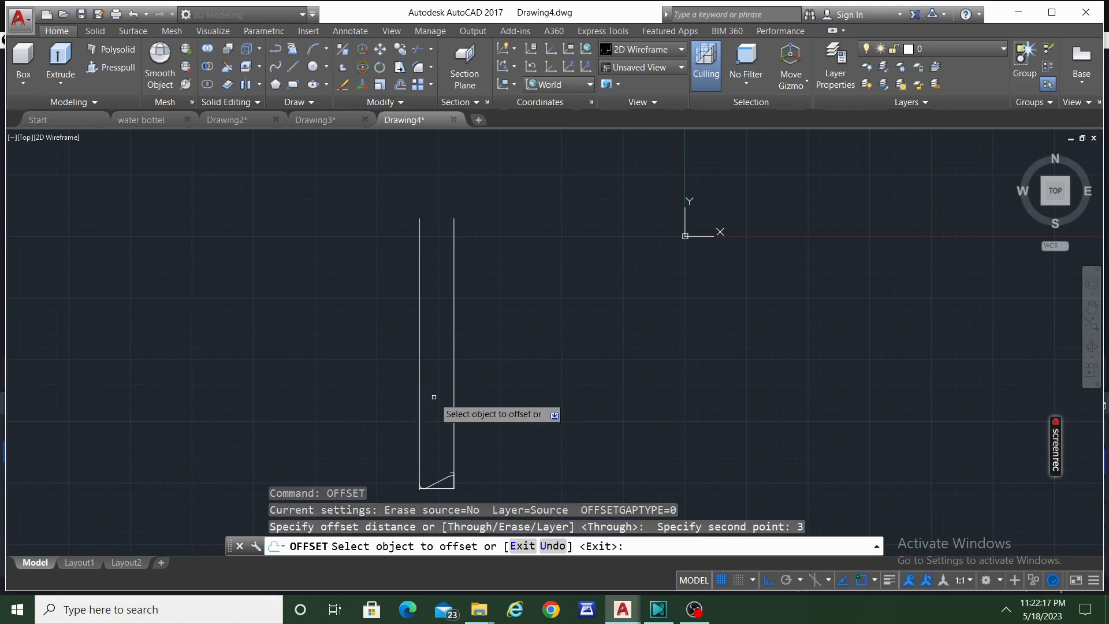
click(420, 384)
click(432, 377)
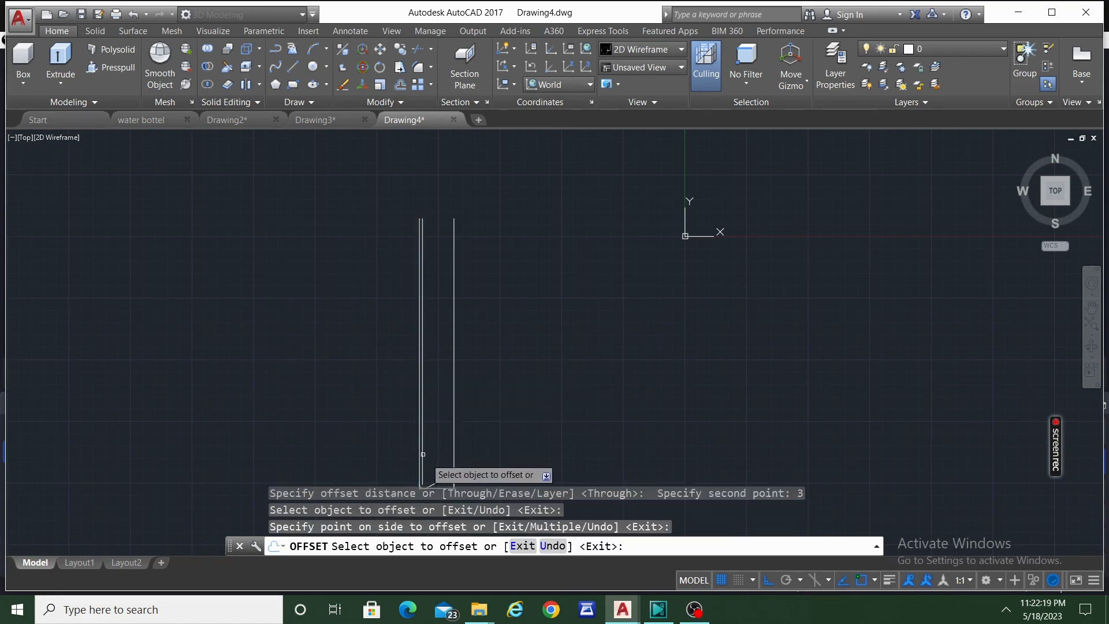
Offset the short vertical line at the lower left corner 3 units toward the inside of the profile
scroll(462, 312, up, 5)
scroll(461, 305, up, 4)
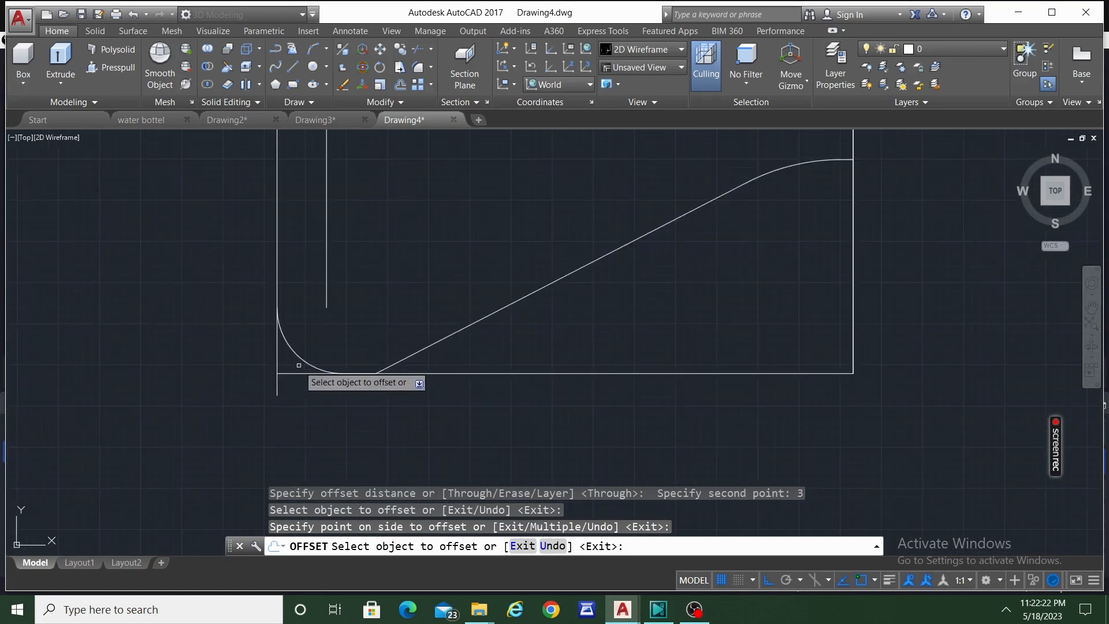
click(309, 352)
click(309, 351)
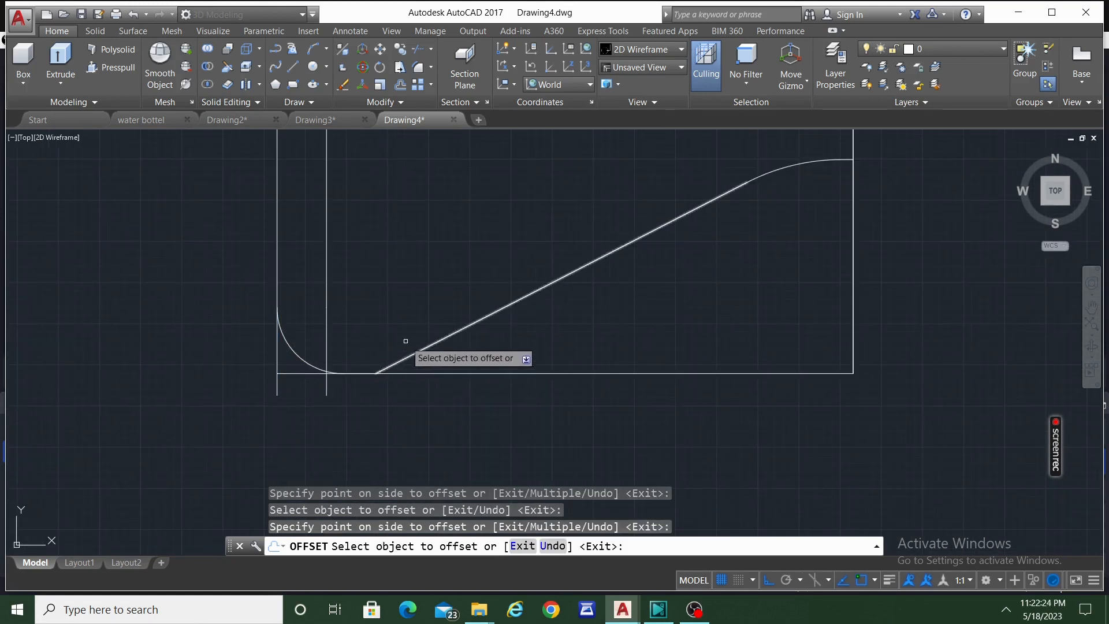
Offset the diagonal base line 3 units toward the inside of the profile
key(Escape)
text(of)
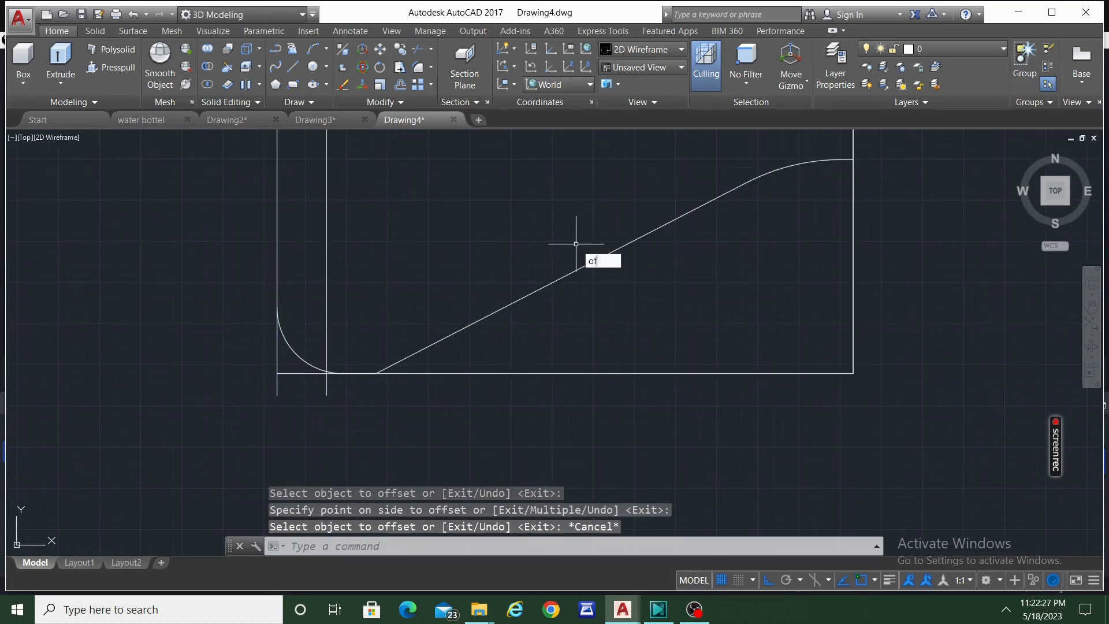
text(f)
key(Return)
click(621, 247)
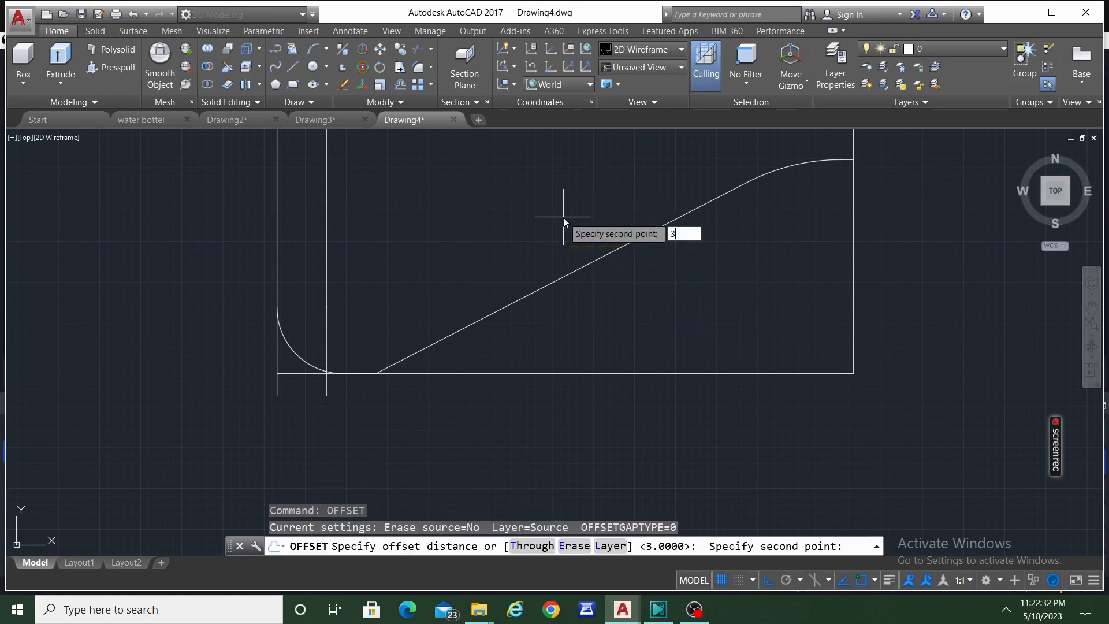
key(Return)
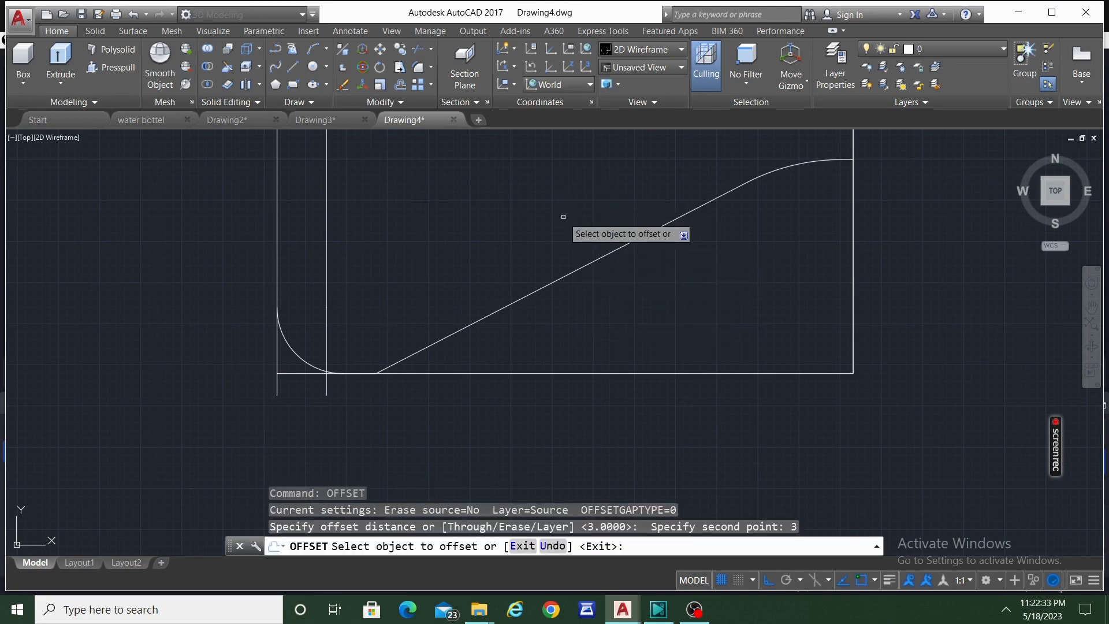
click(626, 243)
click(618, 208)
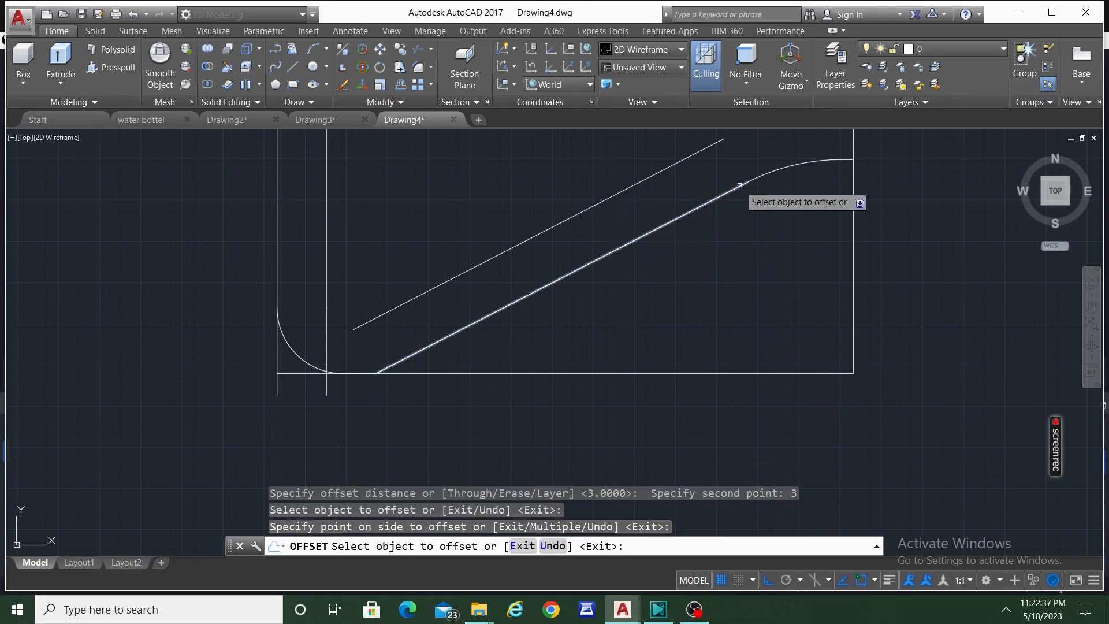
Offset the arc at the upper end of the sloped base 3 units toward the inside of the profile
click(805, 162)
click(804, 161)
scroll(802, 159, down, 3)
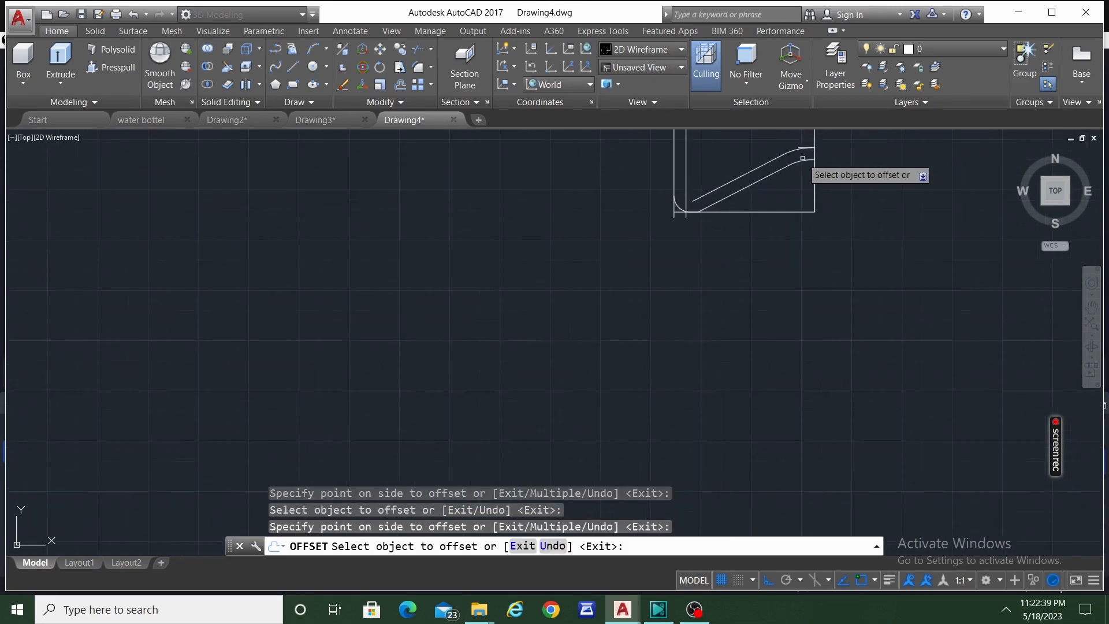
middle_drag(802, 159, 731, 223)
scroll(730, 223, up, 1)
scroll(730, 223, up, 3)
scroll(633, 260, down, 3)
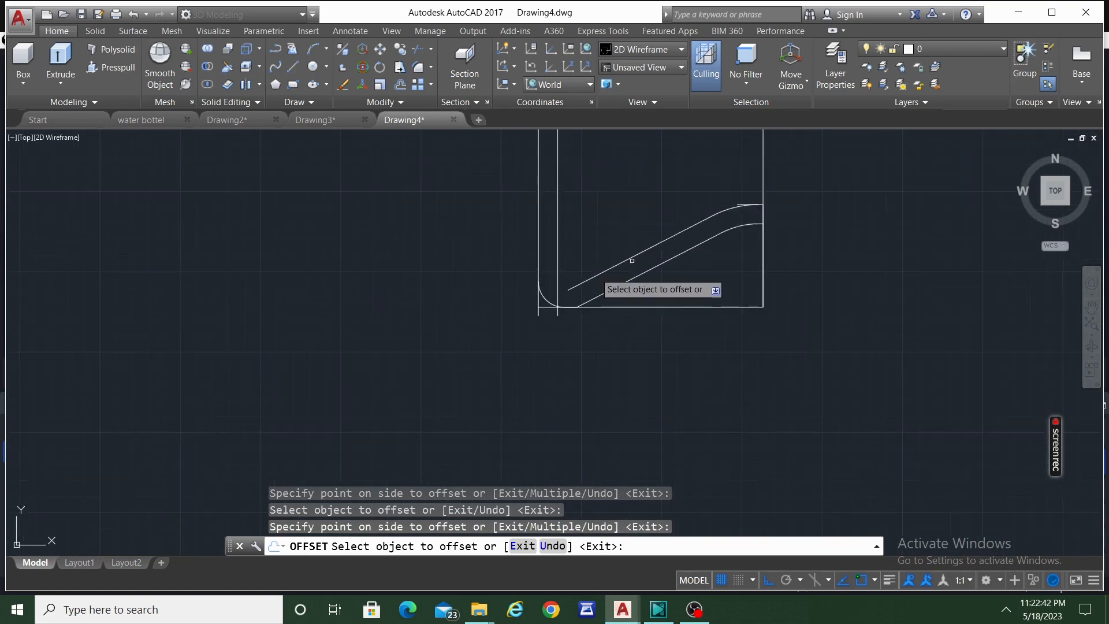
key(Escape)
With Ortho off, stretch the lower end of the inner diagonal line until it meets the inner vertical line
click(598, 295)
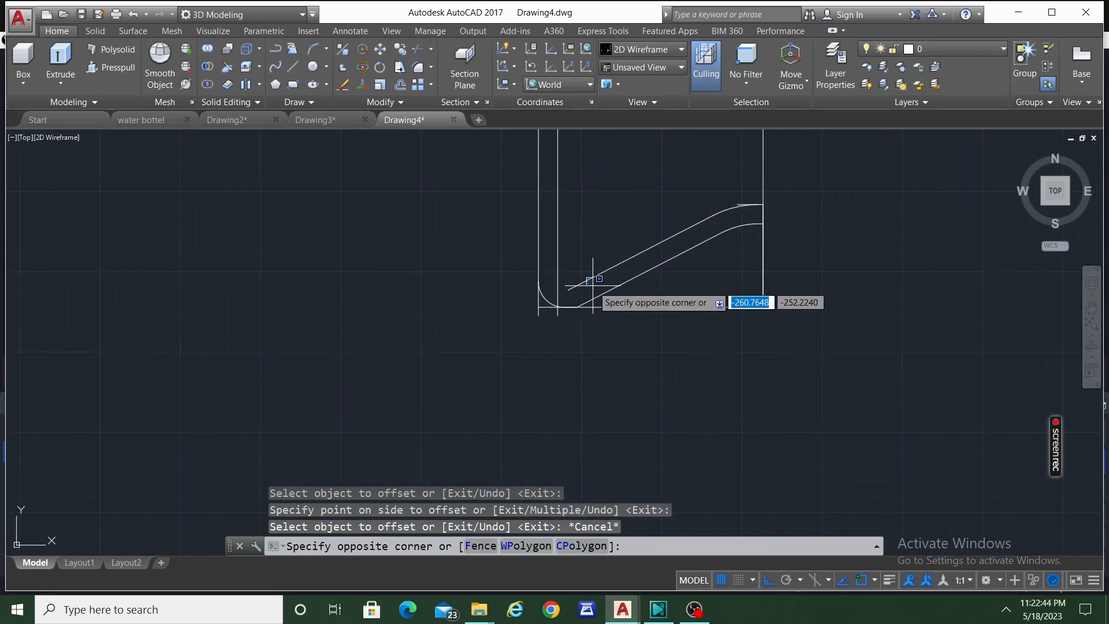
click(593, 278)
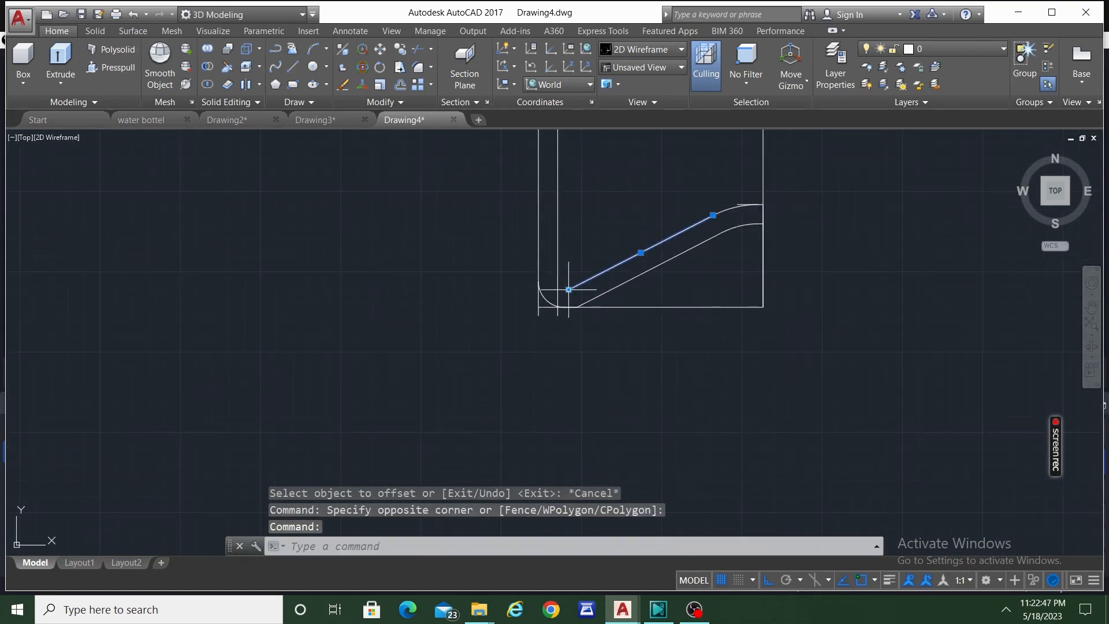
click(568, 289)
scroll(555, 301, up, 5)
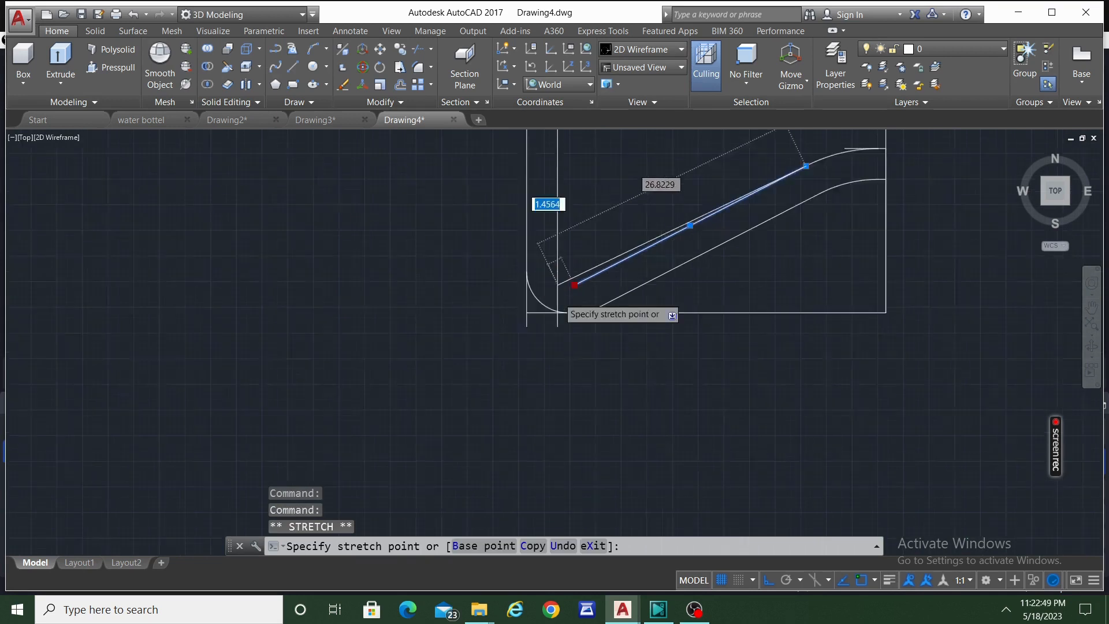
click(768, 580)
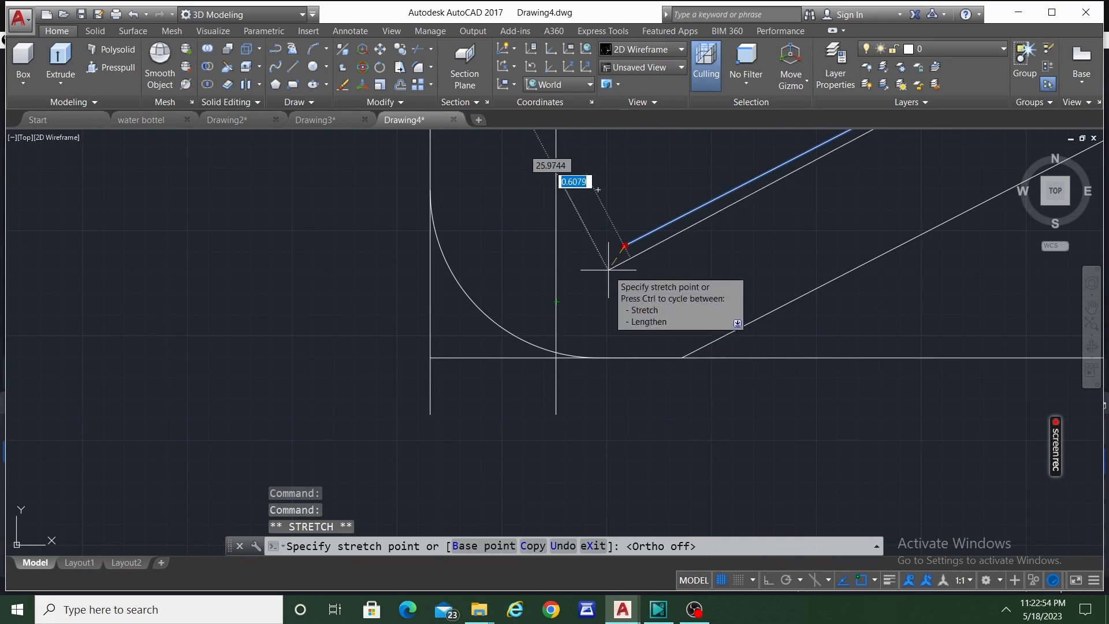
click(556, 279)
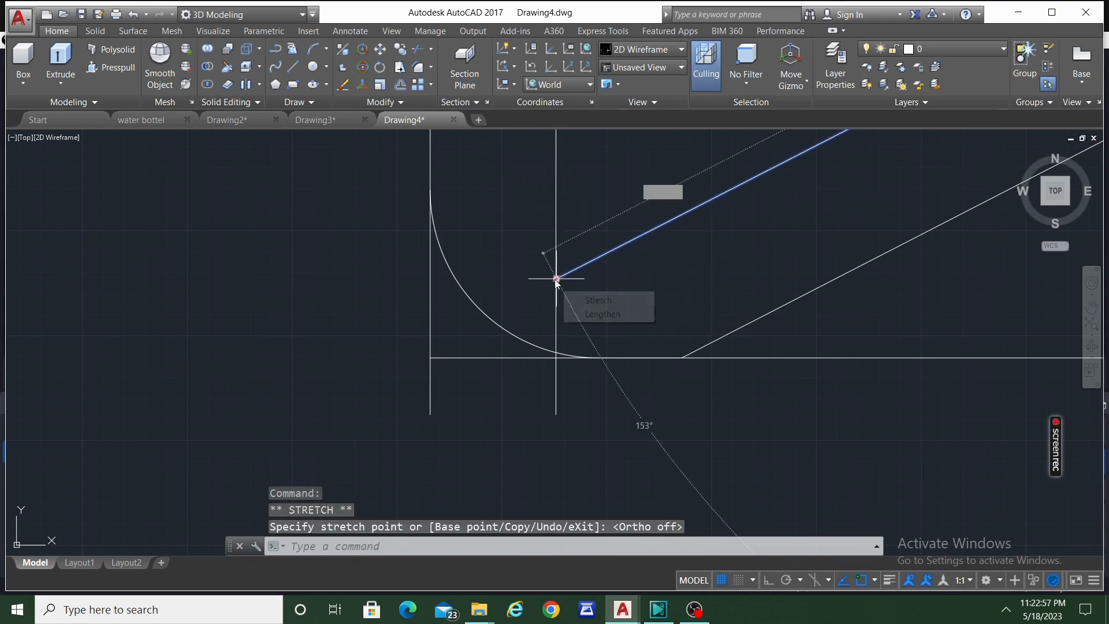
scroll(556, 279, down, 5)
key(Escape)
key(Escape)
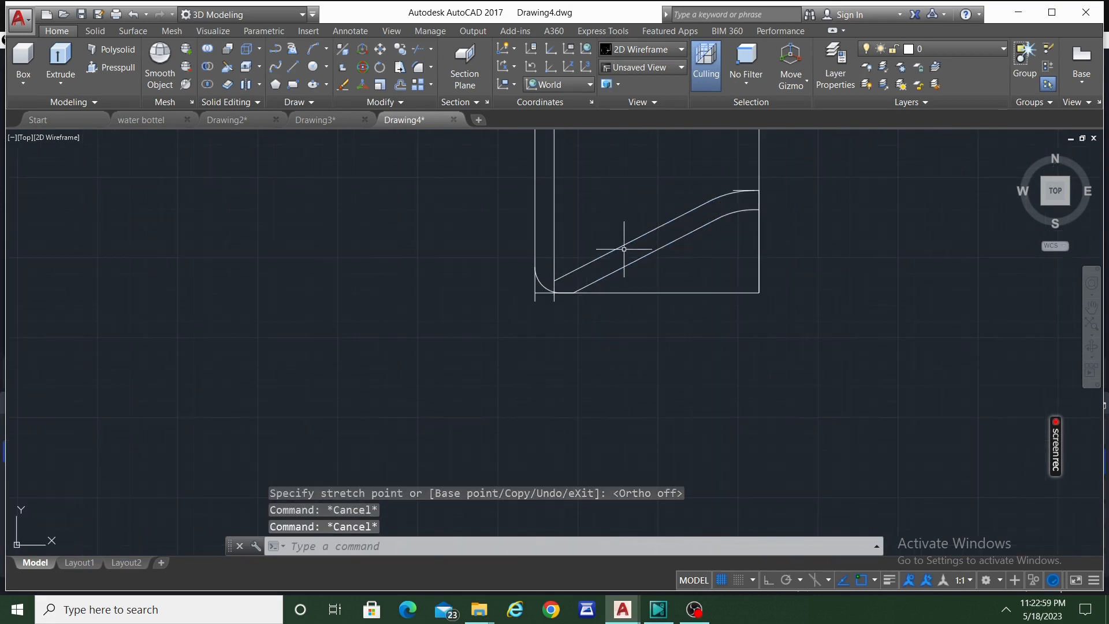
Fillet the corner between the inner vertical line and the inner diagonal line with a radius of 1
scroll(637, 241, up, 3)
scroll(637, 242, down, 3)
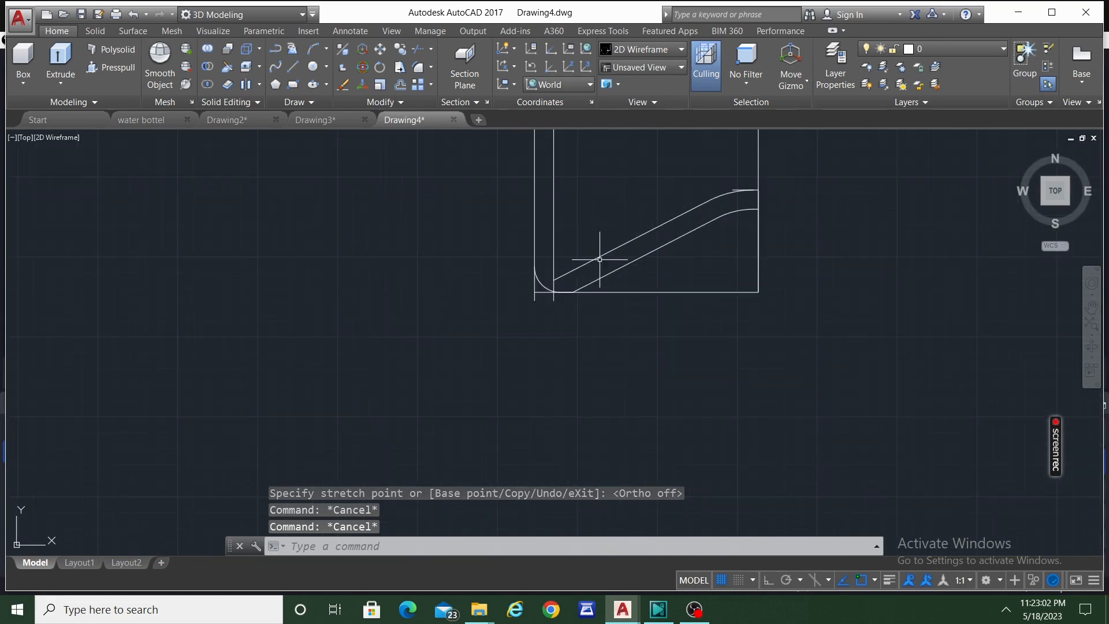
scroll(588, 257, down, 4)
scroll(445, 409, down, 4)
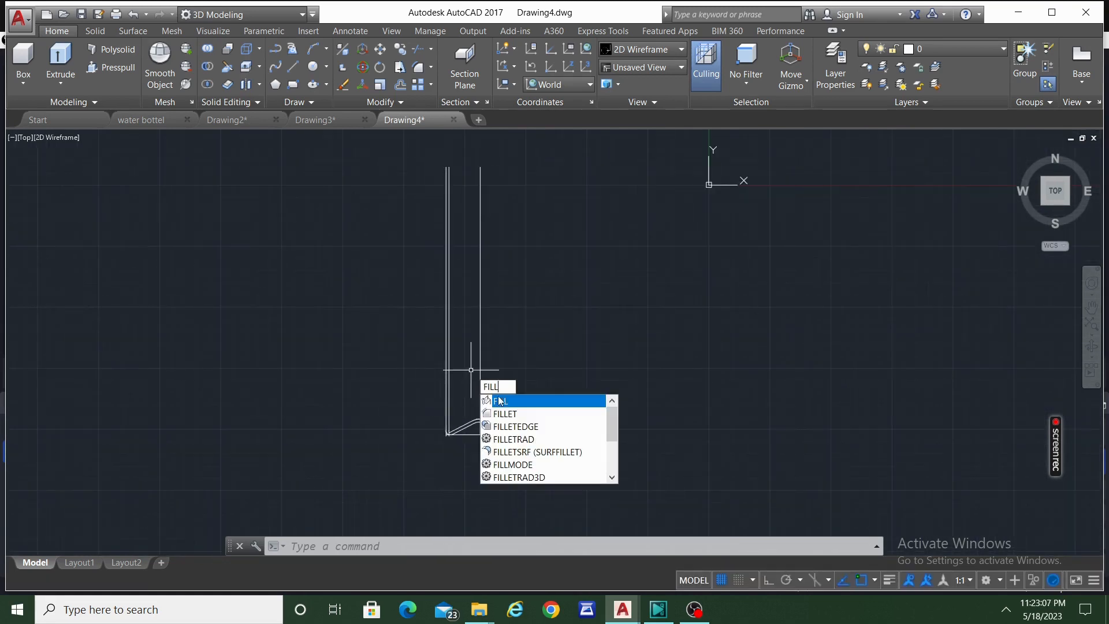
click(532, 412)
scroll(466, 444, up, 5)
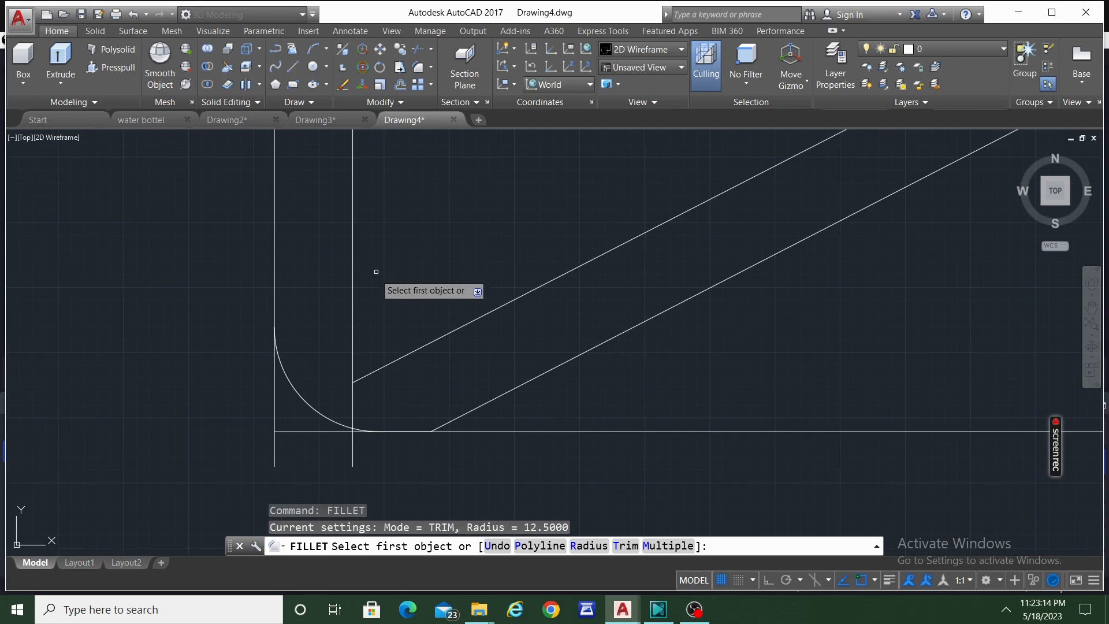
click(351, 349)
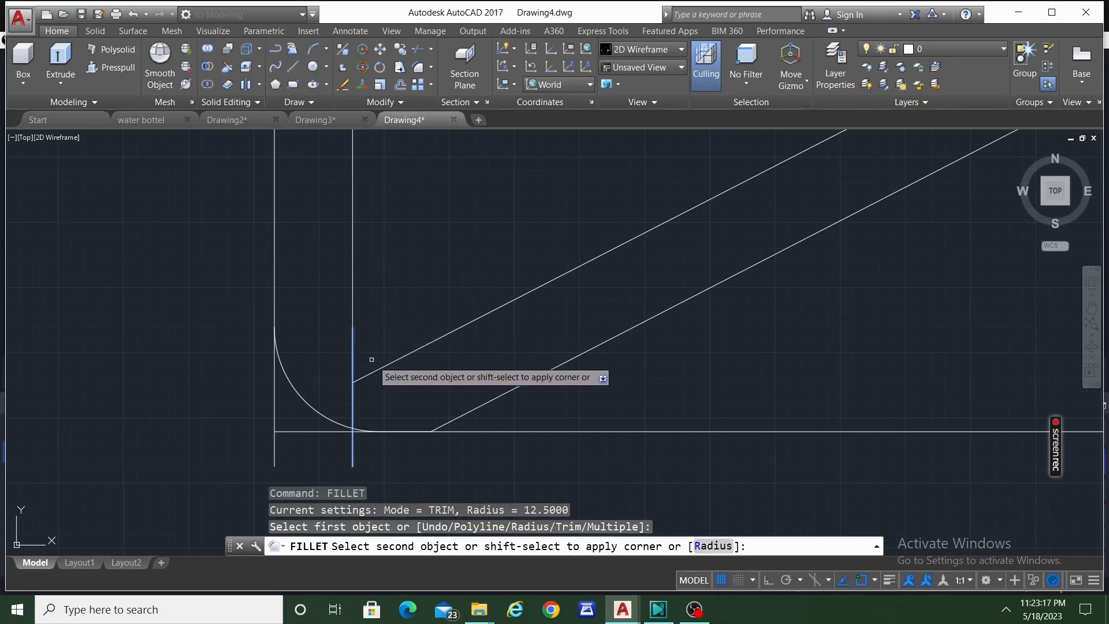
click(715, 547)
text(1)
key(Return)
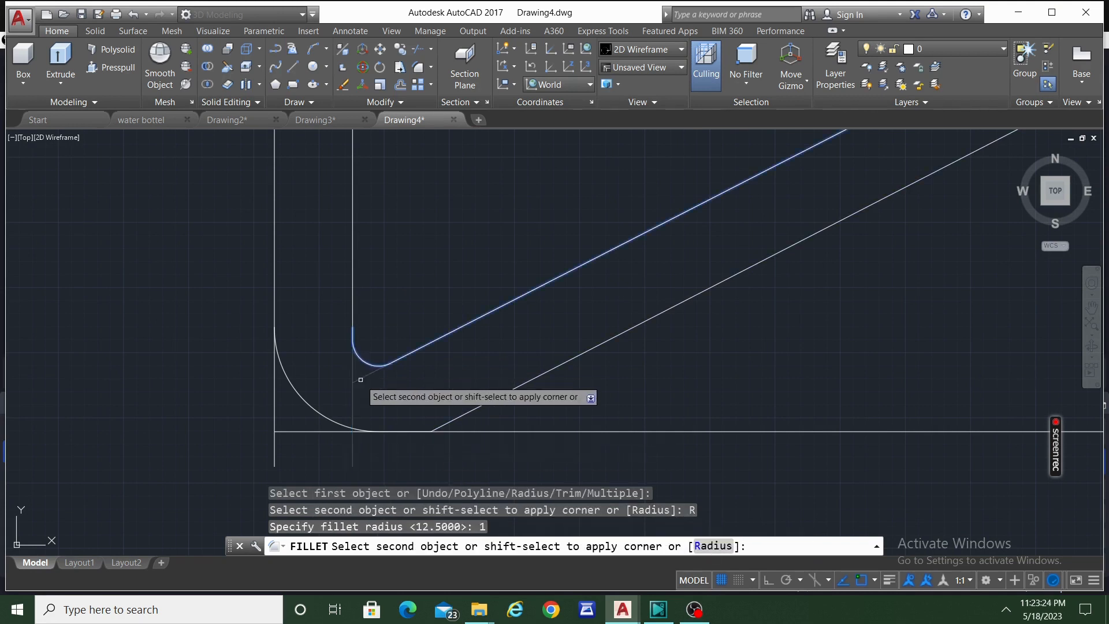
click(397, 361)
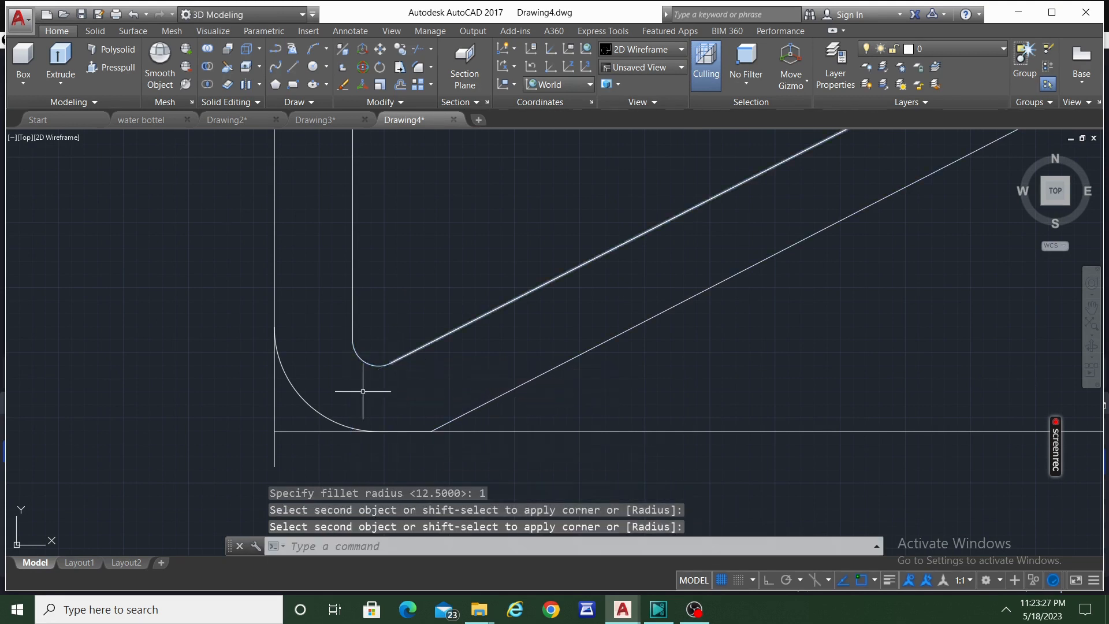
scroll(445, 364, down, 6)
scroll(459, 330, down, 4)
key(Escape)
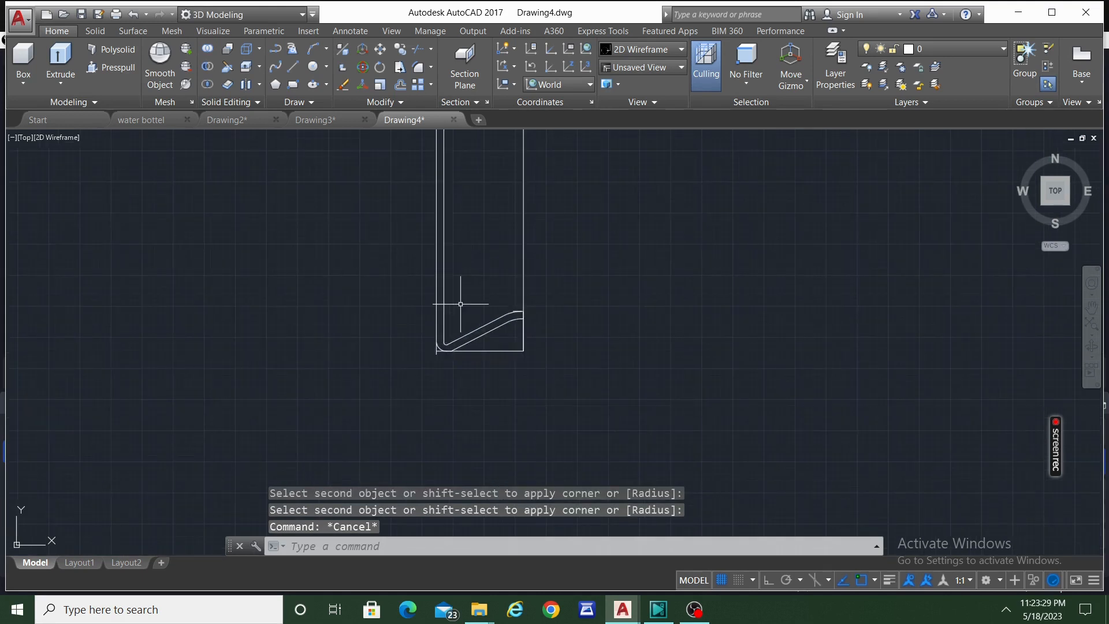
Trim the bottom line's excess outside the rounded outer corner and the horizontal stub at the inner slope's upper end
scroll(461, 304, down, 3)
text(trim)
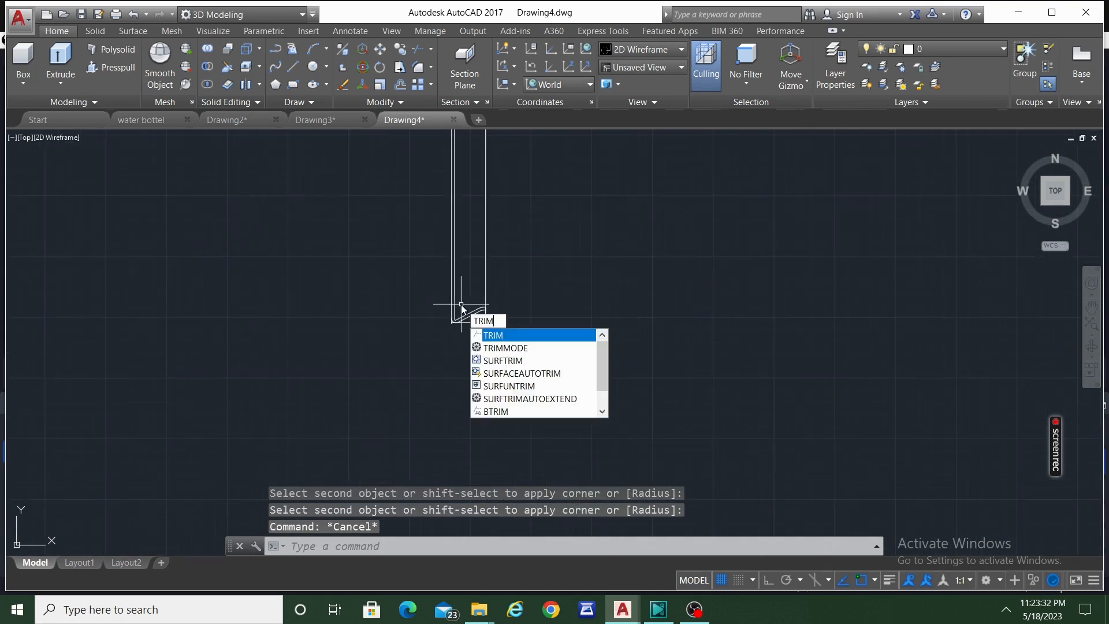
key(Return)
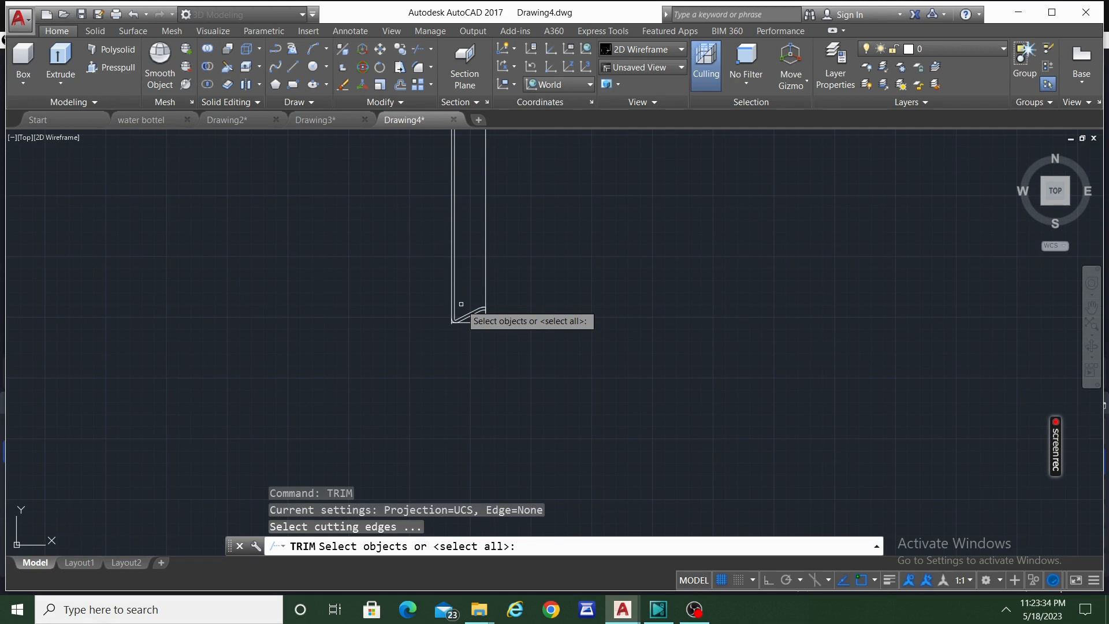
key(Return)
scroll(460, 312, up, 10)
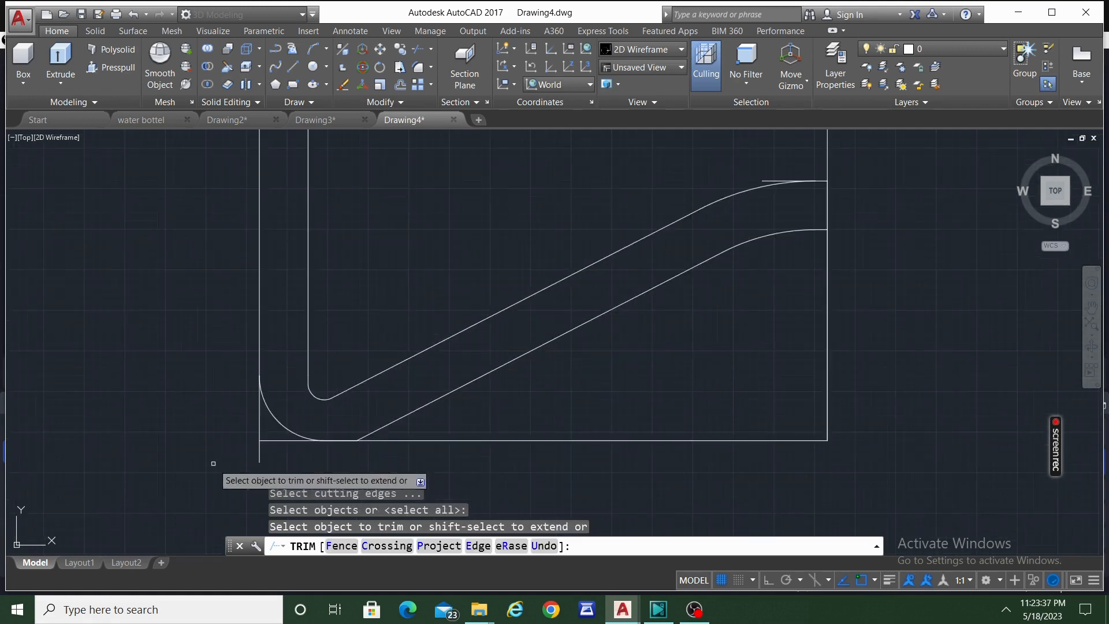
click(269, 439)
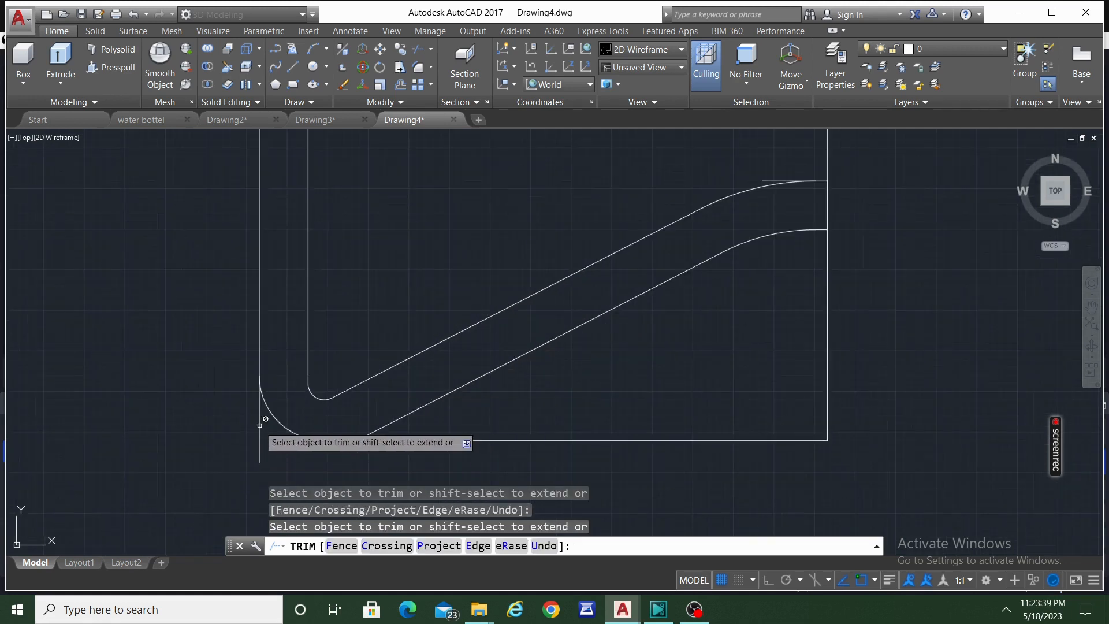
click(260, 425)
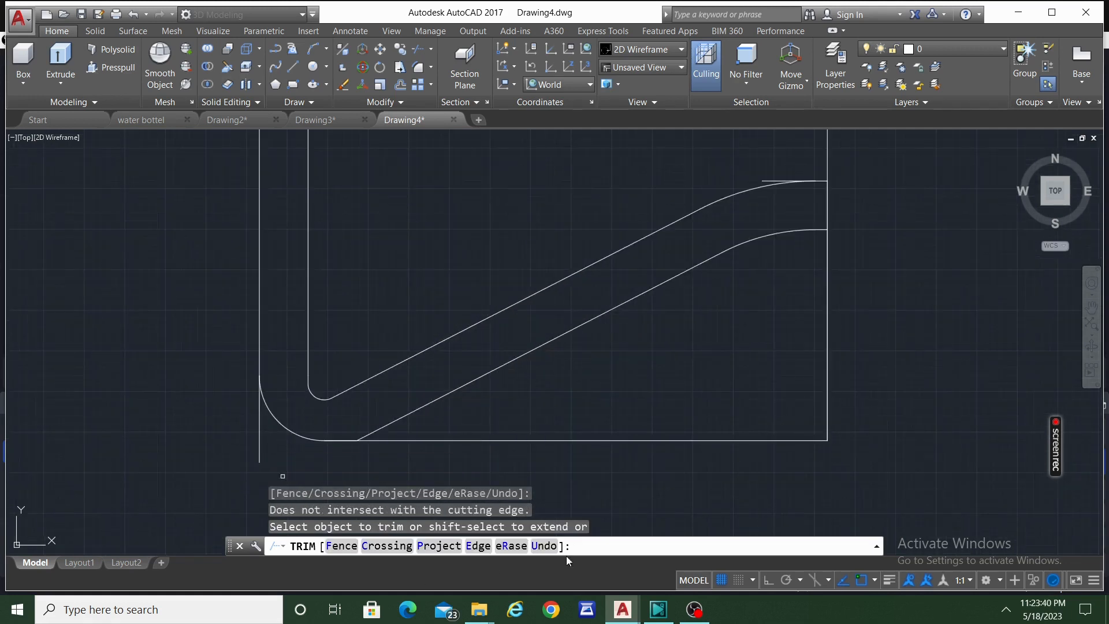
click(763, 181)
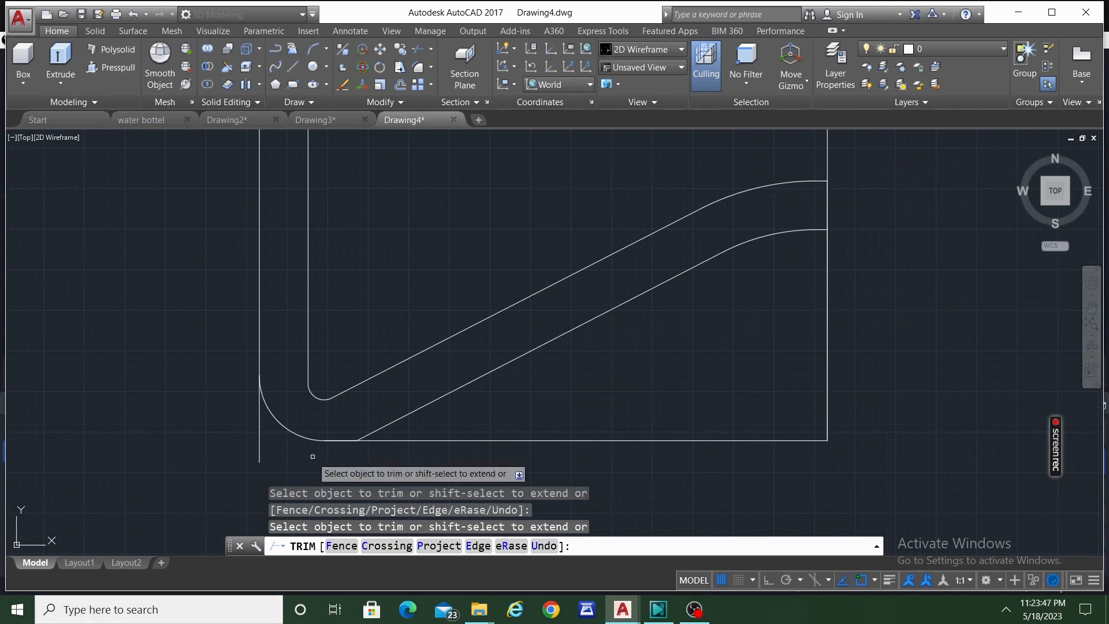
key(Escape)
Delete the leftover short vertical line beside the rounded outer corner
click(281, 439)
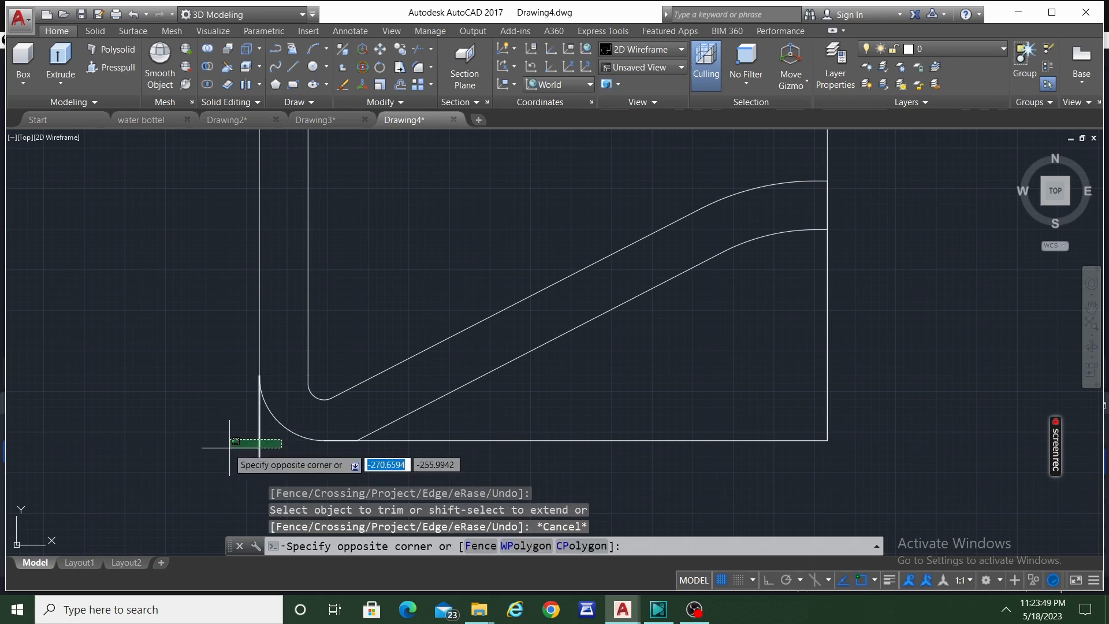
click(223, 445)
key(Delete)
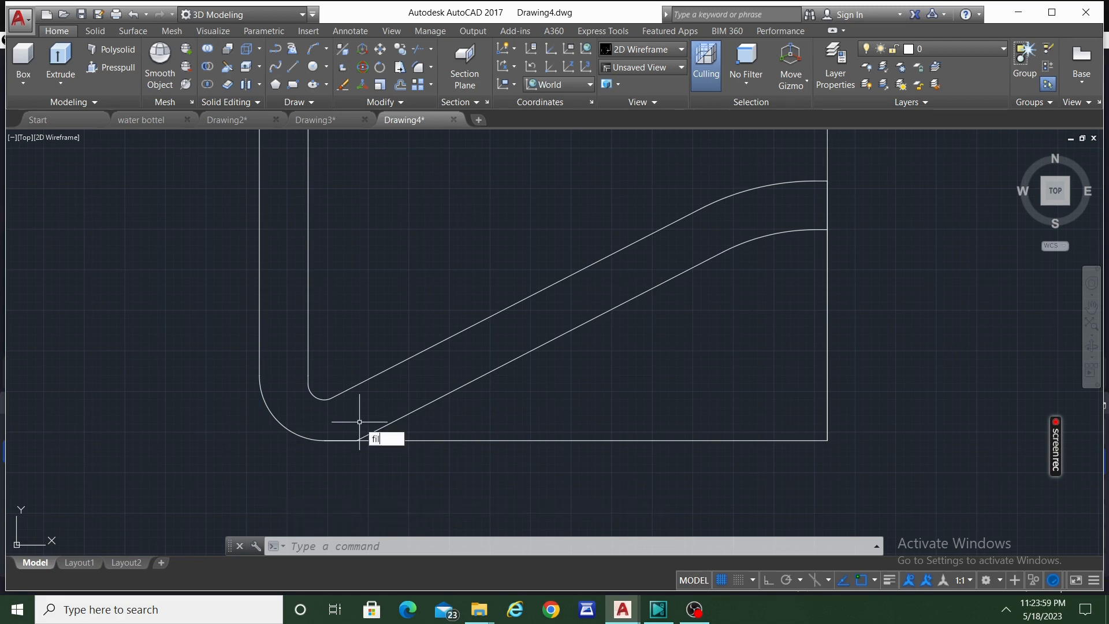
Try to fillet the corner between the outer diagonal line and the bottom line with a radius of 13
text(l)
key(Down)
key(Return)
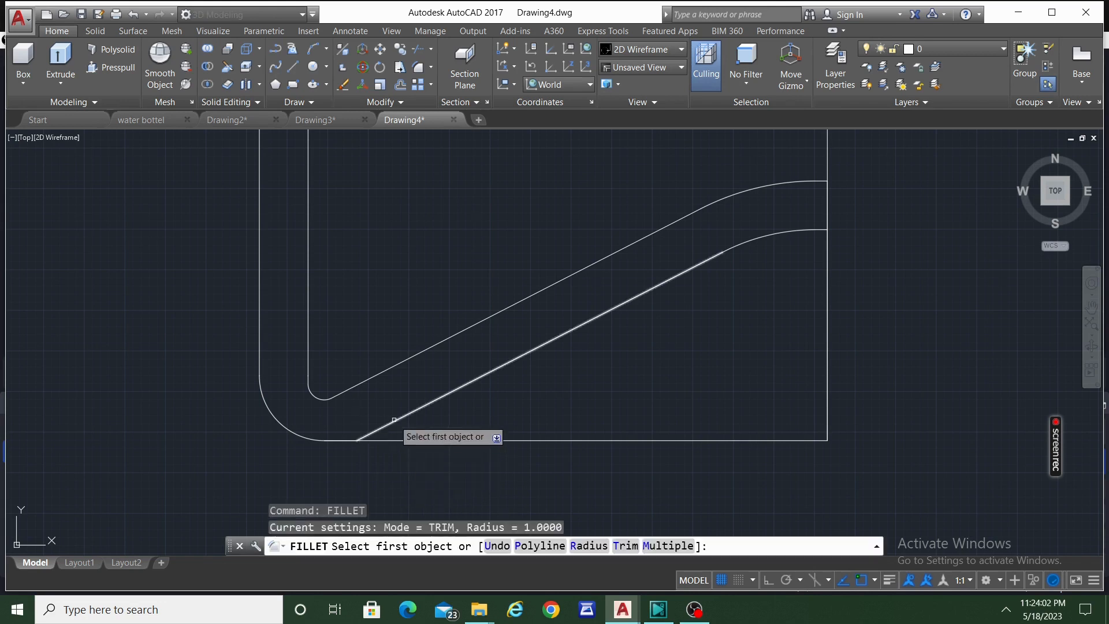
click(359, 437)
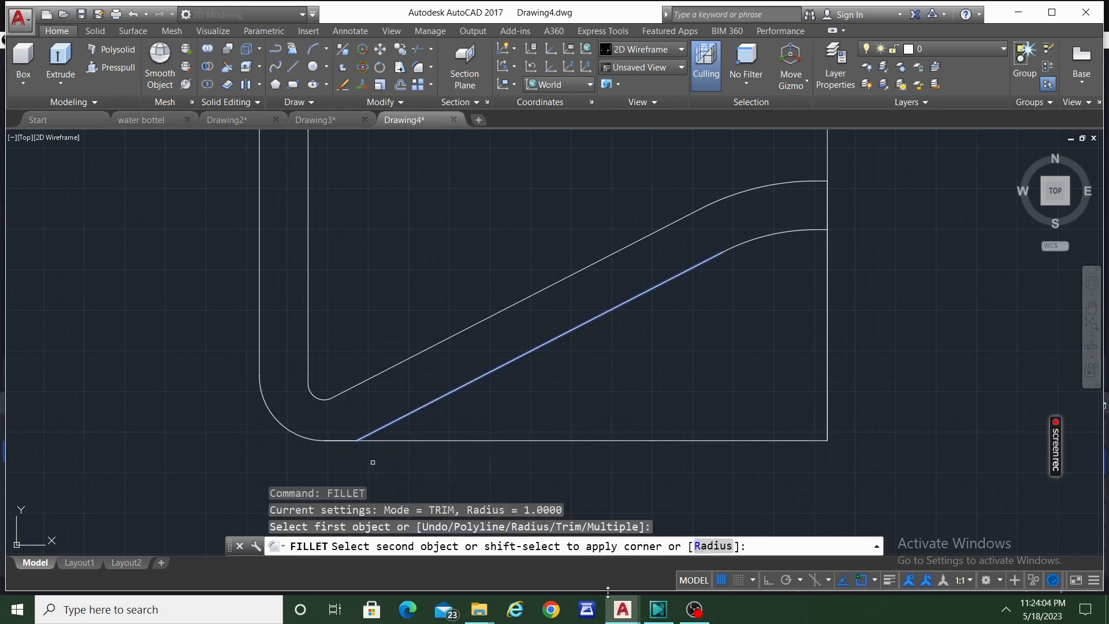
click(712, 546)
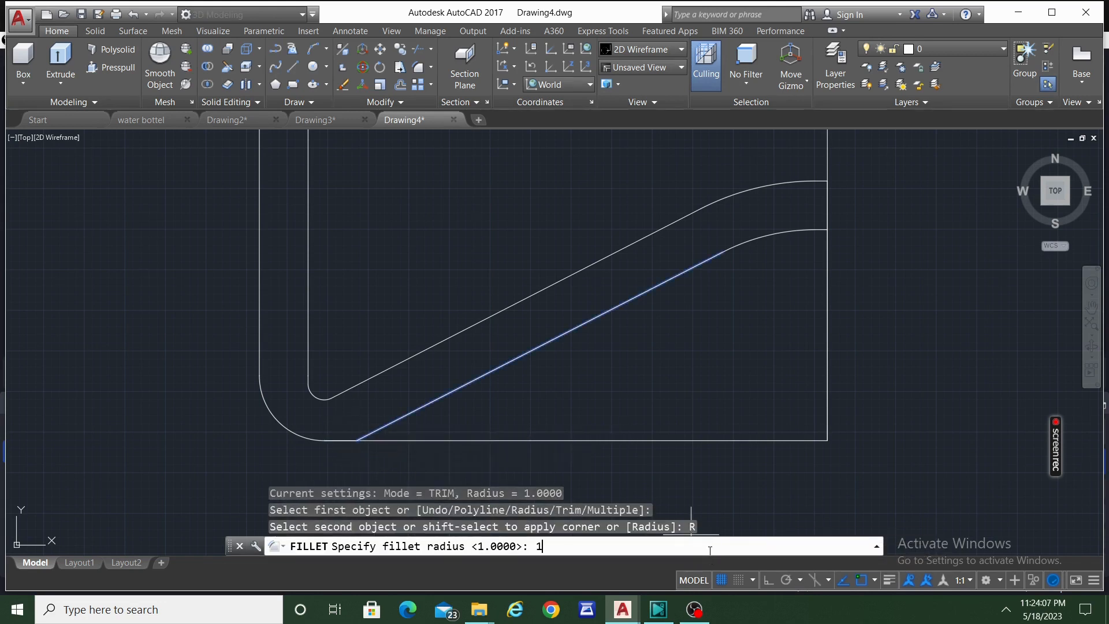
text(13)
key(Return)
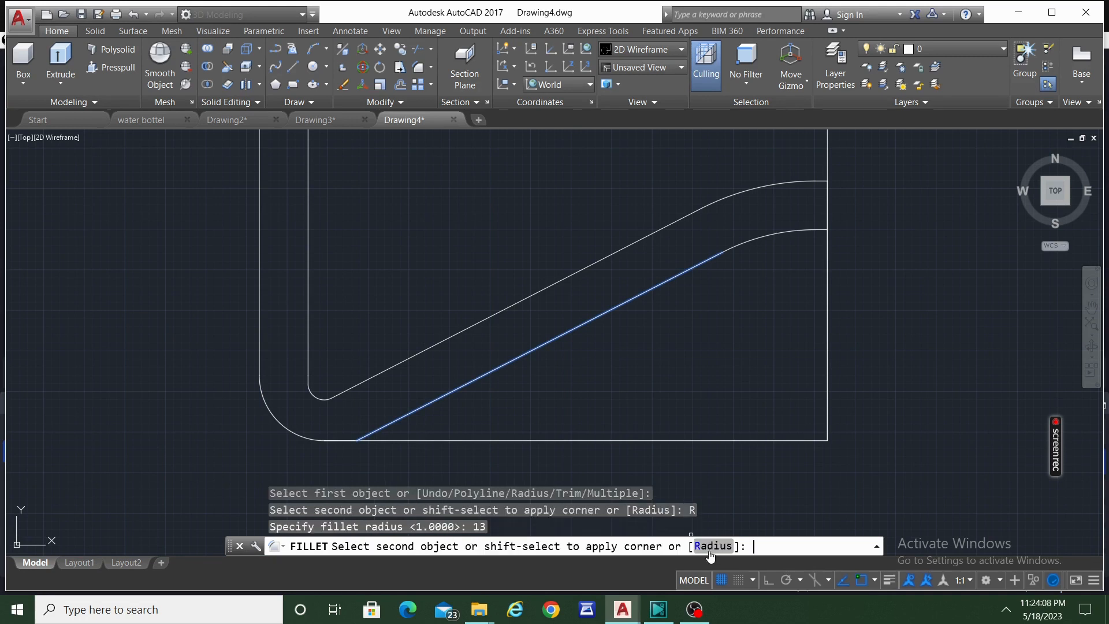
click(339, 439)
key(Escape)
key(Escape)
key(Escape)
scroll(431, 382, down, 10)
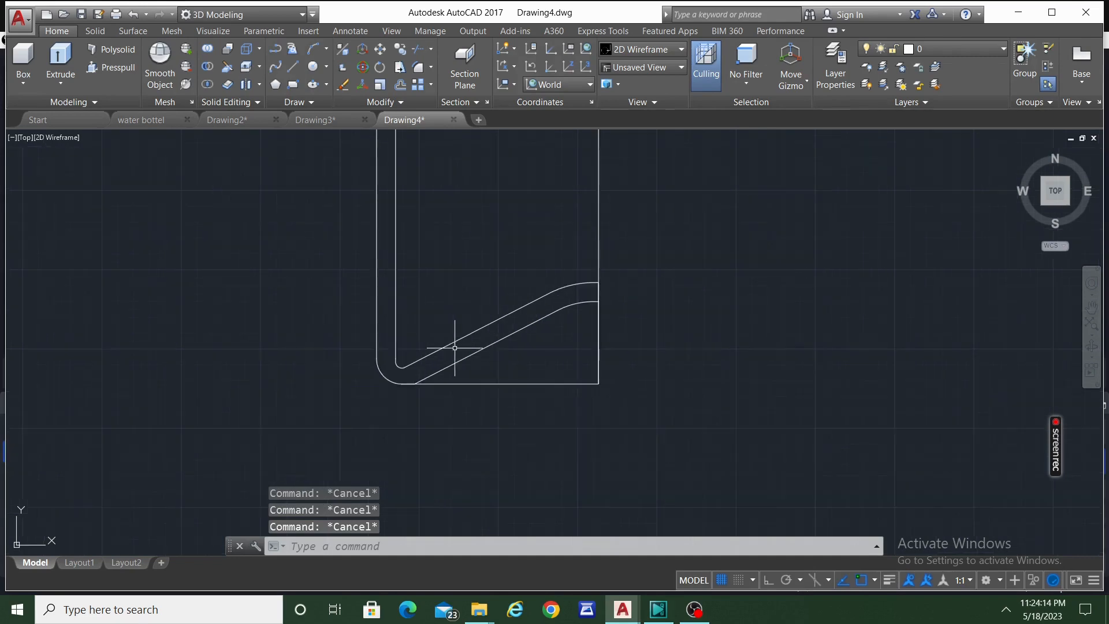
middle_drag(513, 201, 525, 310)
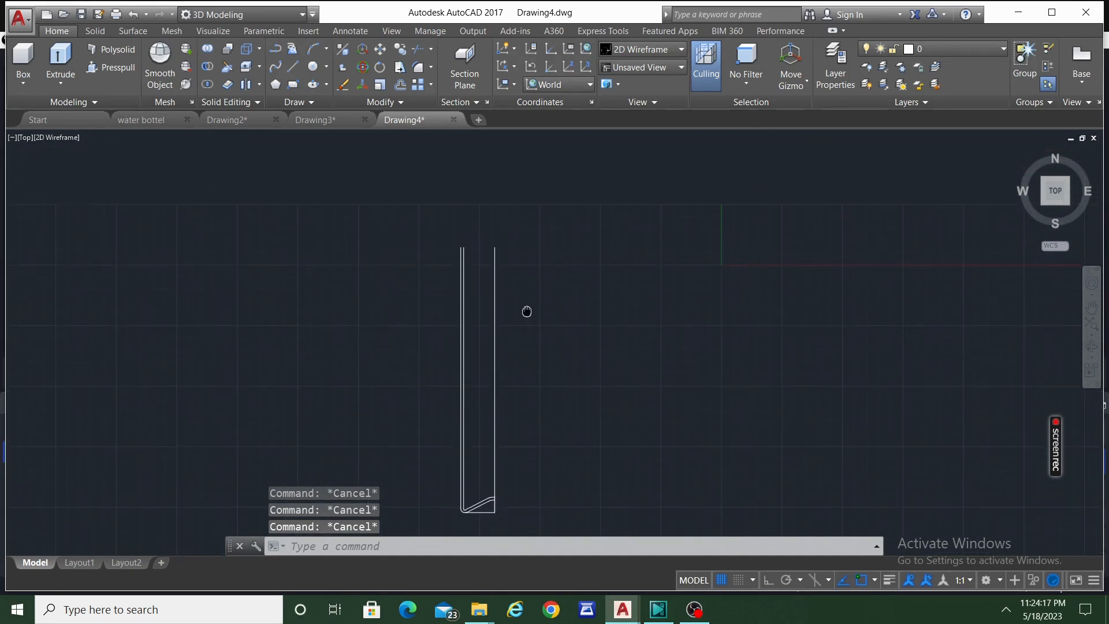
scroll(521, 267, up, 5)
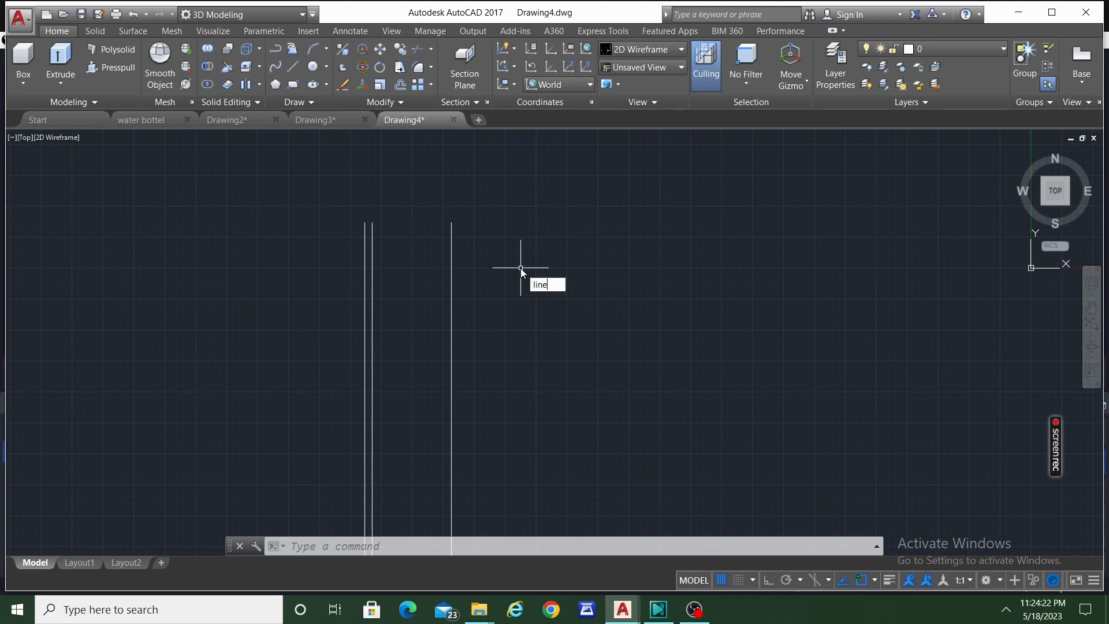
key(Return)
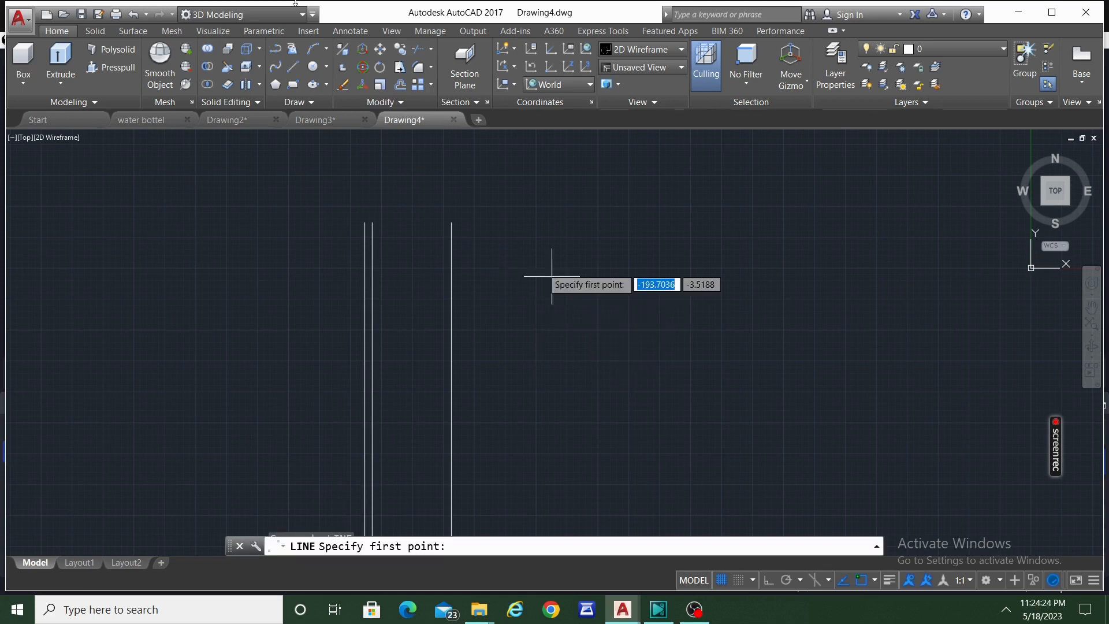
click(441, 226)
key(Escape)
With Ortho on, draw an 8-unit line from the centre line's upper end toward the wall, continuing 22 units straight down
right_click(476, 192)
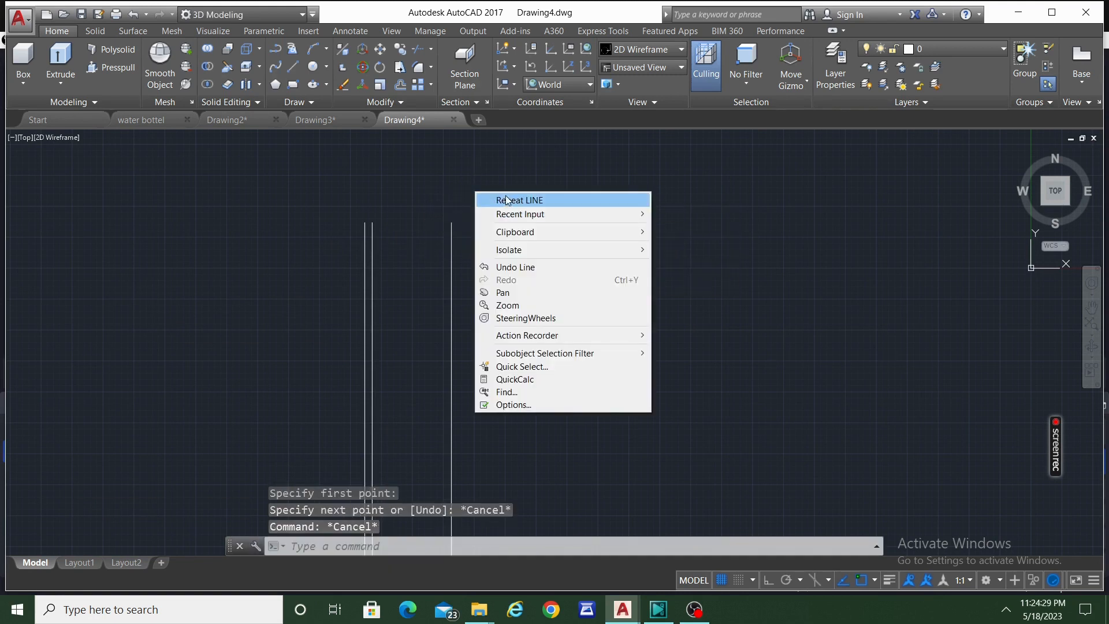
click(506, 200)
click(451, 223)
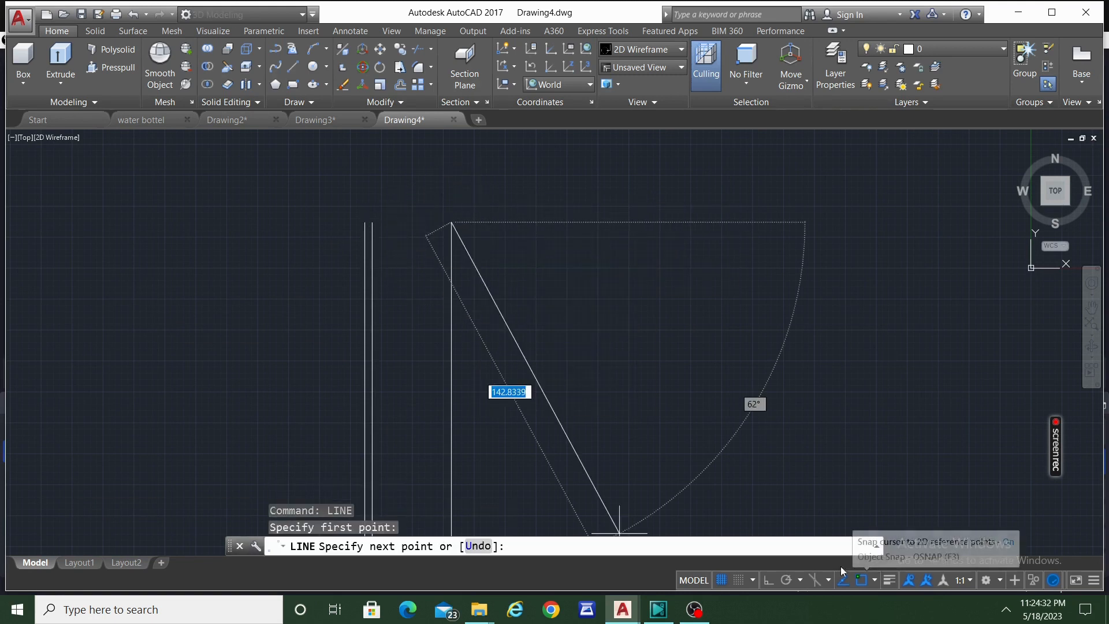
click(768, 580)
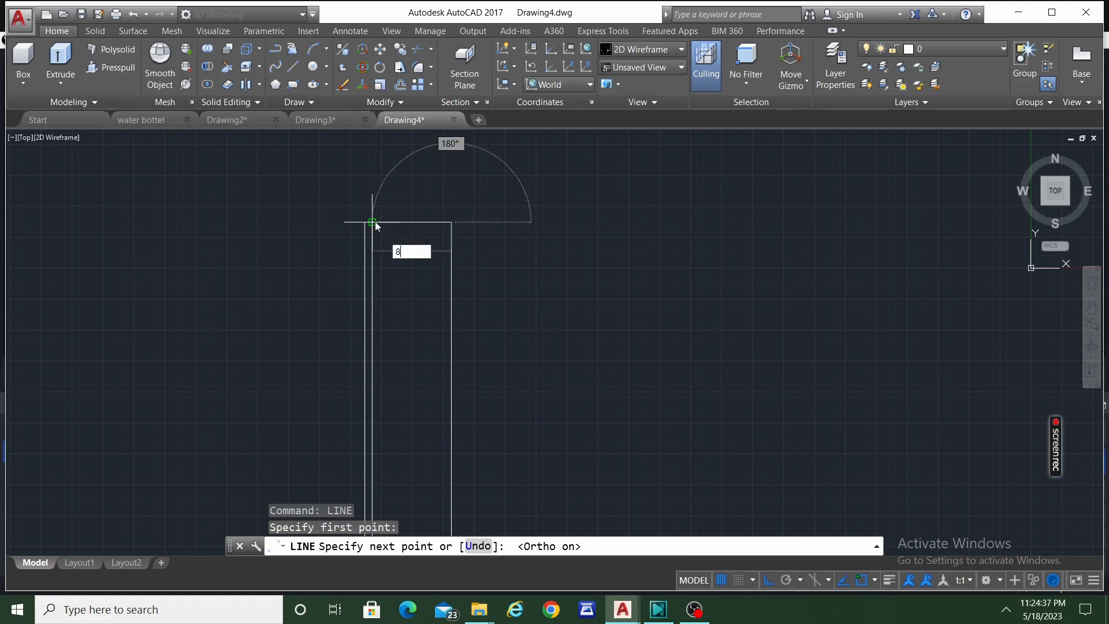
text(8)
key(Return)
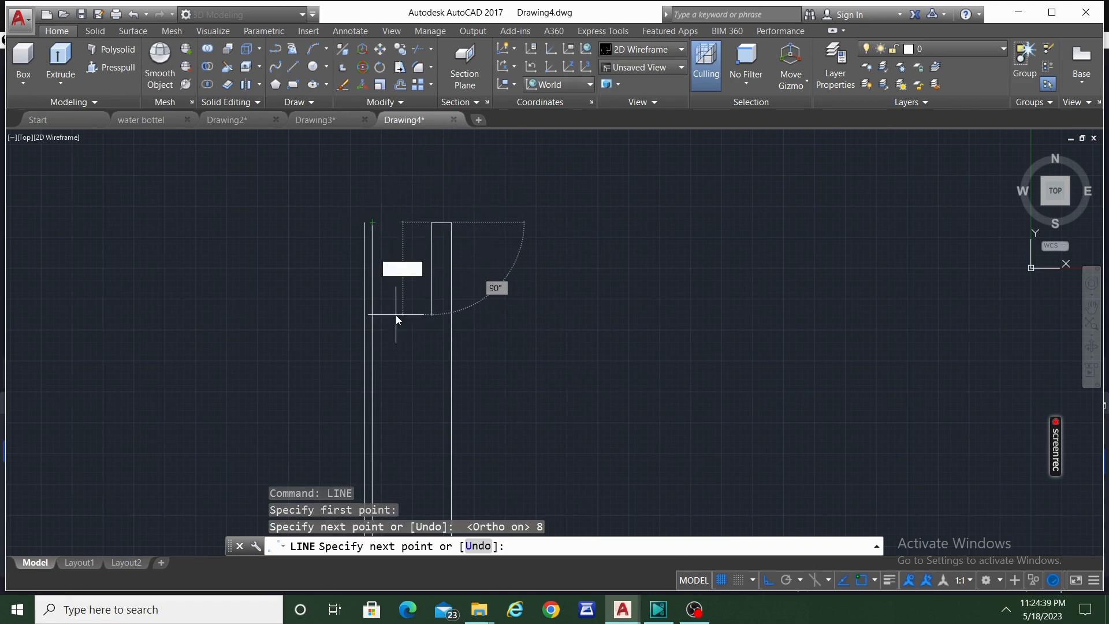
text(22)
key(Return)
key(Escape)
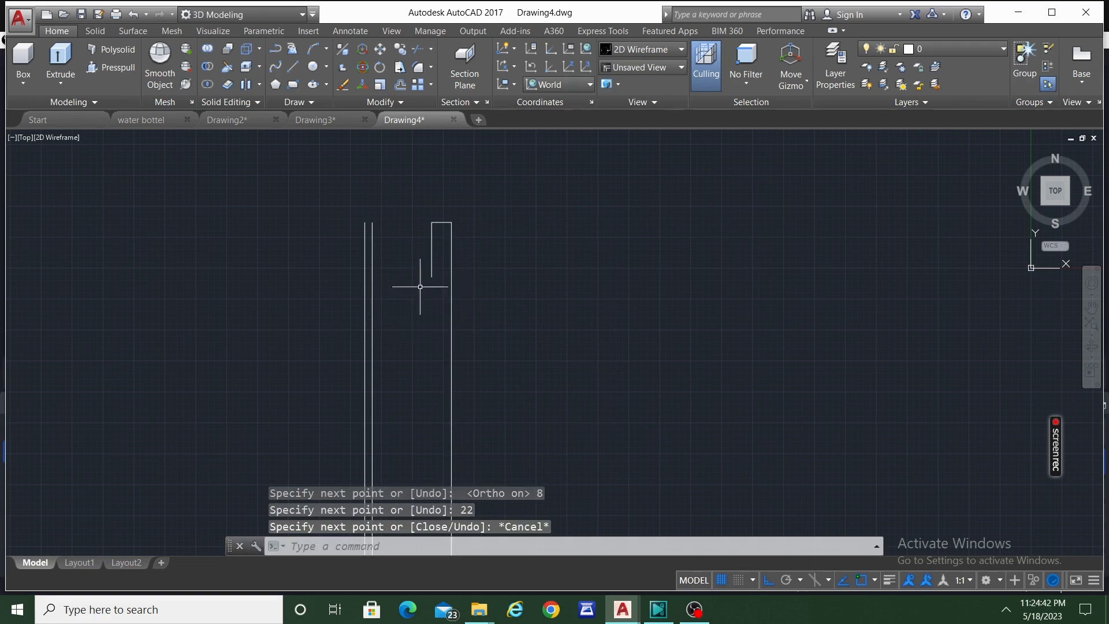
Draw a sloped shoulder line from the lower end of the 22-unit neck line to the inner vertical line, dropping about 67 units
middle_drag(392, 314, 378, 237)
right_click(514, 216)
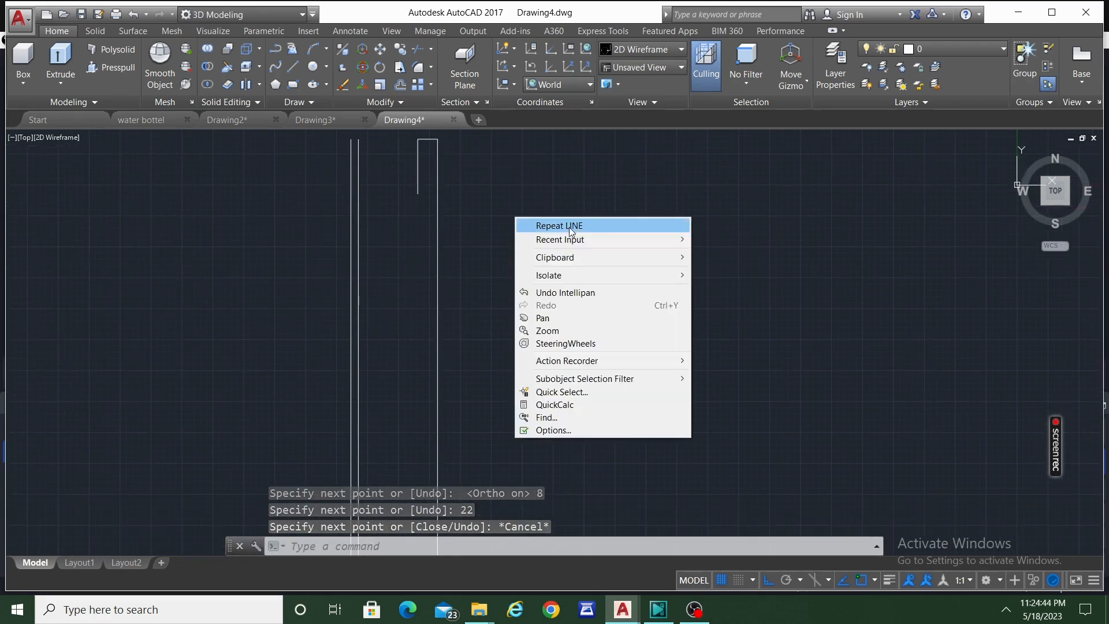
click(569, 226)
click(417, 193)
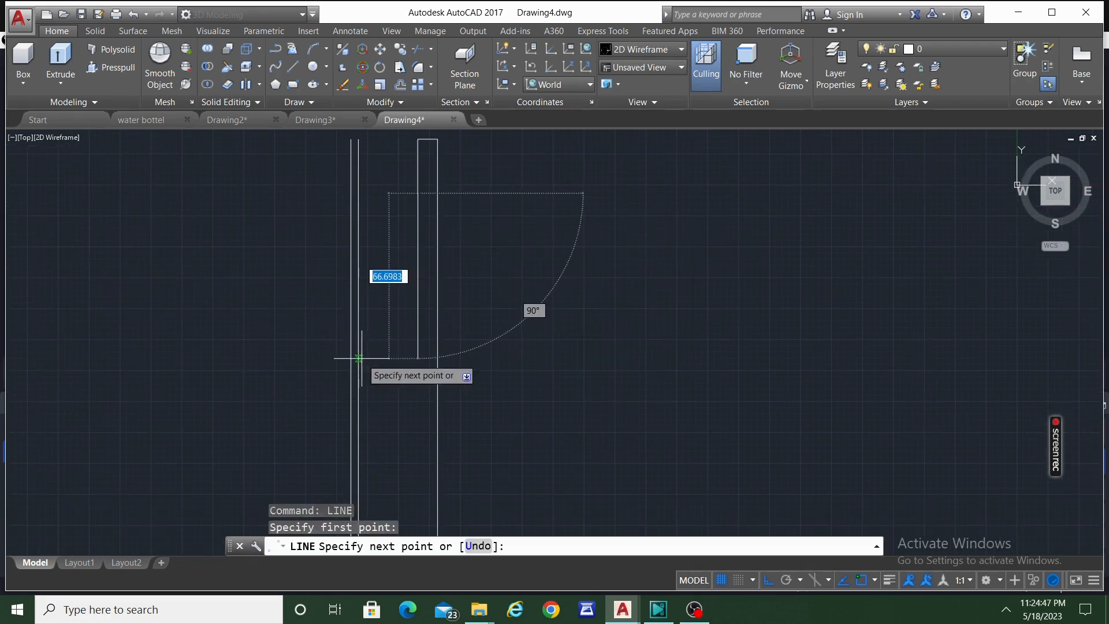
click(358, 359)
key(Escape)
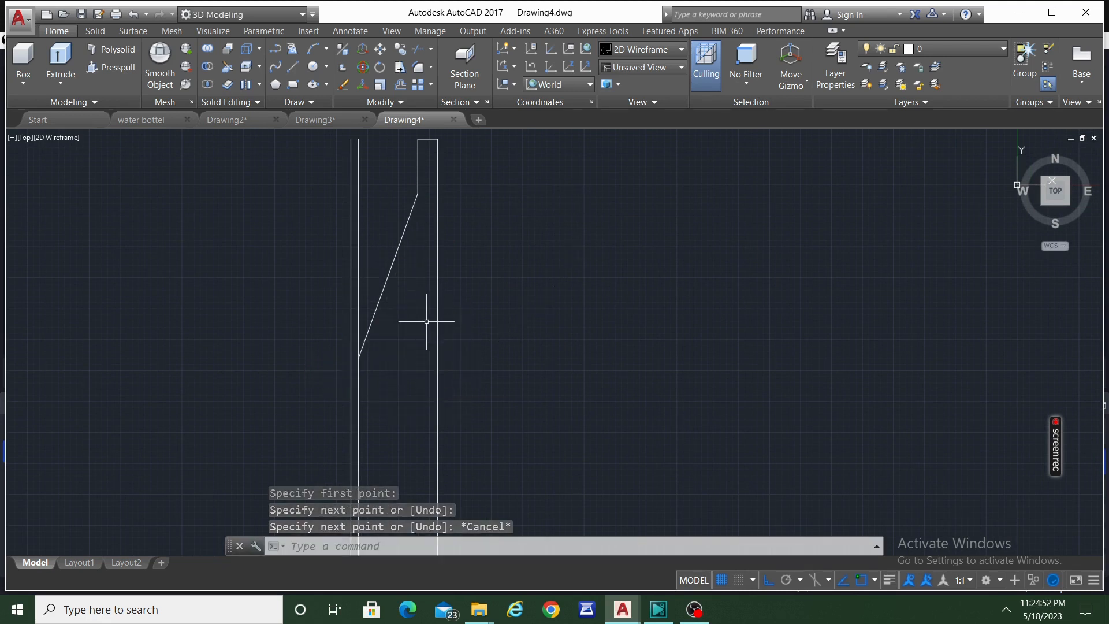
Fillet the corner between the inner vertical line and the sloped shoulder line with a radius of 57
text(fill)
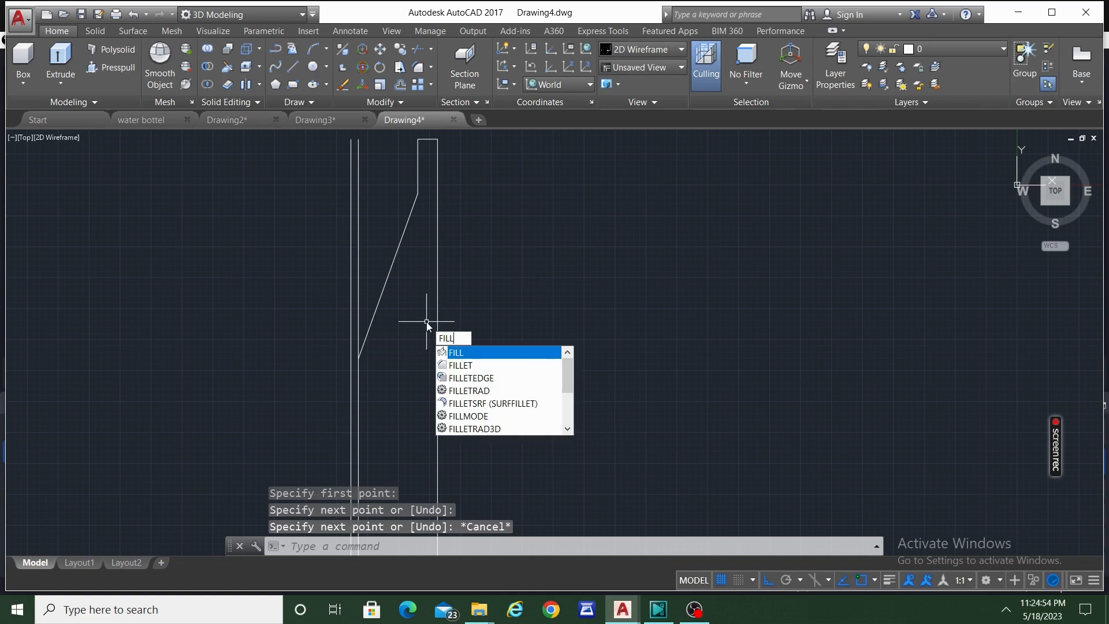
click(504, 365)
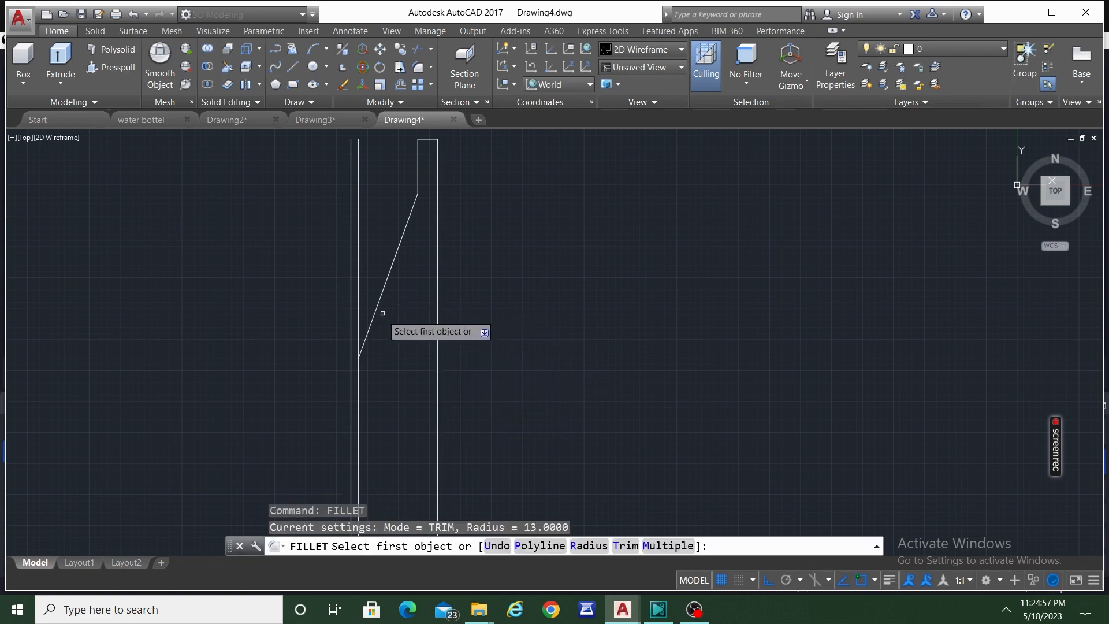
click(358, 375)
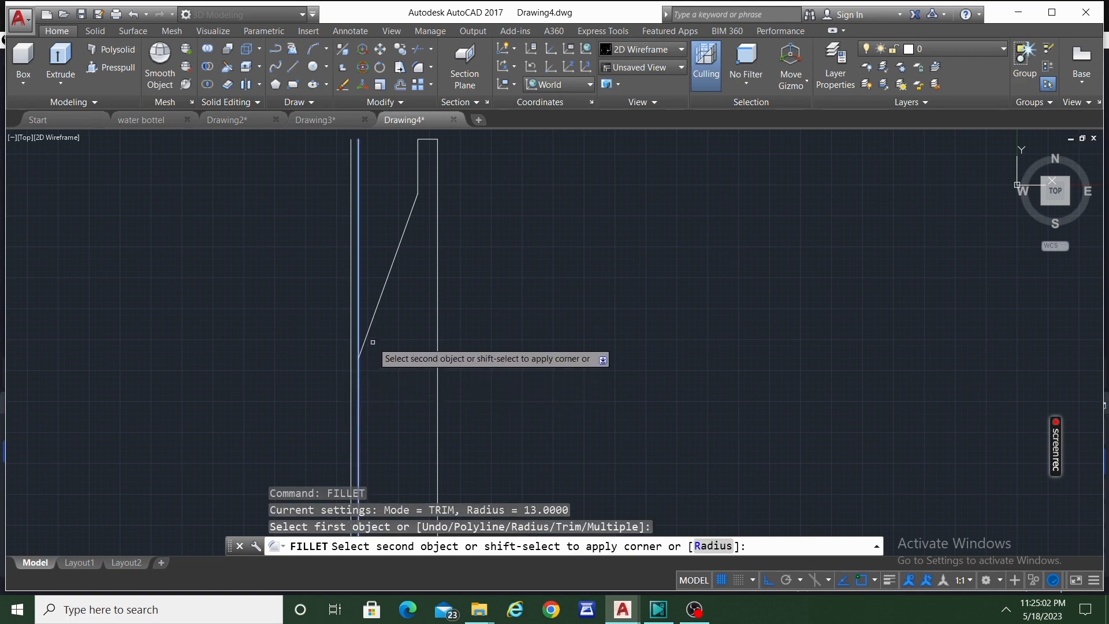
click(708, 546)
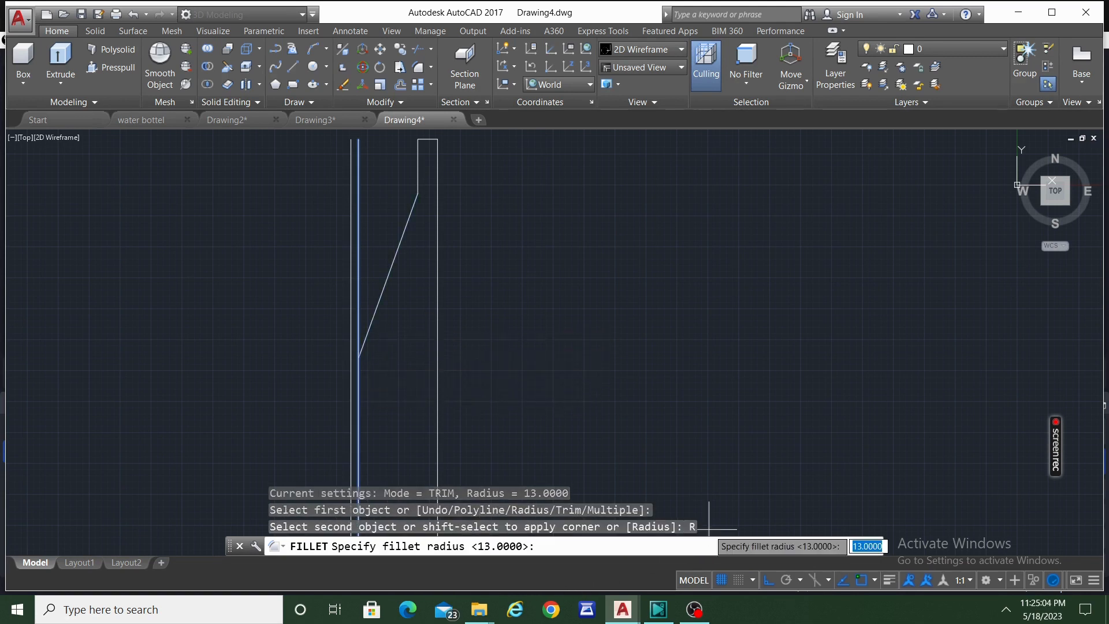
text(57)
key(Return)
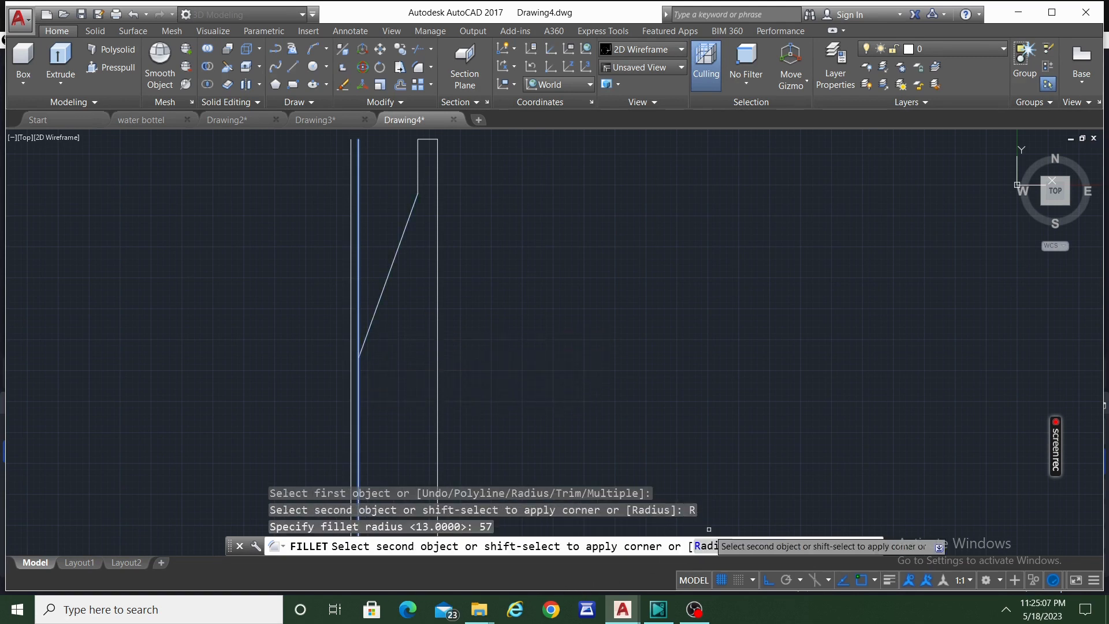
click(702, 547)
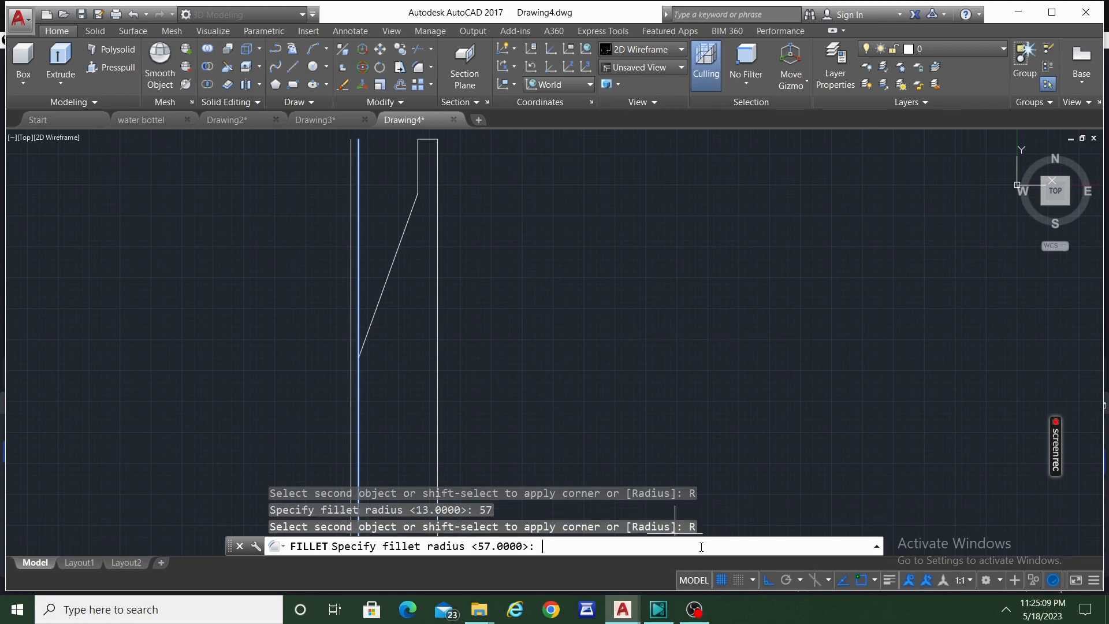
key(Return)
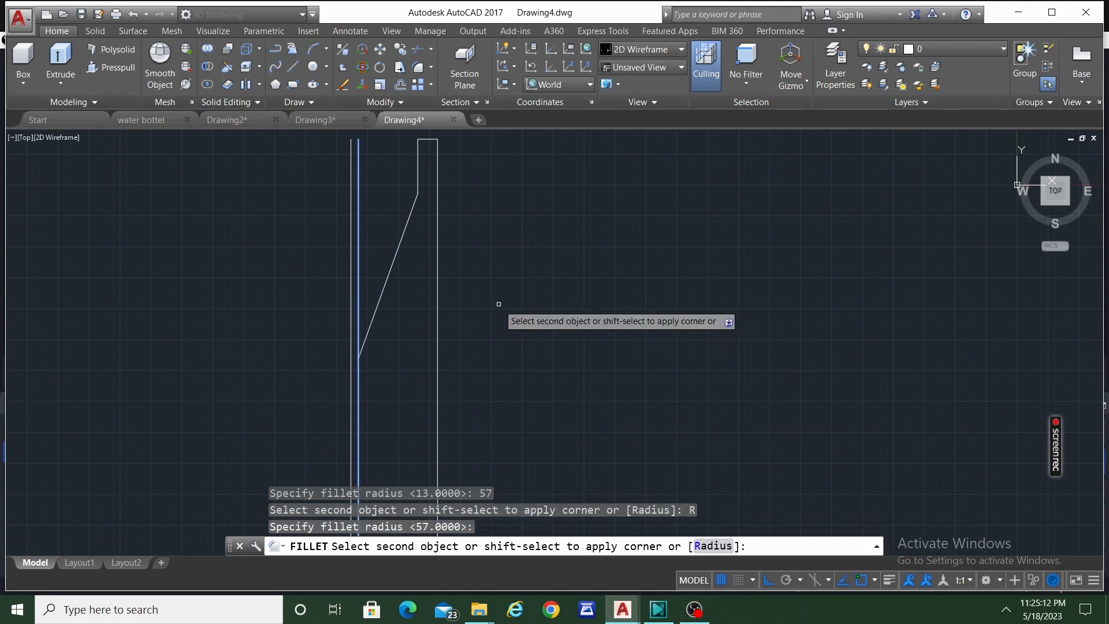
click(384, 276)
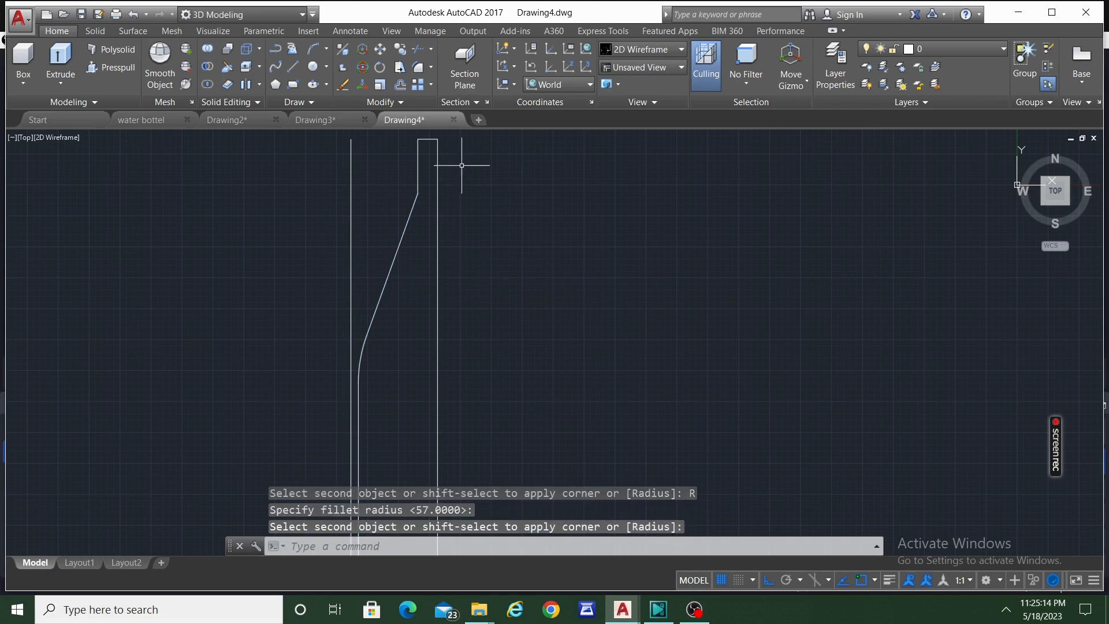
Fillet the corner between the sloped shoulder line and the short vertical neck line with the same radius of 57
text(fil)
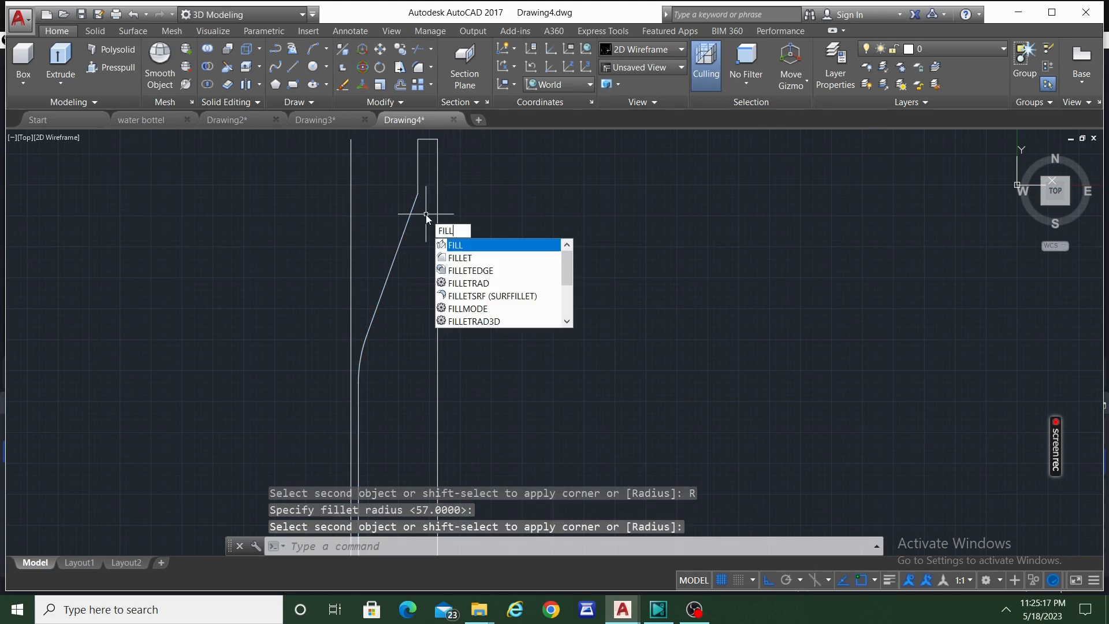
click(508, 256)
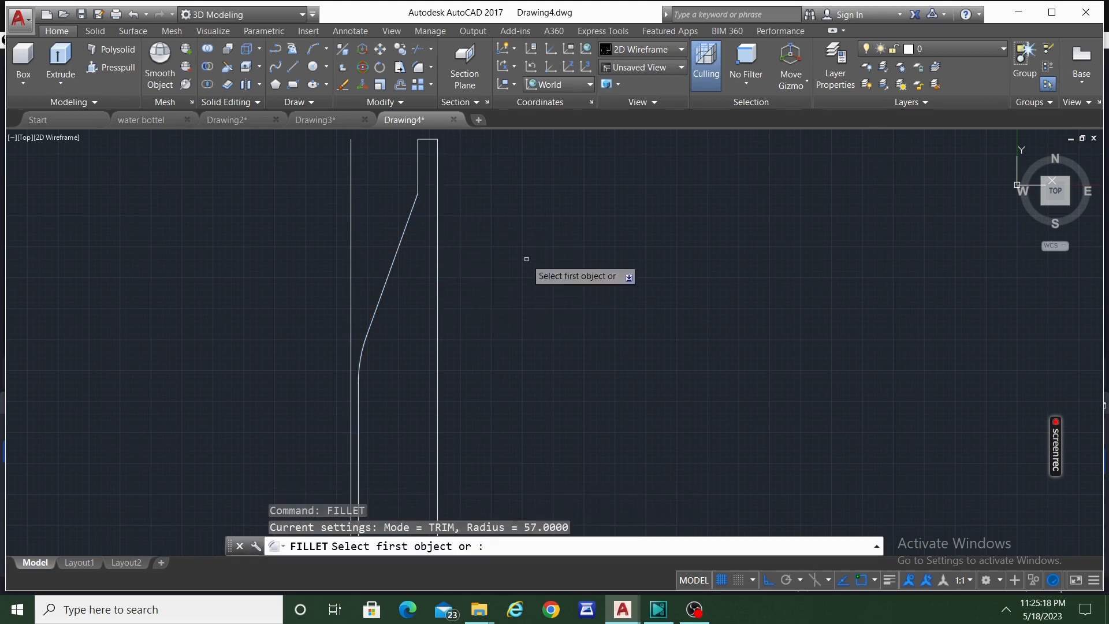
click(416, 201)
click(421, 163)
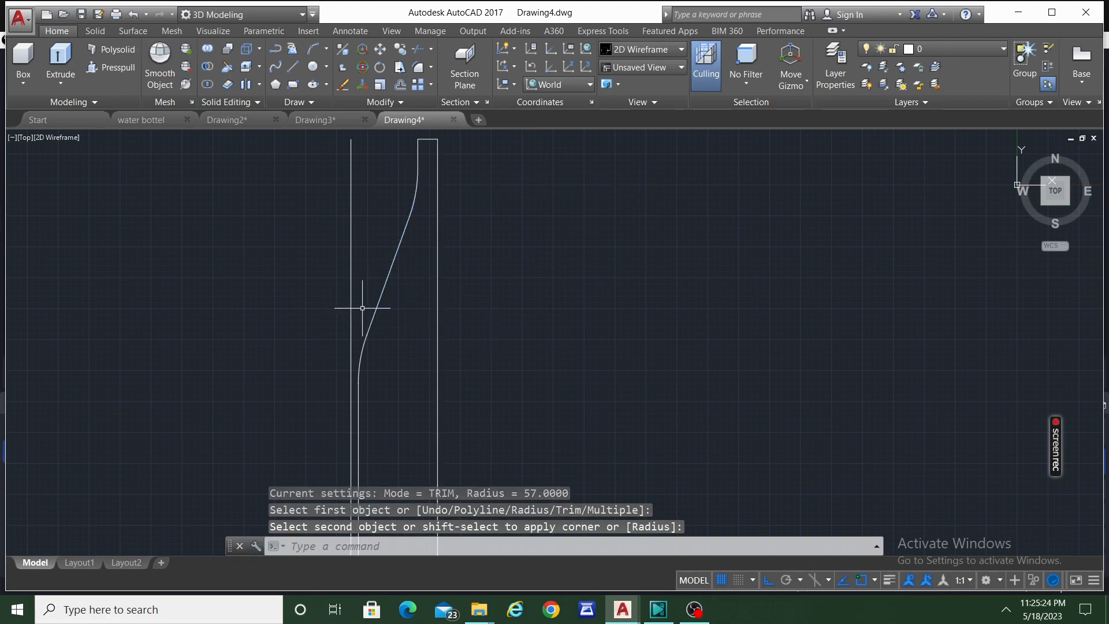
key(Escape)
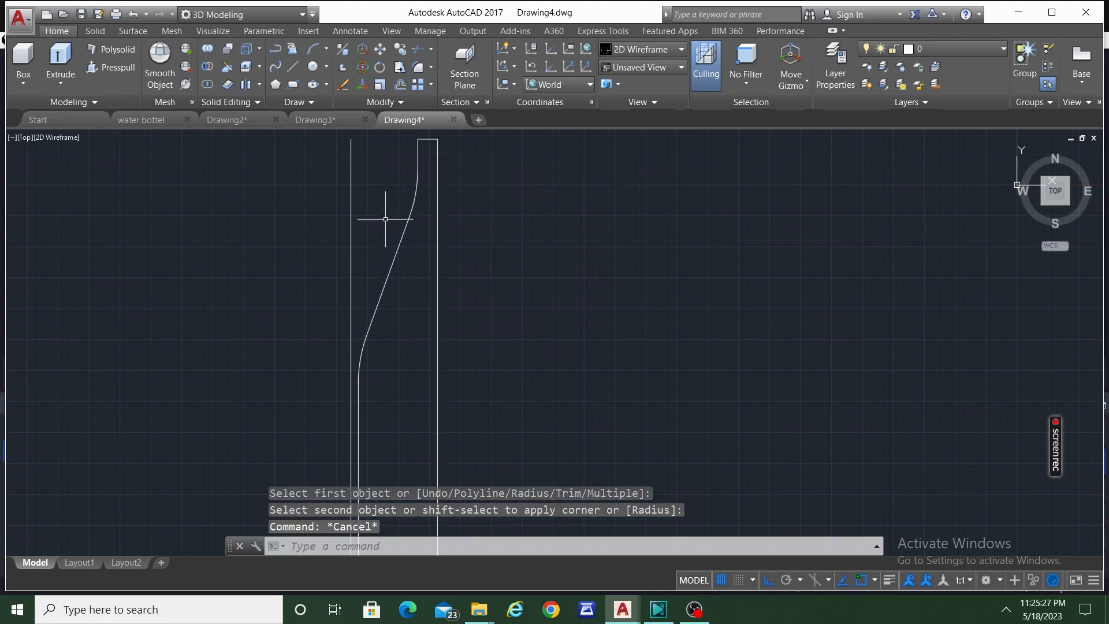
scroll(410, 265, down, 1)
text(off)
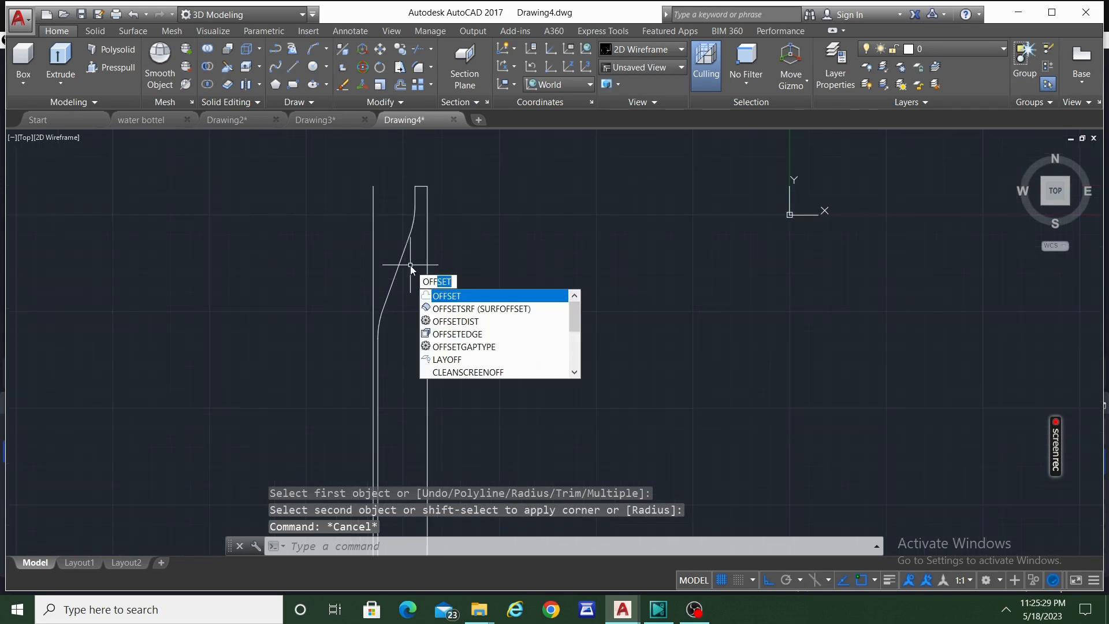
click(461, 301)
click(415, 203)
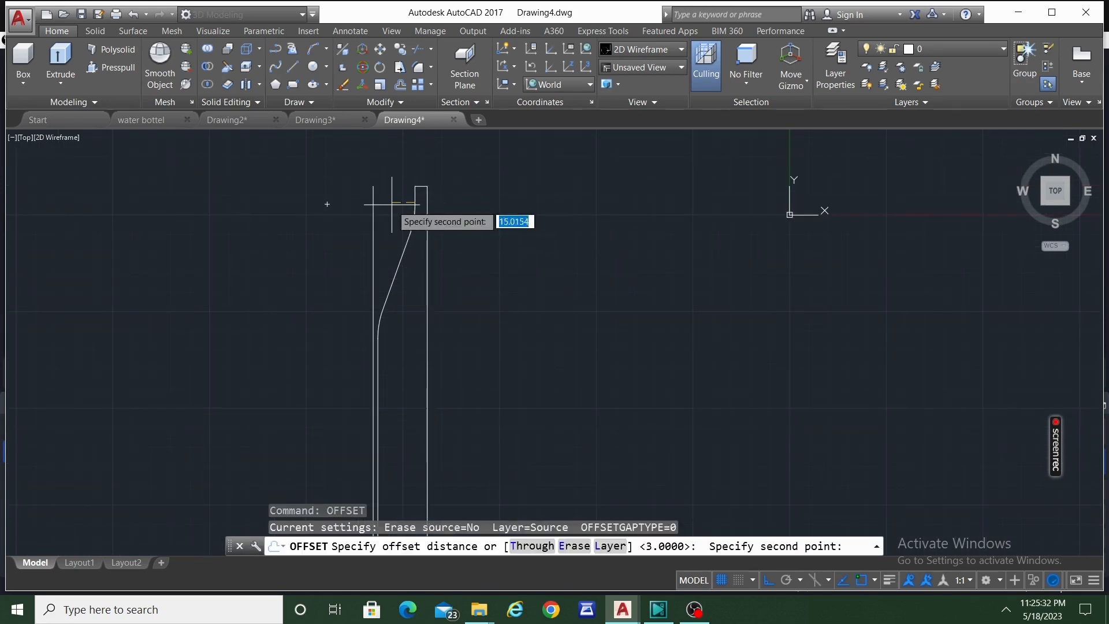
text(3)
key(Return)
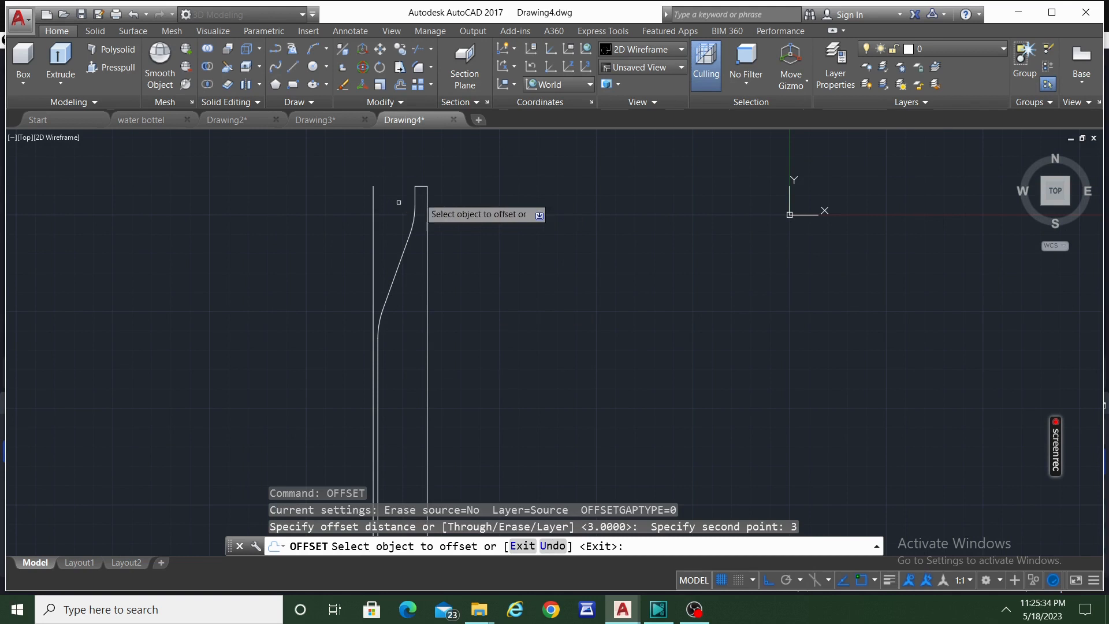
key(Escape)
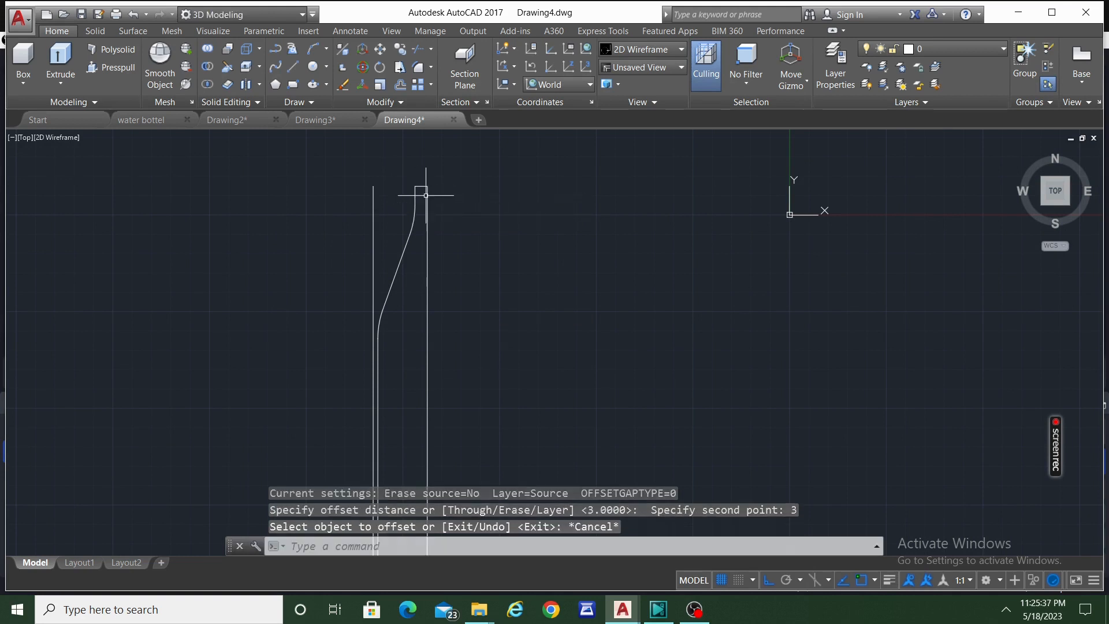
key(Escape)
key(Escape)
Draw an 11-unit horizontal line from the centre line's upper end across the neck toward the outer wall
text(lin)
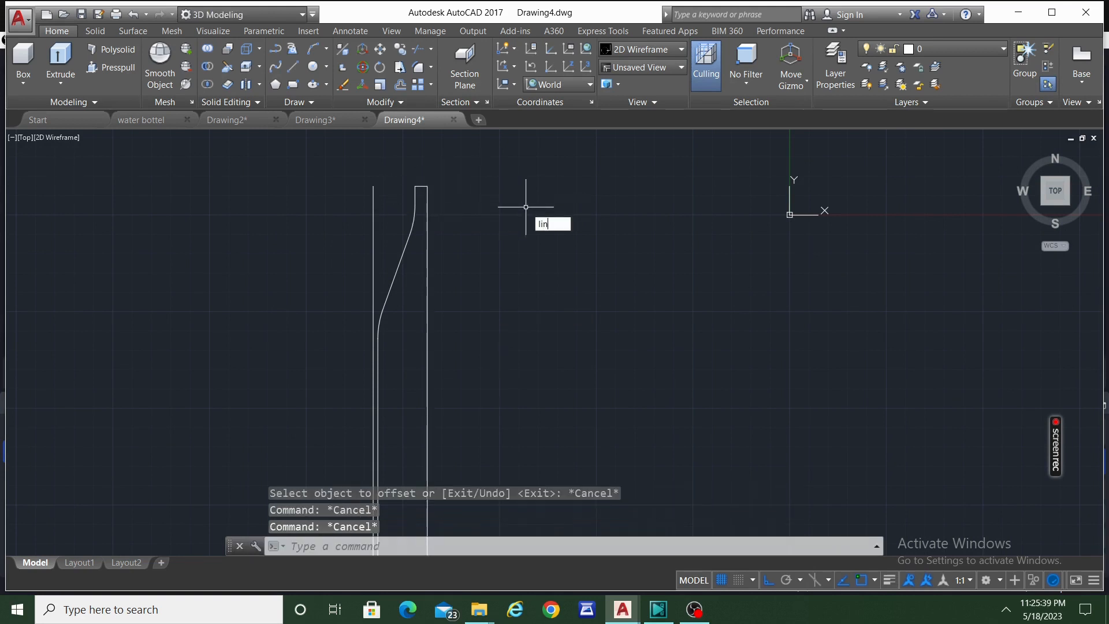
text(e)
key(Return)
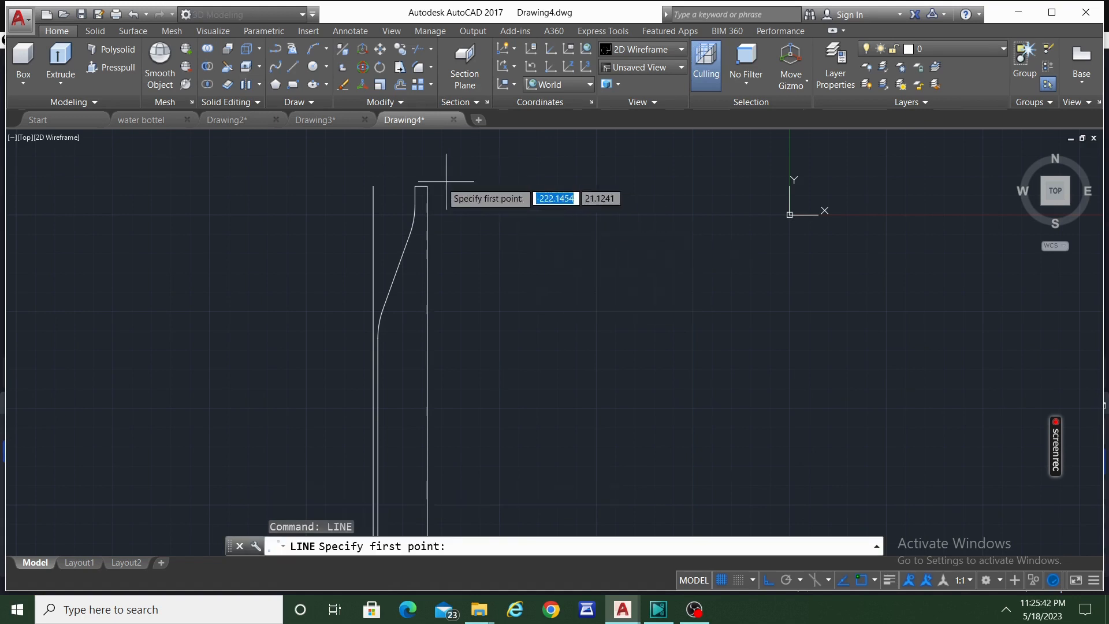
click(428, 186)
text(11)
key(Return)
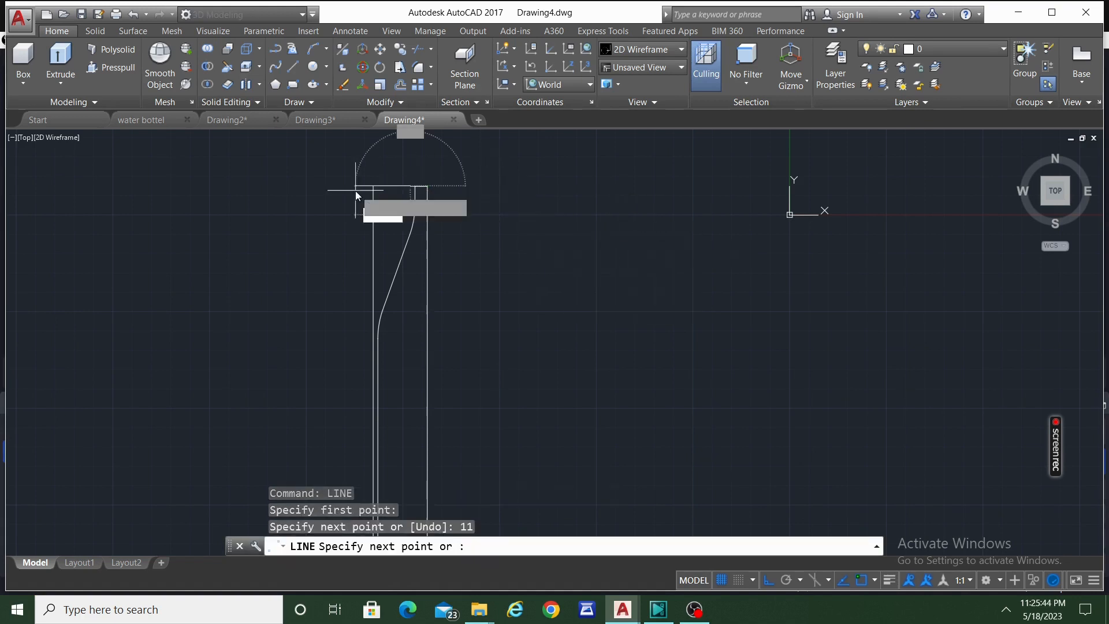
key(Escape)
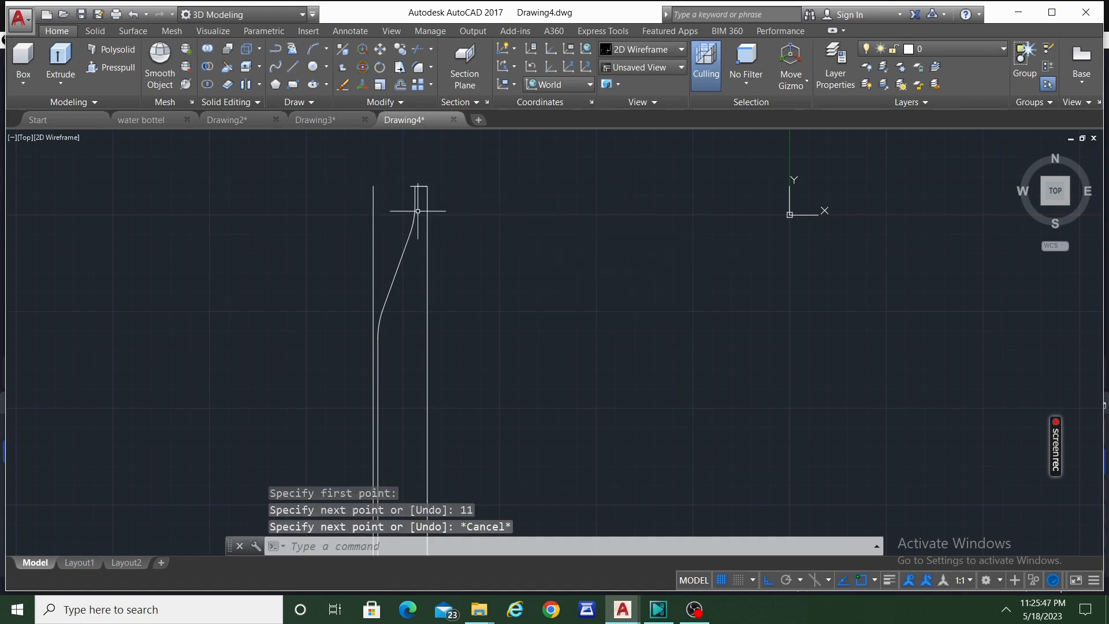
Offset the short vertical neck line and the neck fillet arc below it by 3 units toward the outer wall
text(of)
key(Return)
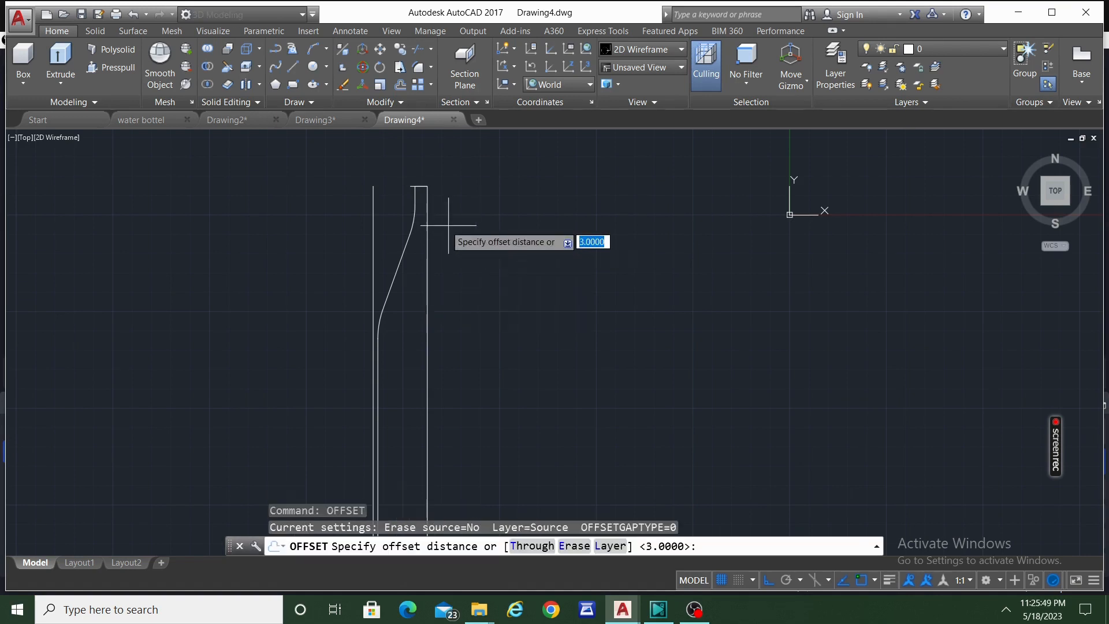
click(416, 209)
text(3)
key(Return)
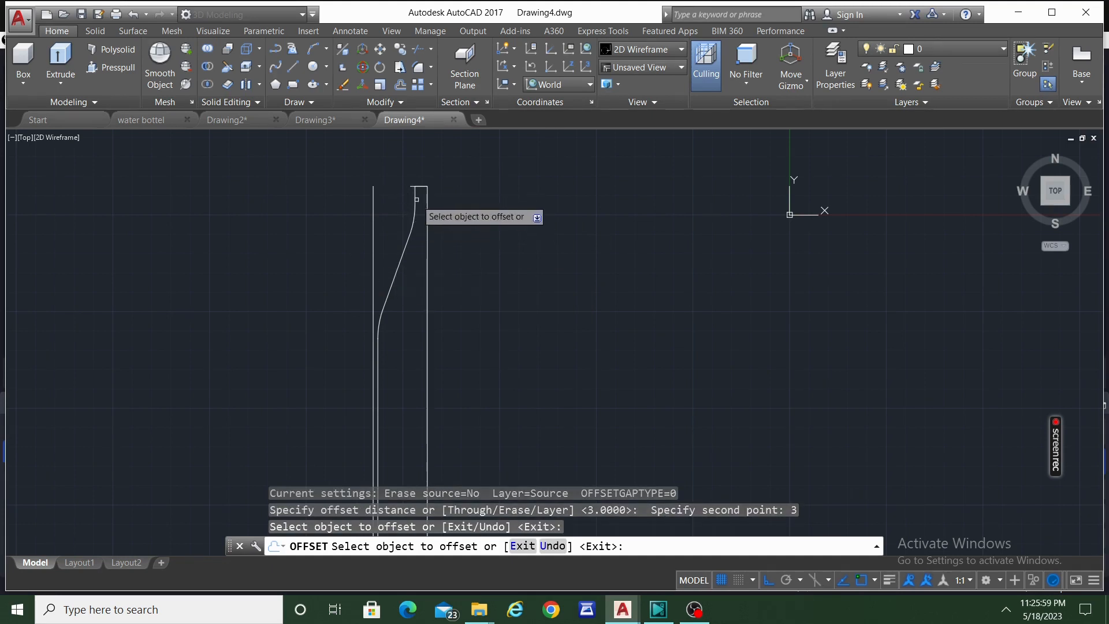
click(413, 201)
click(413, 201)
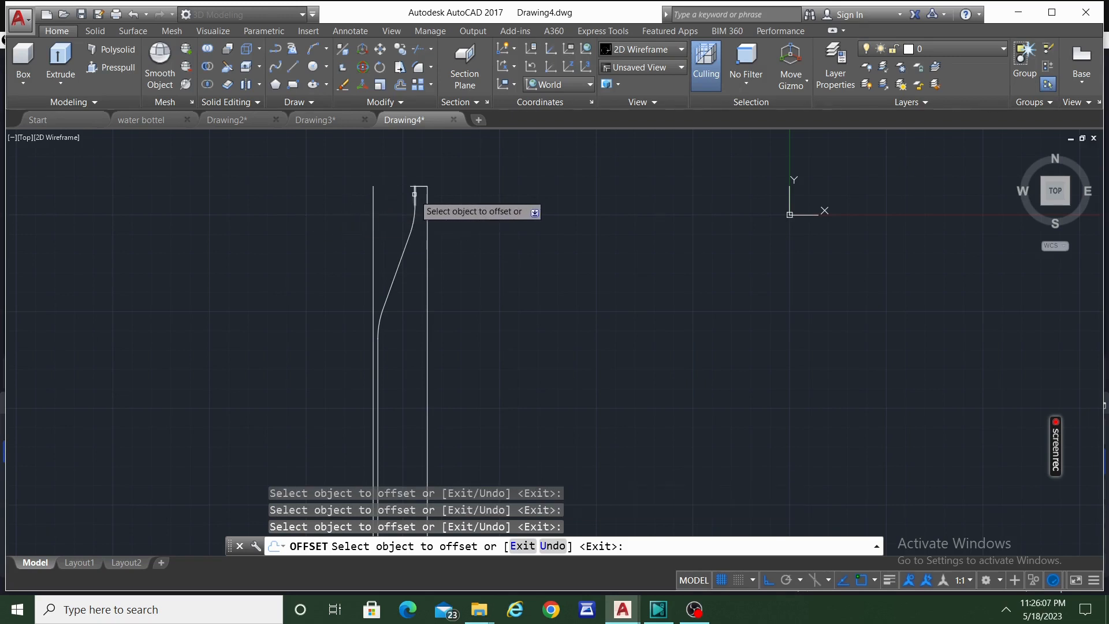
click(414, 194)
click(413, 194)
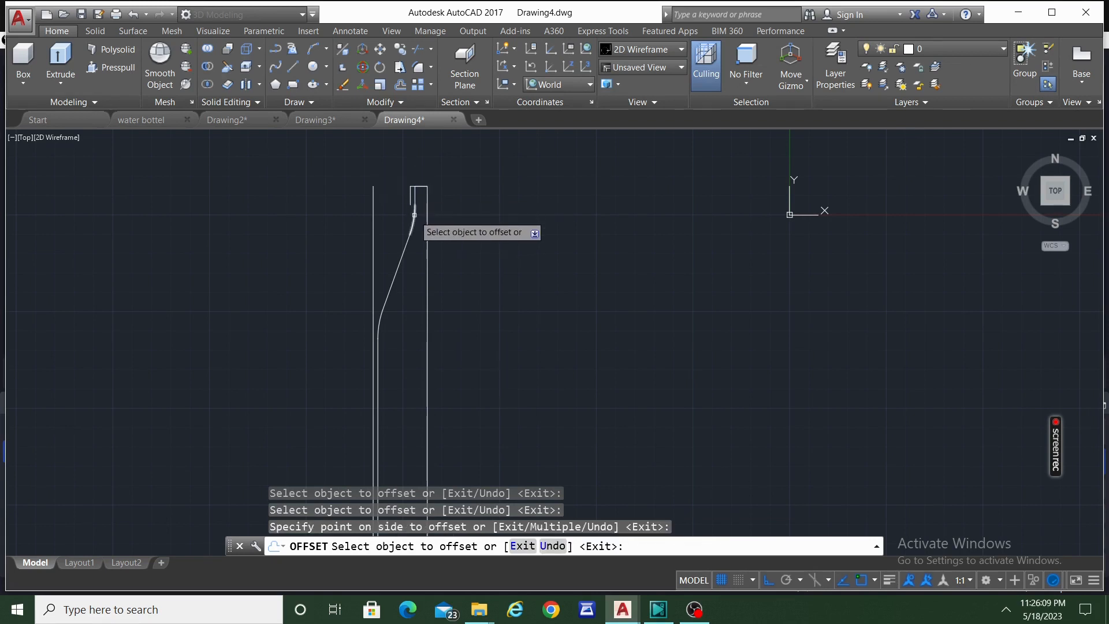
click(414, 215)
click(403, 212)
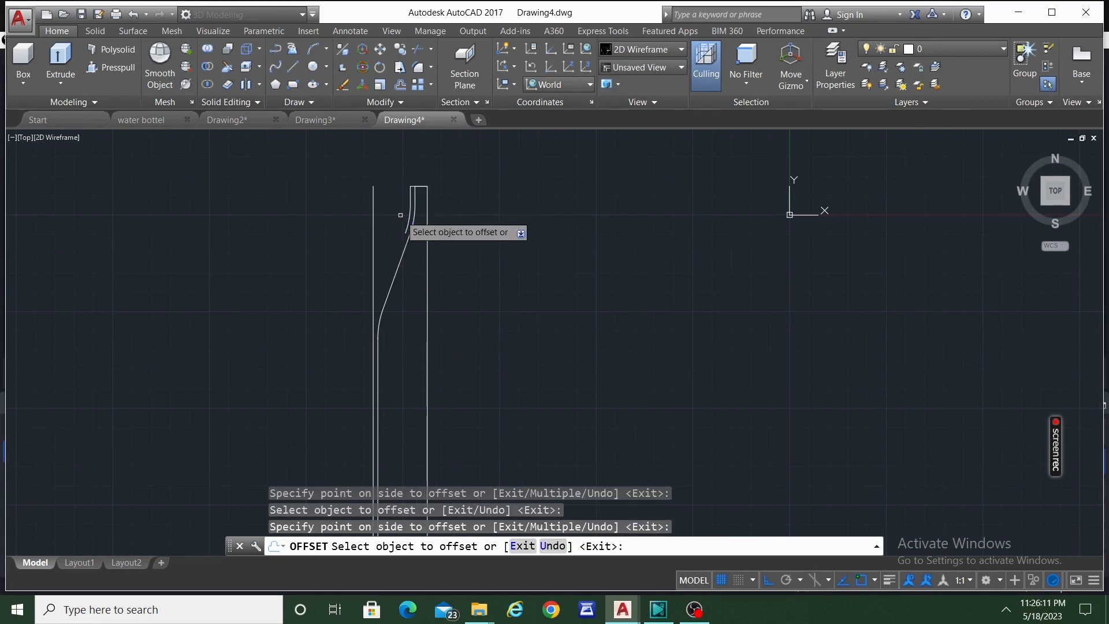
Offset the sloped shoulder line and the lower shoulder arc by 3 units toward the outer wall
click(404, 249)
click(396, 256)
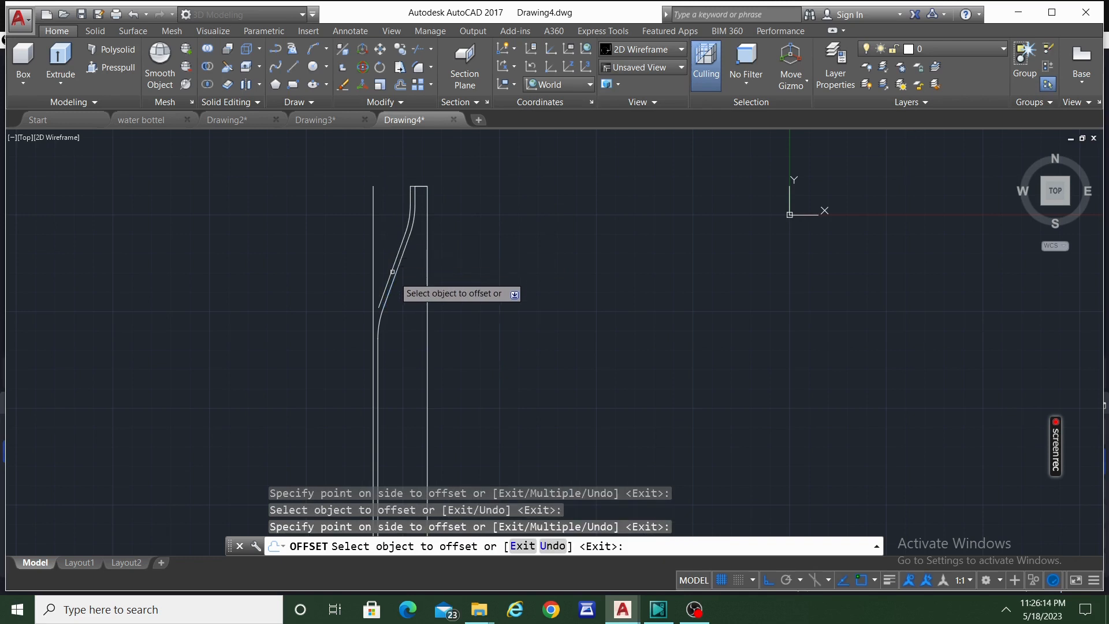
click(372, 319)
click(365, 319)
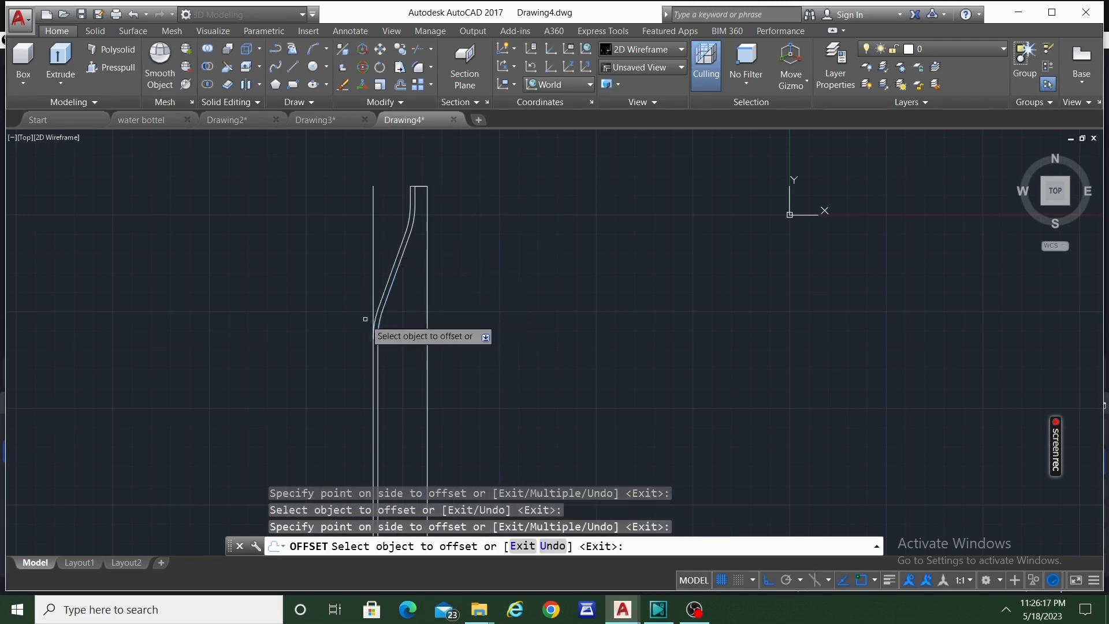
scroll(427, 294, down, 3)
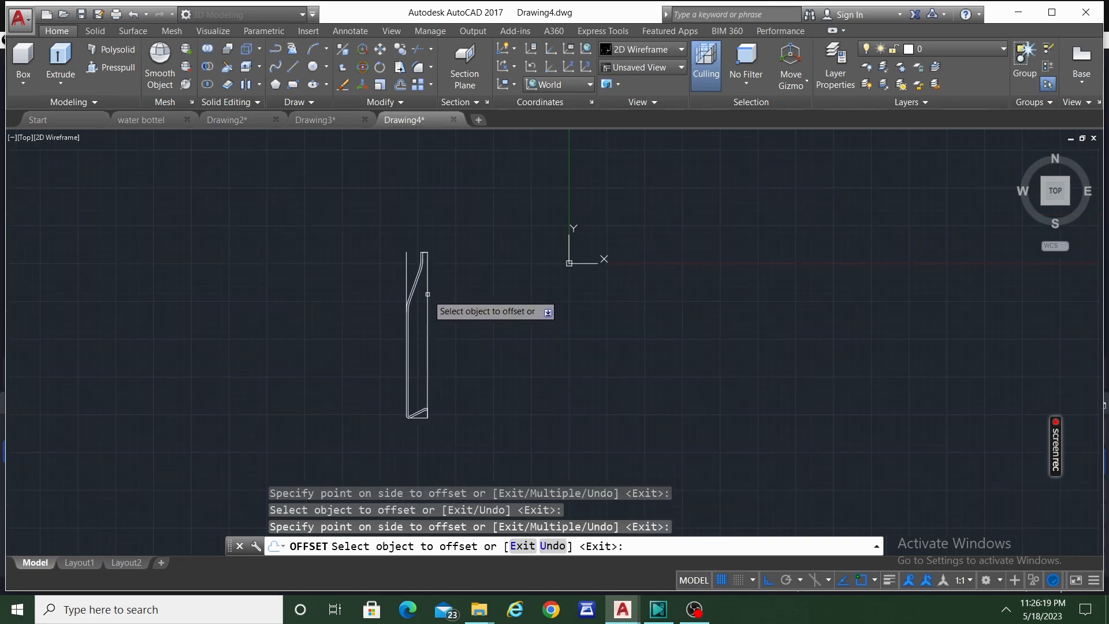
key(Escape)
Trim away the outer vertical wall line above the point where it meets the offset shoulder arc
text(trim)
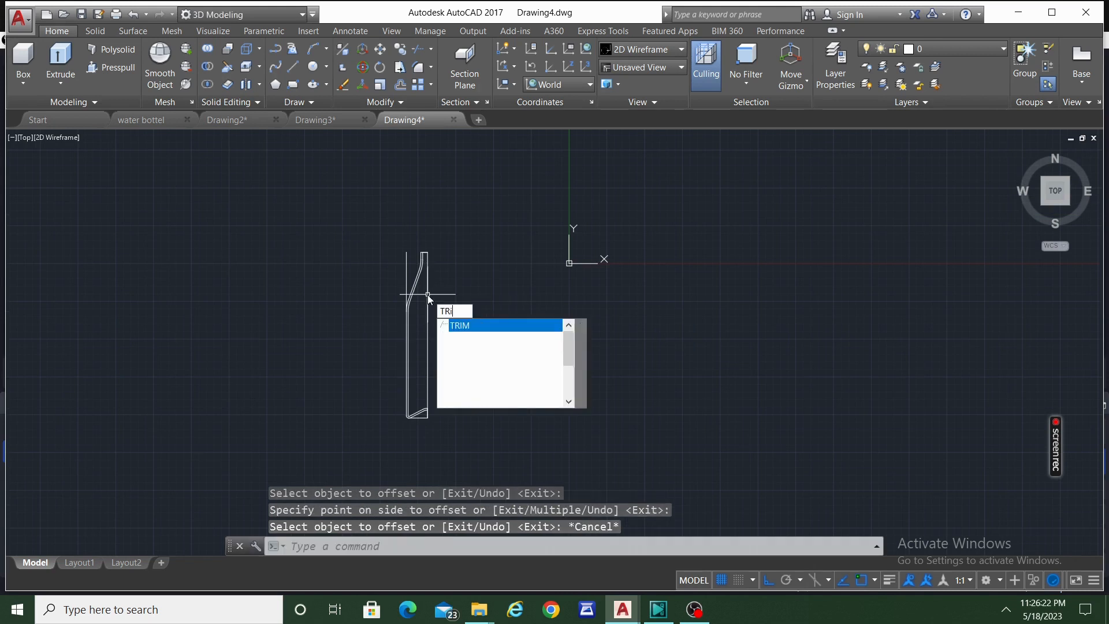
key(Return)
key(Return)
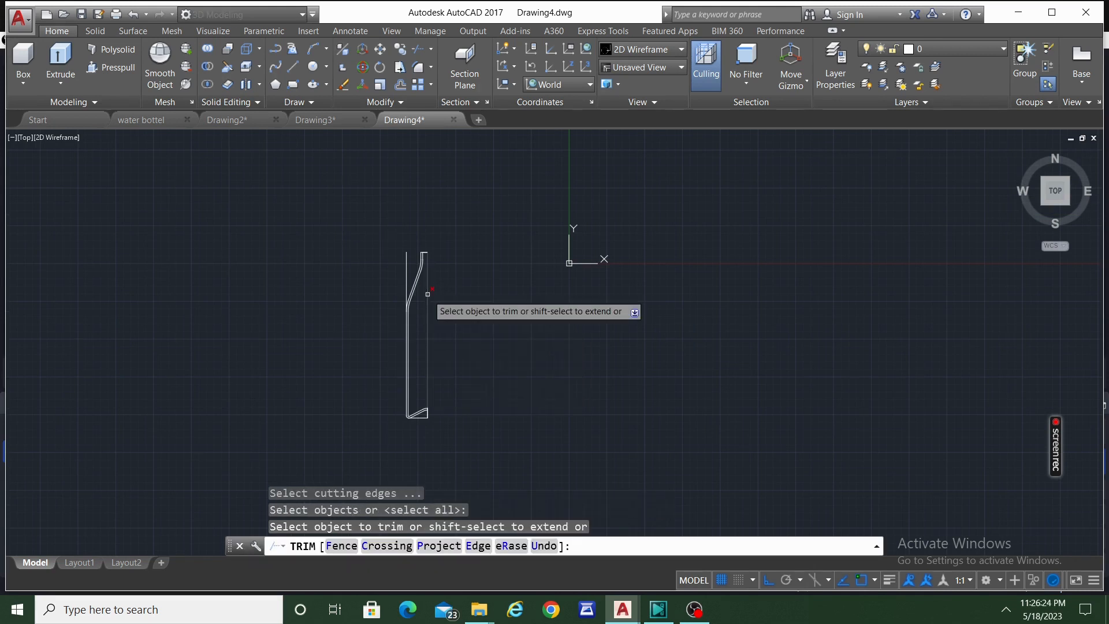
click(406, 273)
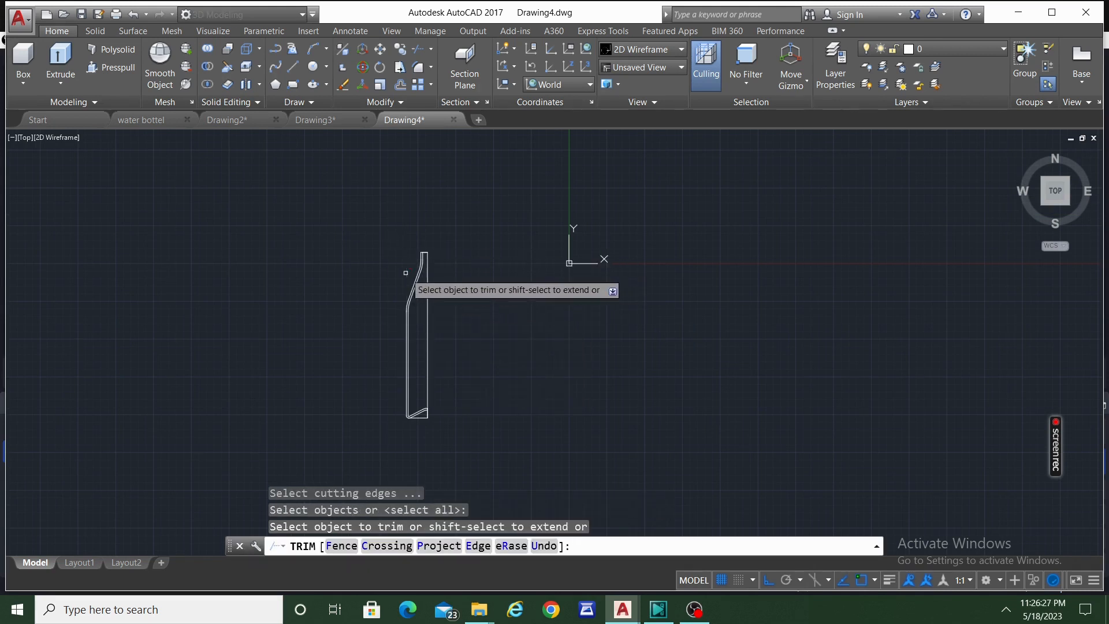
scroll(429, 415, up, 3)
scroll(435, 354, down, 3)
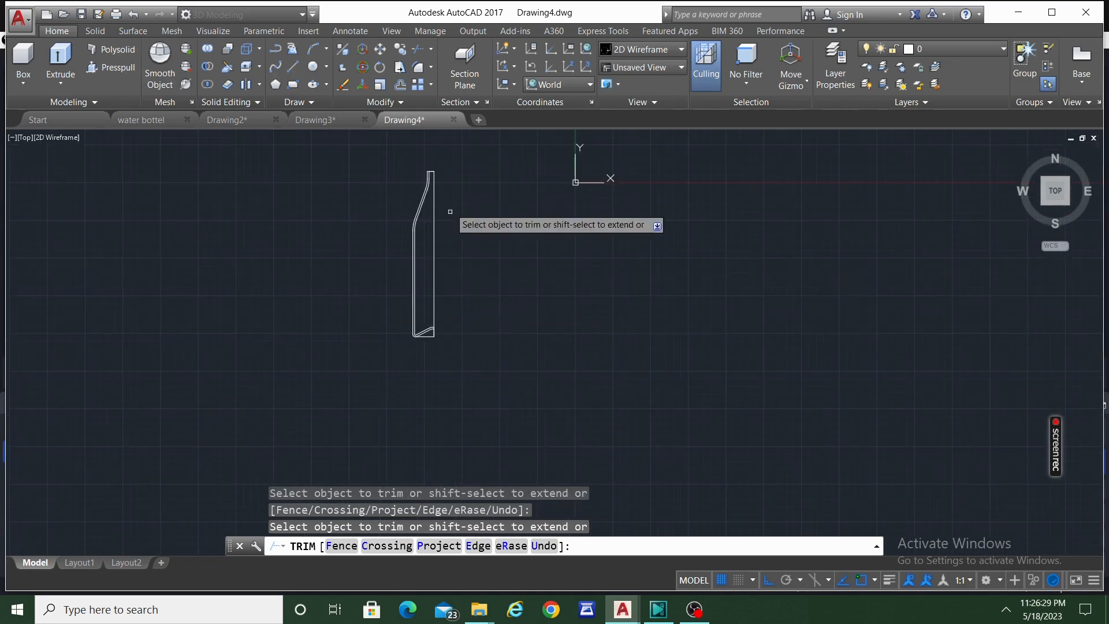
scroll(443, 165, up, 7)
scroll(426, 171, down, 5)
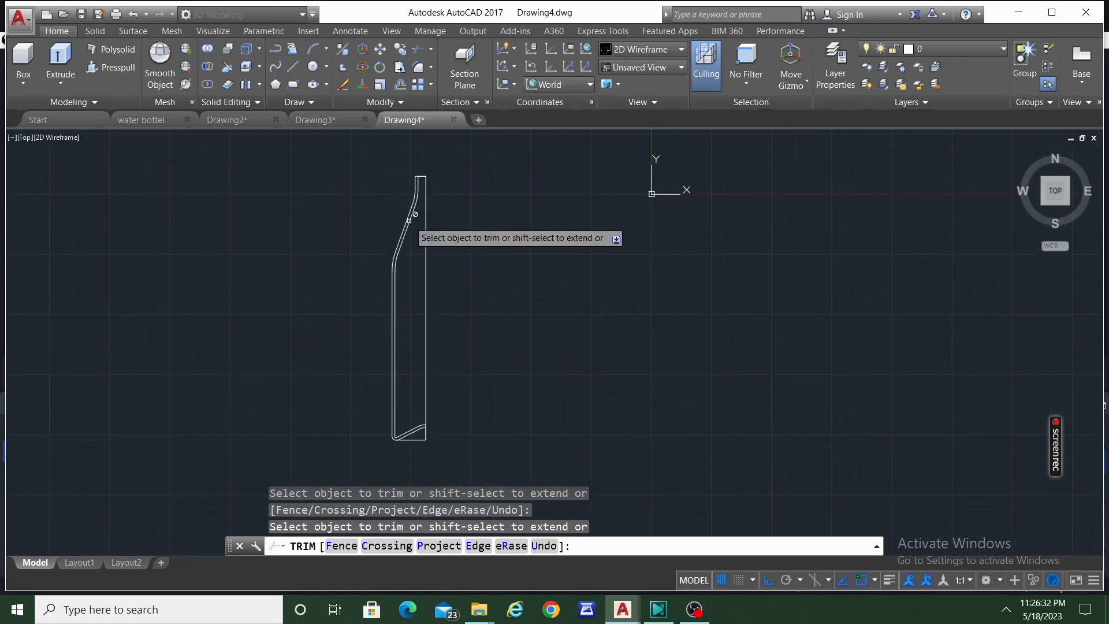
scroll(409, 220, up, 2)
key(Escape)
scroll(446, 290, down, 2)
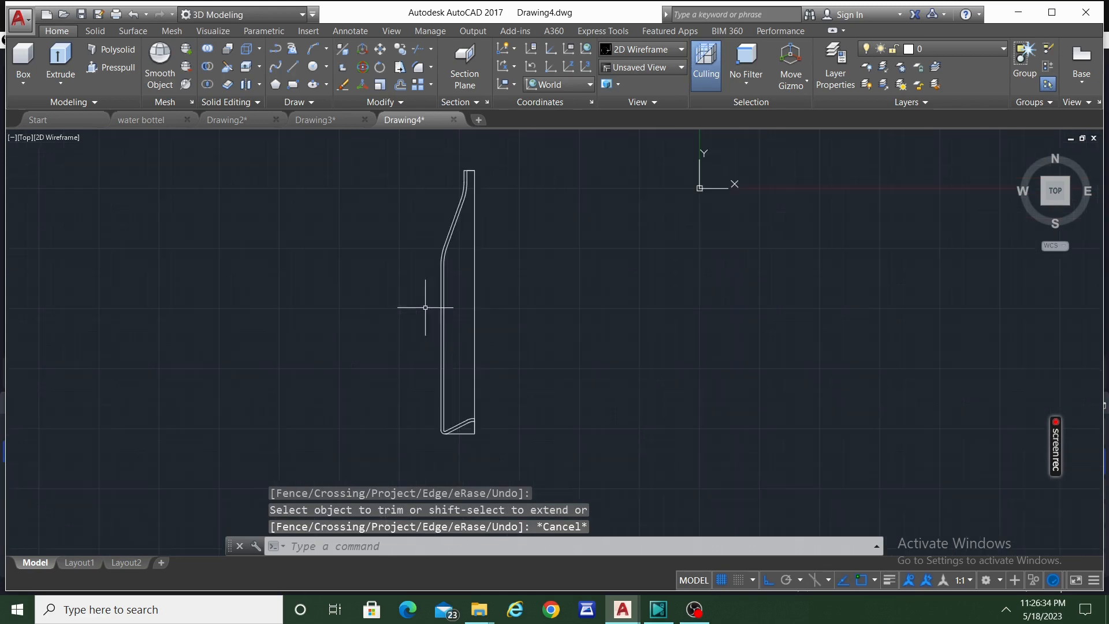
Set the drawing's view to SE Isometric
click(656, 69)
click(650, 67)
click(650, 67)
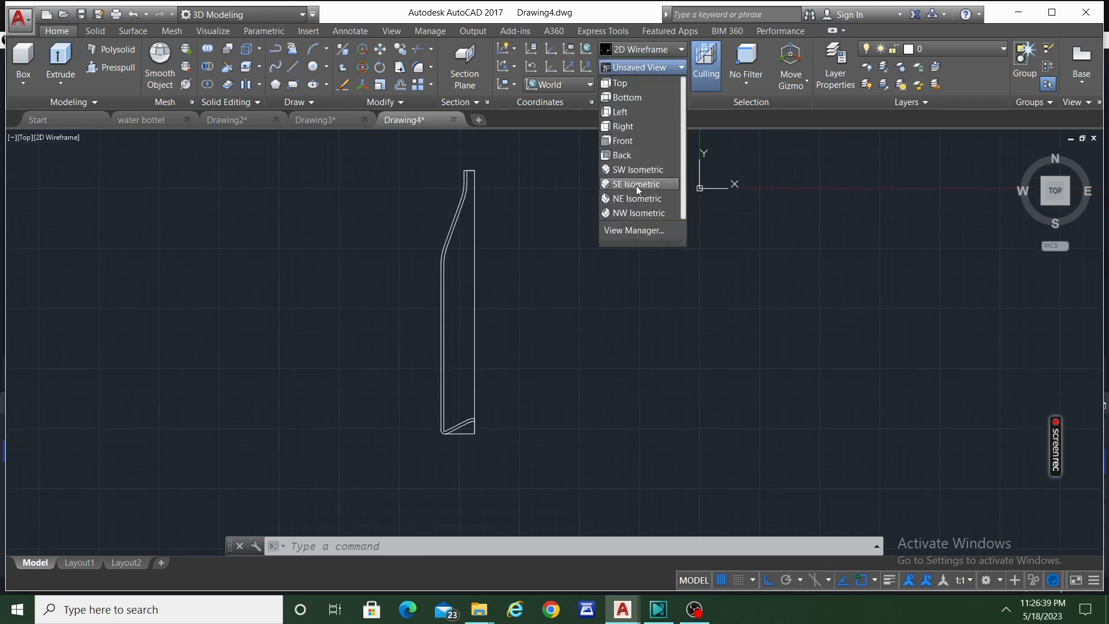
click(636, 184)
Revolve the whole bottle profile 360 degrees about the centre line, picking its base end and neck end as the axis
click(754, 167)
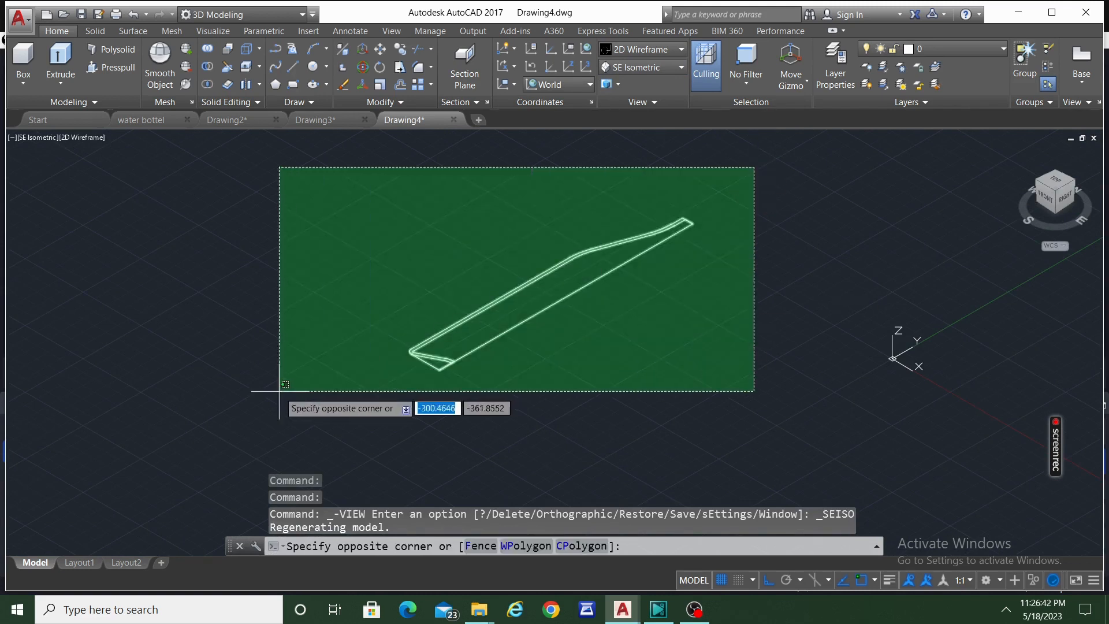
click(278, 389)
text(revol)
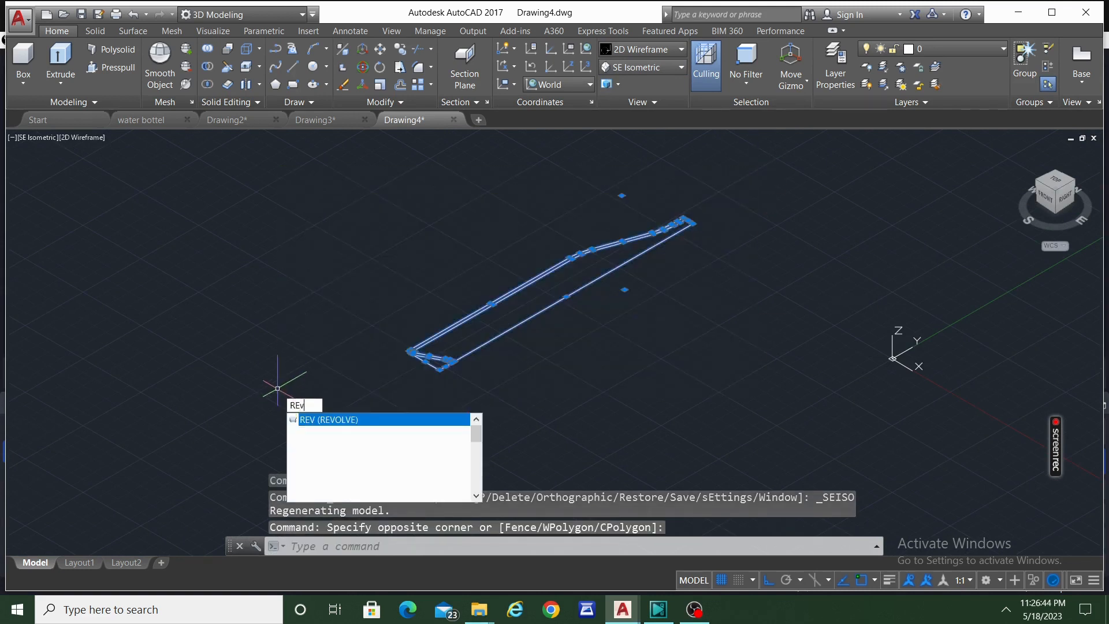
key(Return)
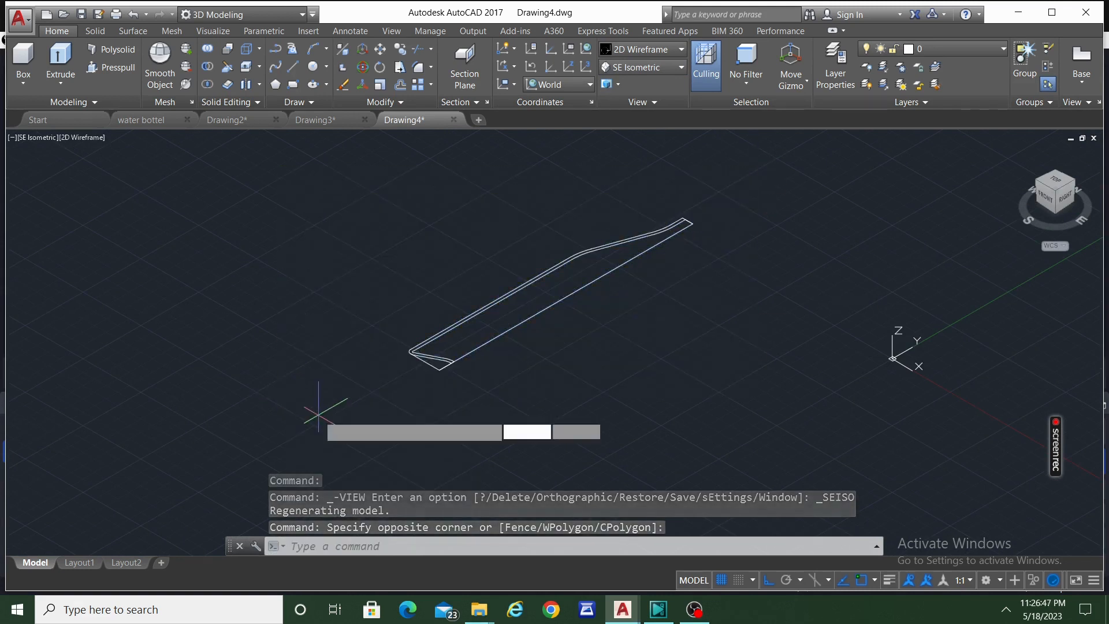
click(439, 368)
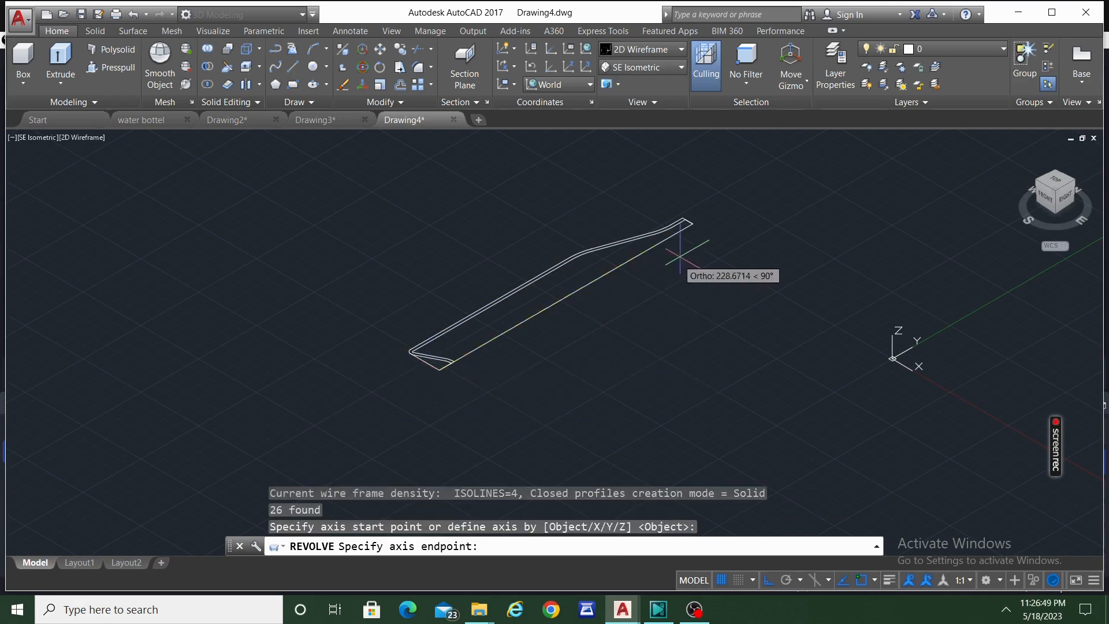
click(692, 224)
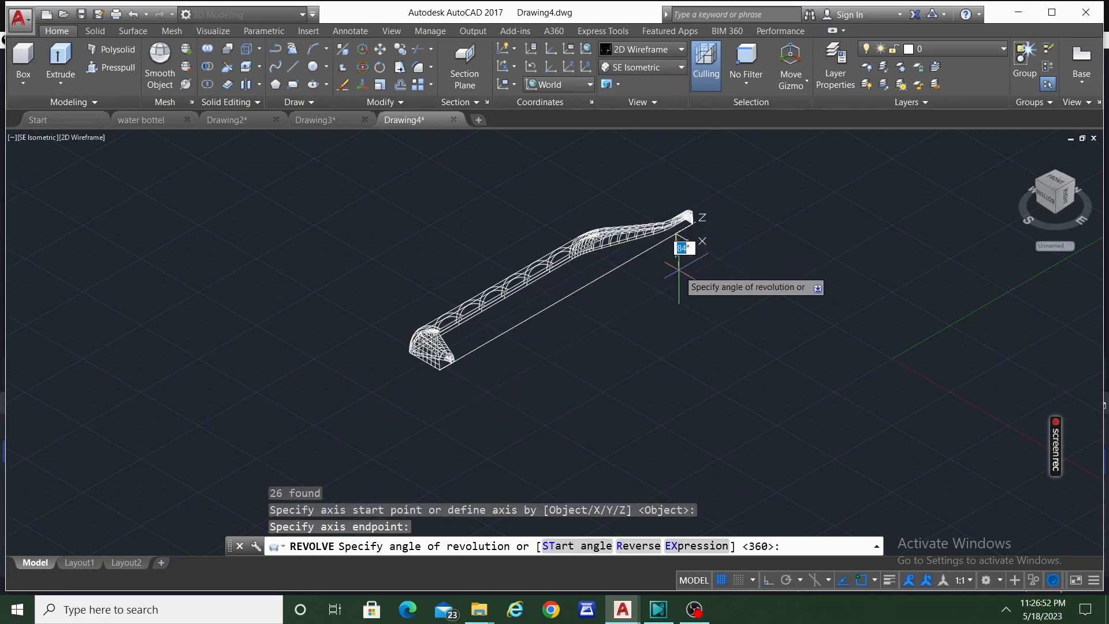
key(Return)
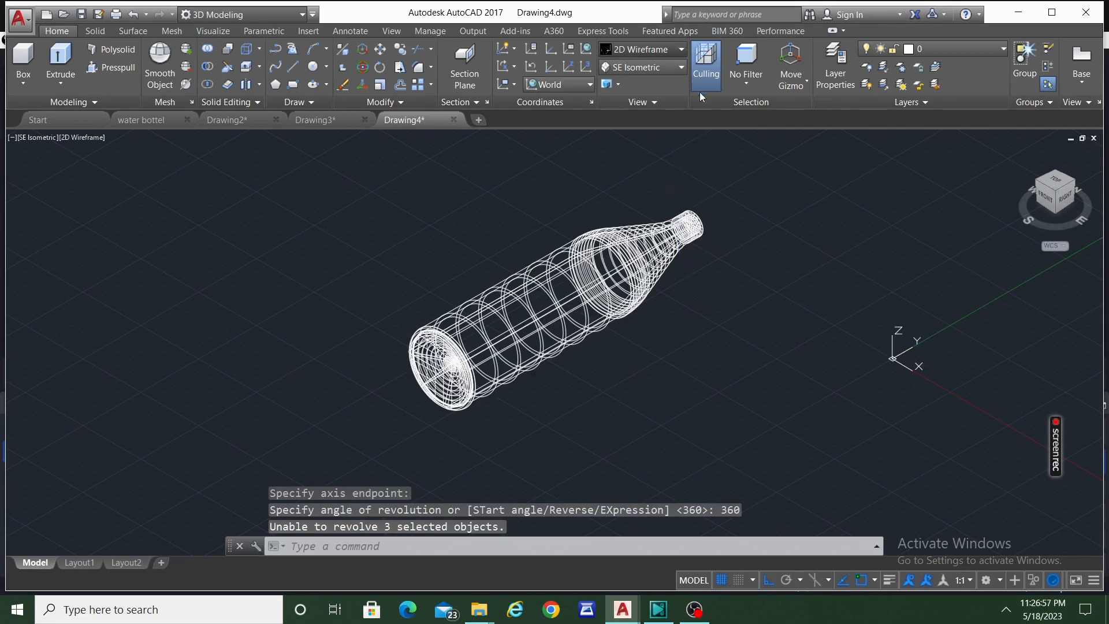
Display the revolved bottle in the Realistic visual style and inspect its shape from other angles
click(665, 47)
click(809, 81)
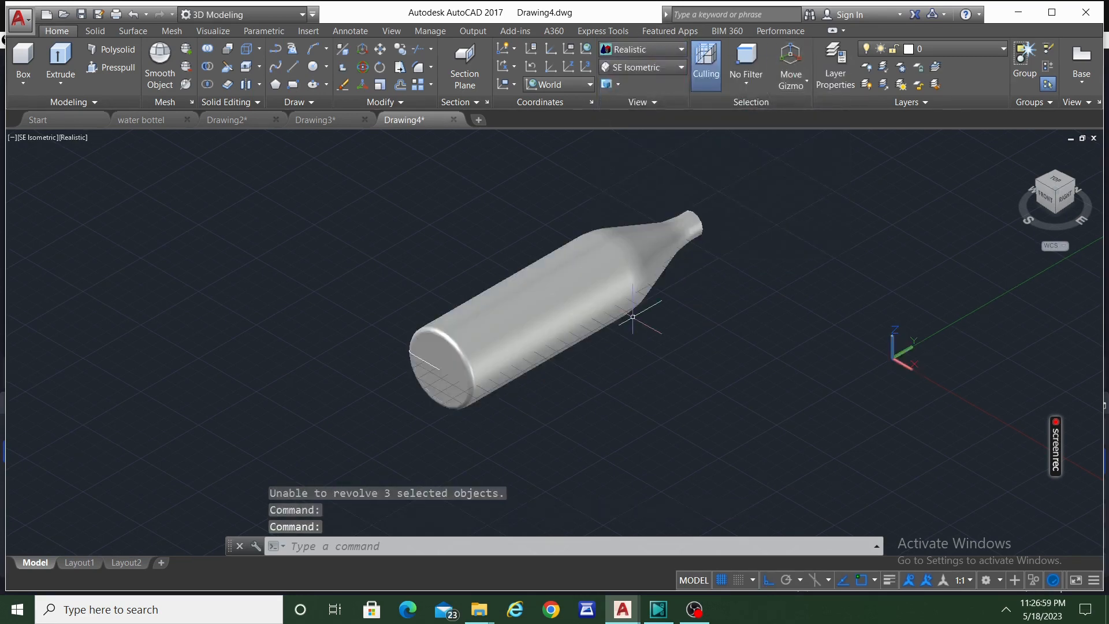
shift+middle_drag(635, 315, 358, 159)
shift+middle_drag(644, 245, 613, 272)
scroll(635, 198, down, 3)
scroll(635, 198, up, 3)
scroll(606, 292, up, 2)
Set the colour property of the bottle's body and shoulder surfaces to Red, leaving the neck out of the selection
text(PR)
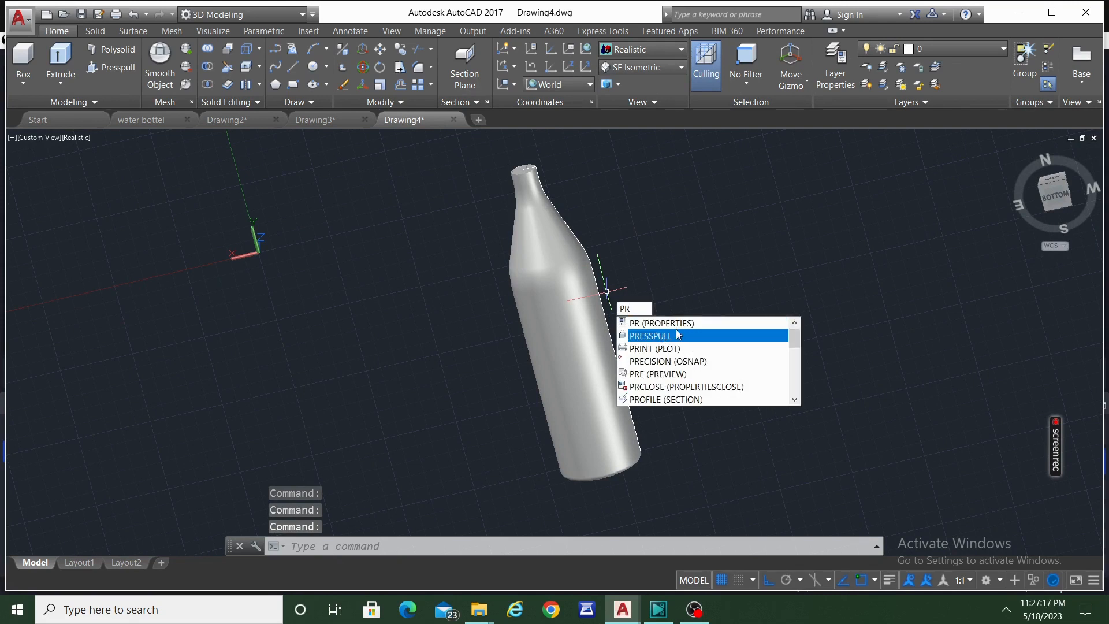
key(Return)
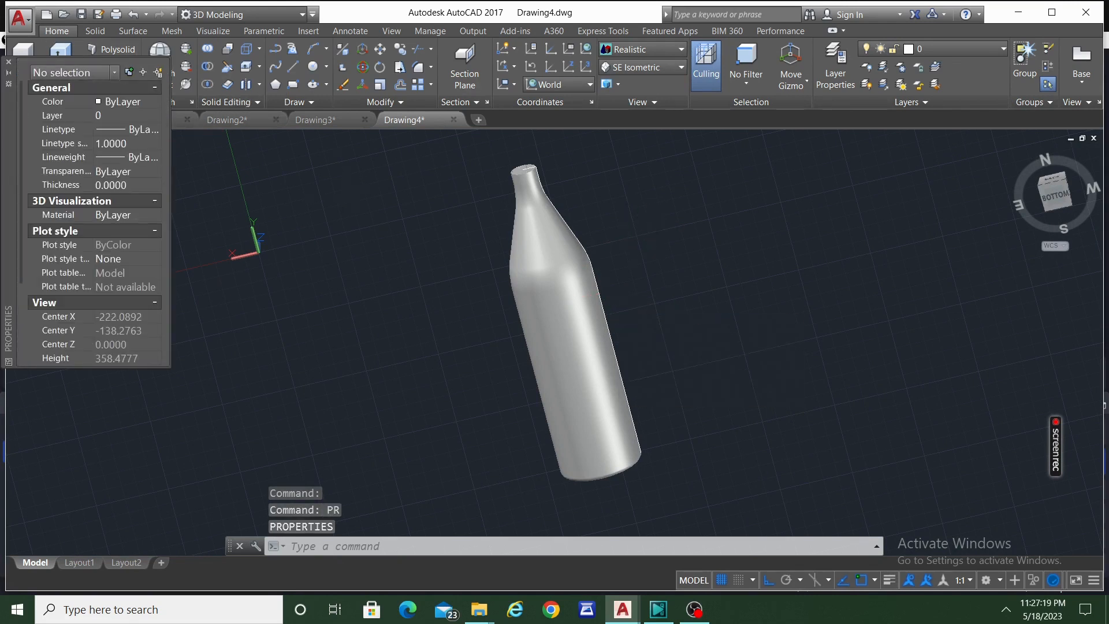
click(664, 228)
click(476, 307)
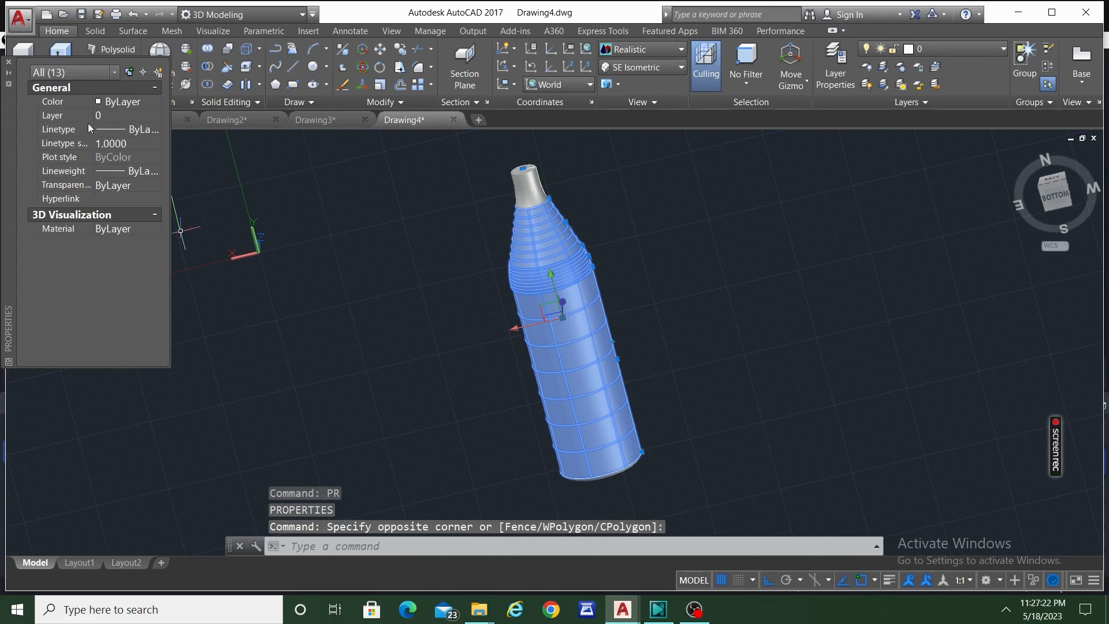
click(156, 102)
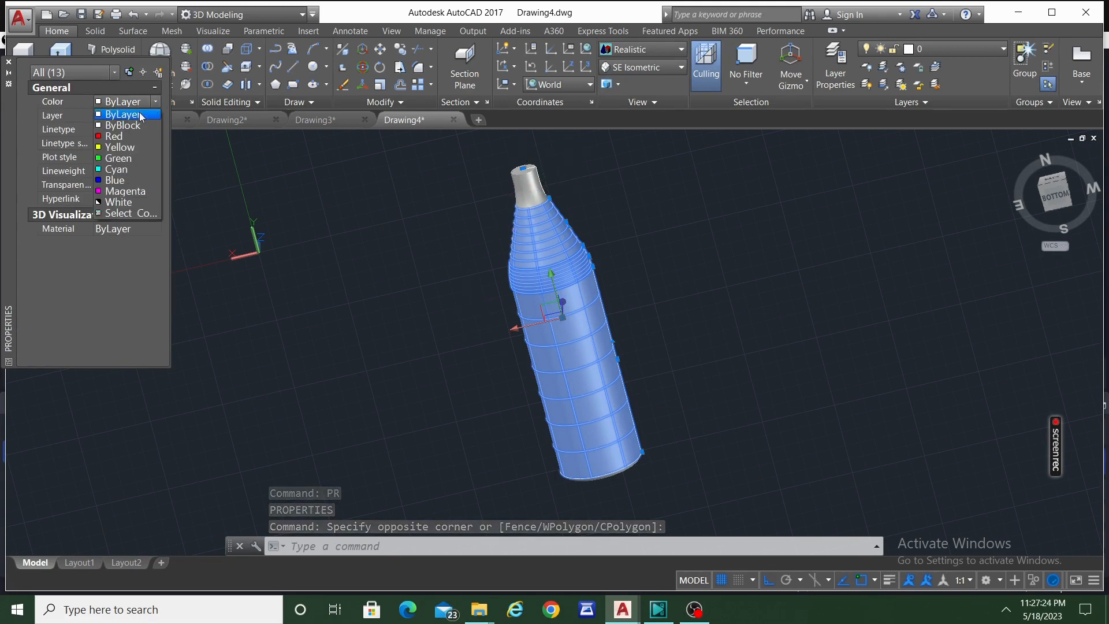
click(123, 138)
key(Escape)
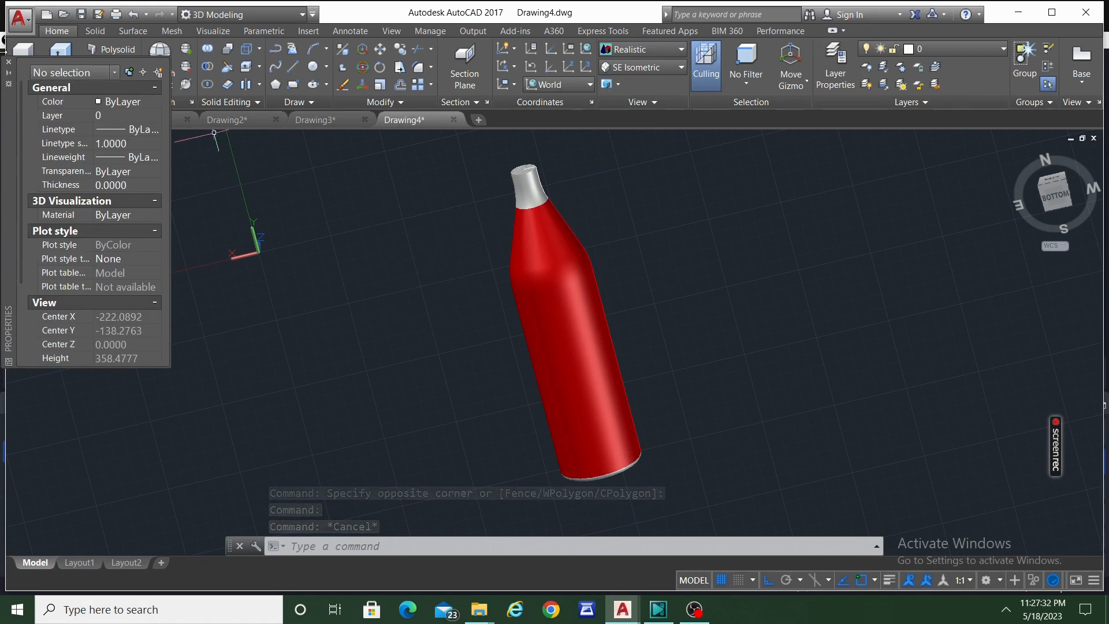
click(8, 62)
scroll(578, 229, down, 5)
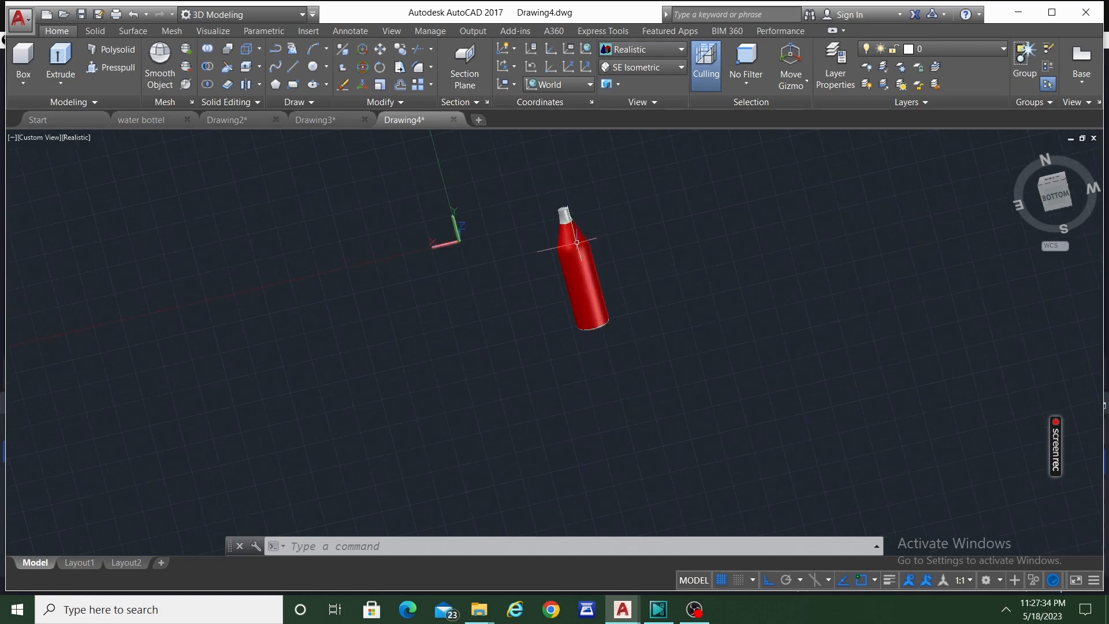
scroll(578, 229, up, 5)
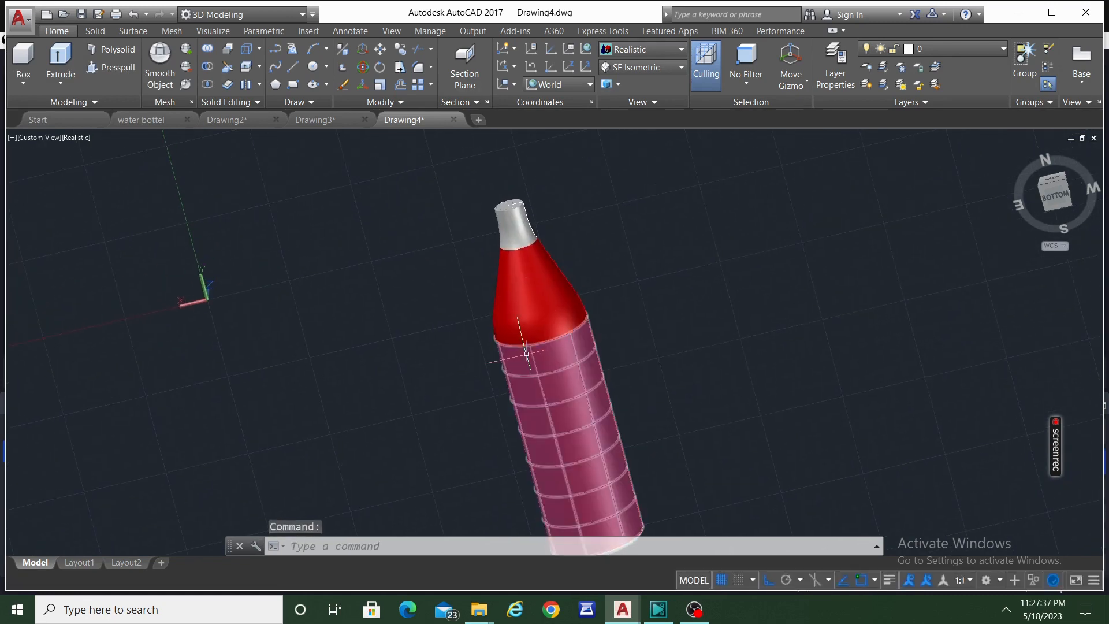